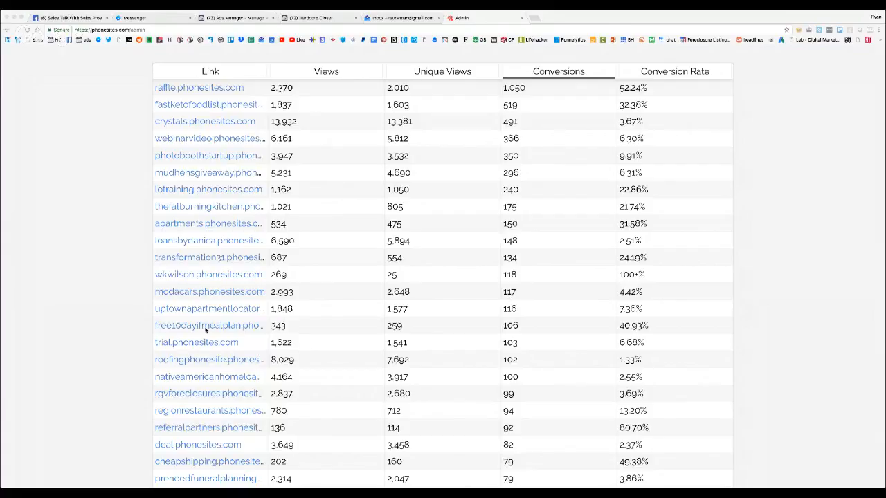
Examine the table of views and conversions per site and highlight the total views, uniques and conversions below it
scroll(497, 341, down, 1)
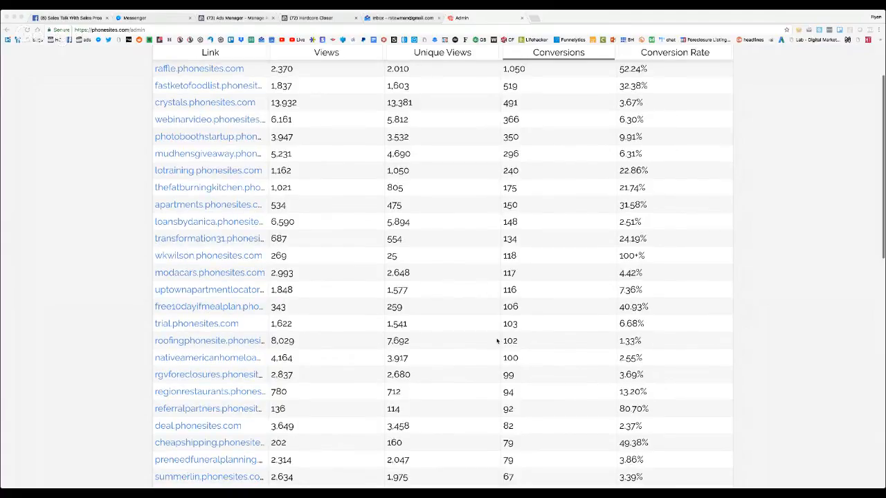
scroll(505, 332, down, 1)
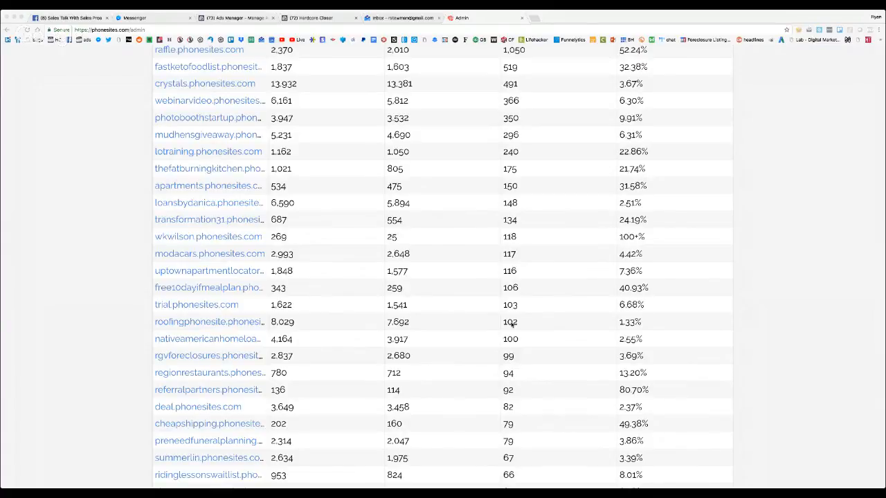
scroll(510, 323, down, 5)
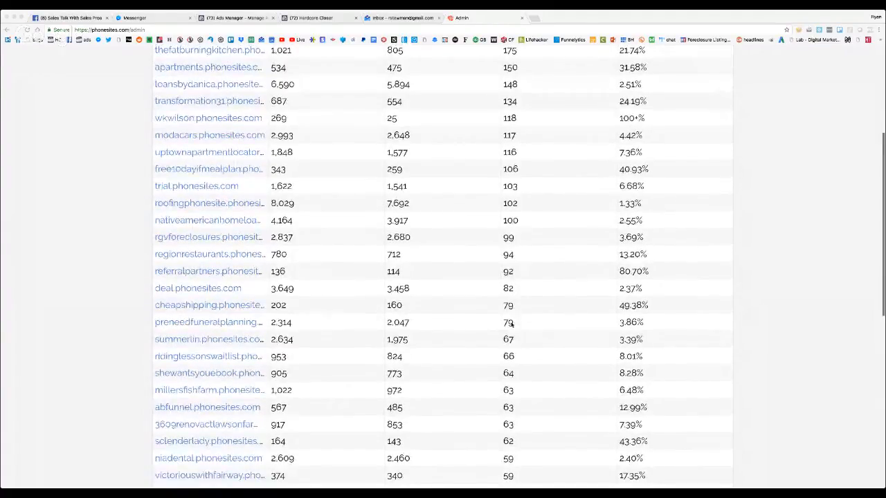
scroll(512, 323, down, 10)
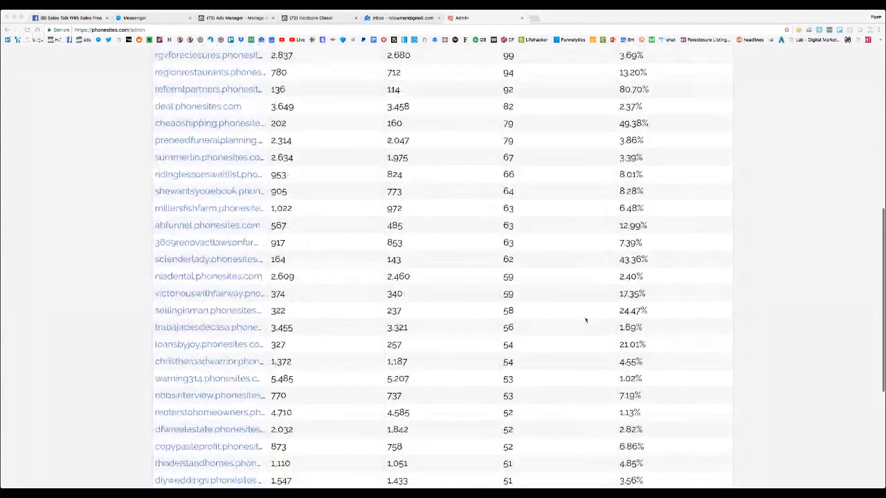
scroll(585, 320, down, 2)
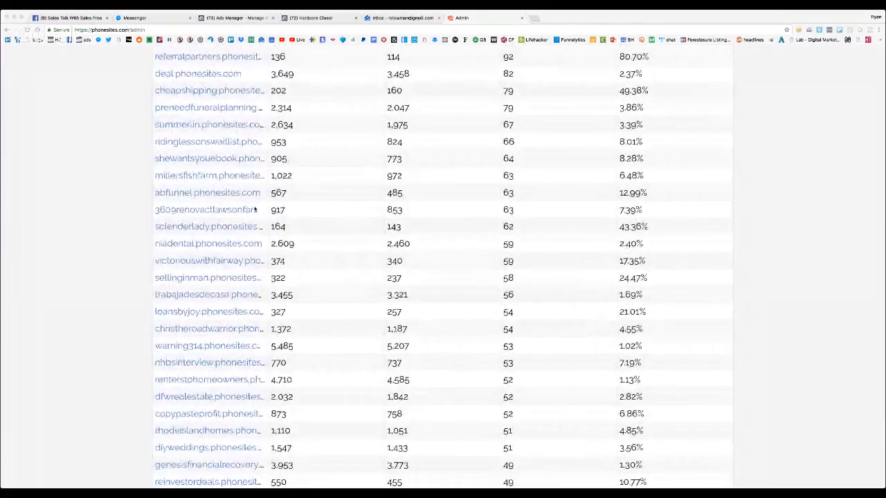
scroll(461, 252, down, 1)
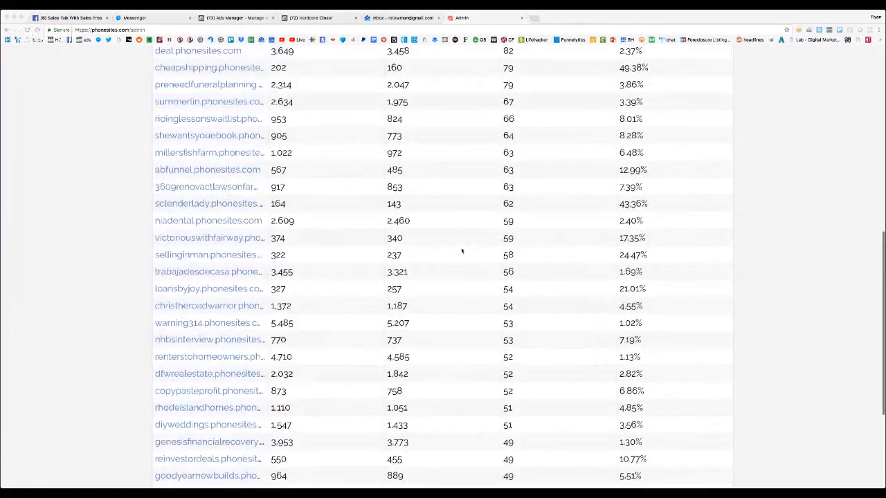
scroll(461, 251, down, 9)
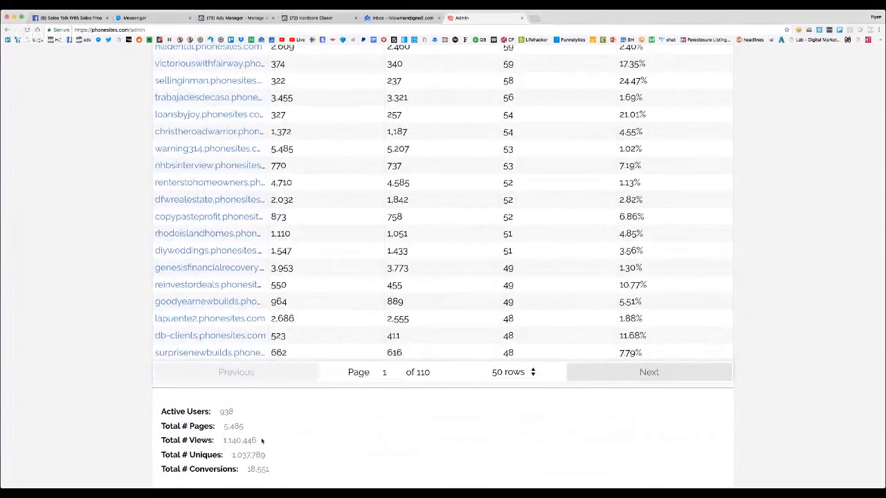
drag(263, 442, 223, 442)
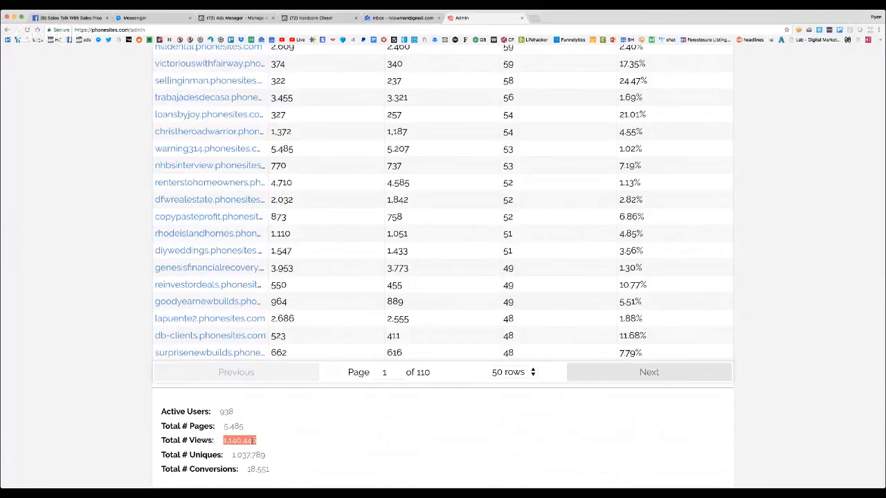
drag(290, 458, 230, 458)
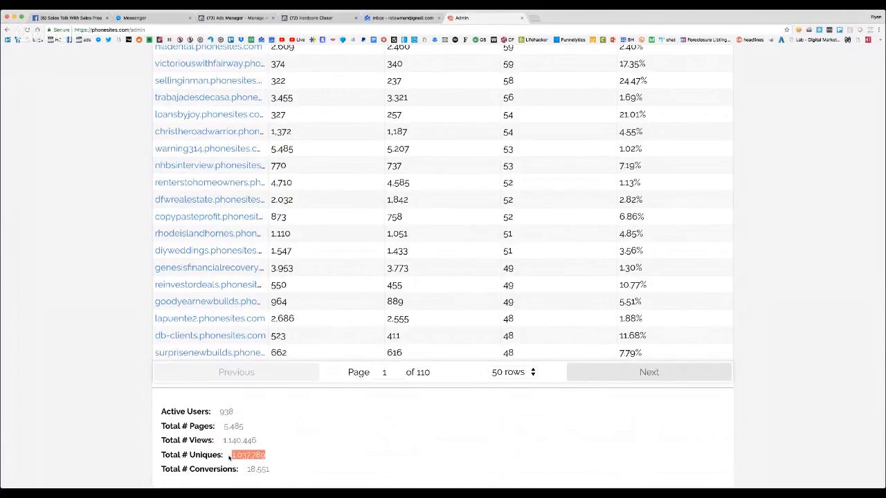
drag(272, 470, 242, 471)
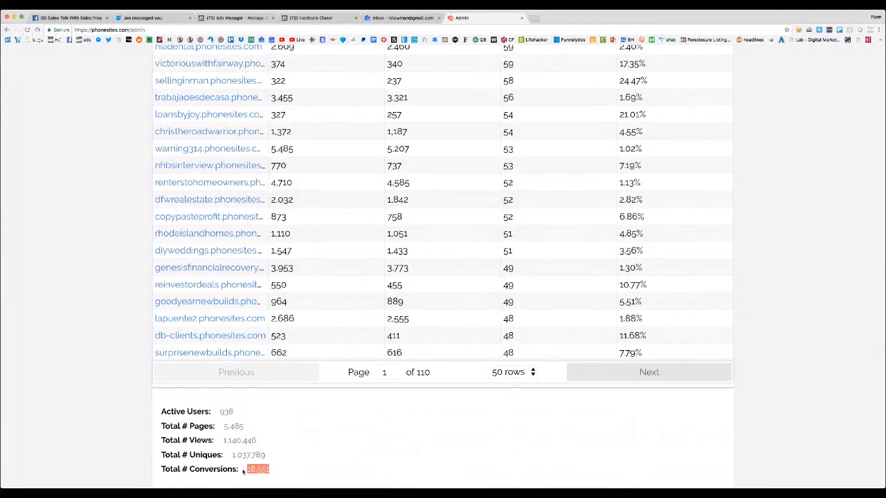
Leave the admin statistics and load phonesites.com to reach the account dashboard
scroll(321, 337, up, 5)
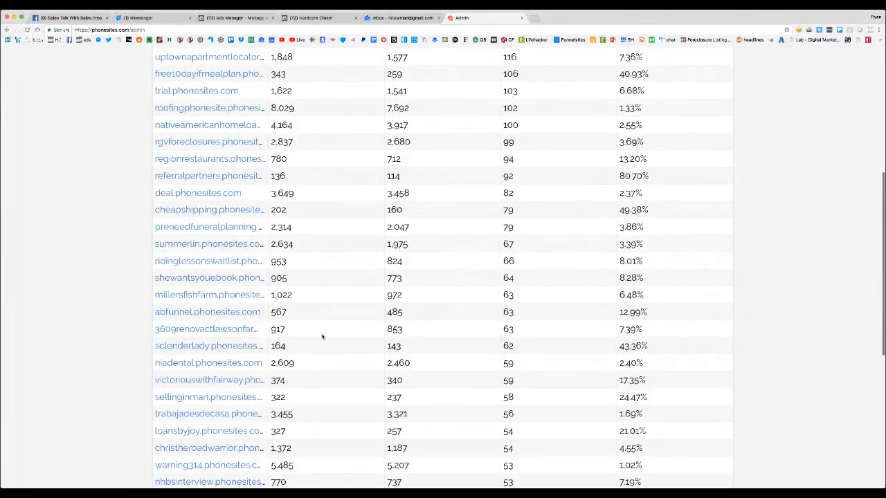
scroll(322, 337, up, 4)
click(450, 31)
text(phone)
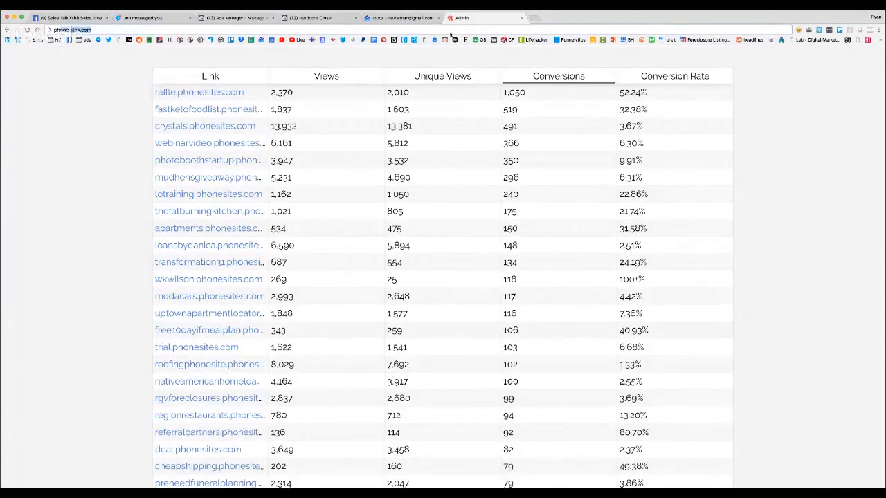
key(Return)
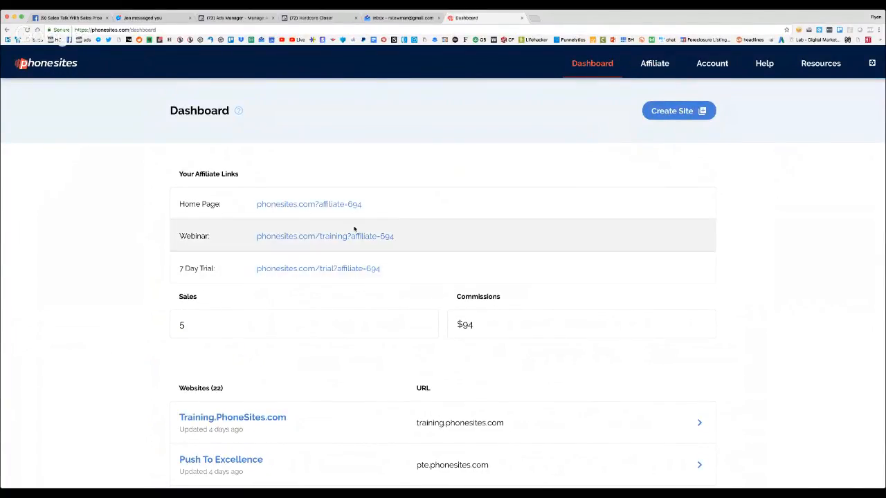
Look over the dashboard and start a new site named "Insurance Funnel"
scroll(363, 201, down, 2)
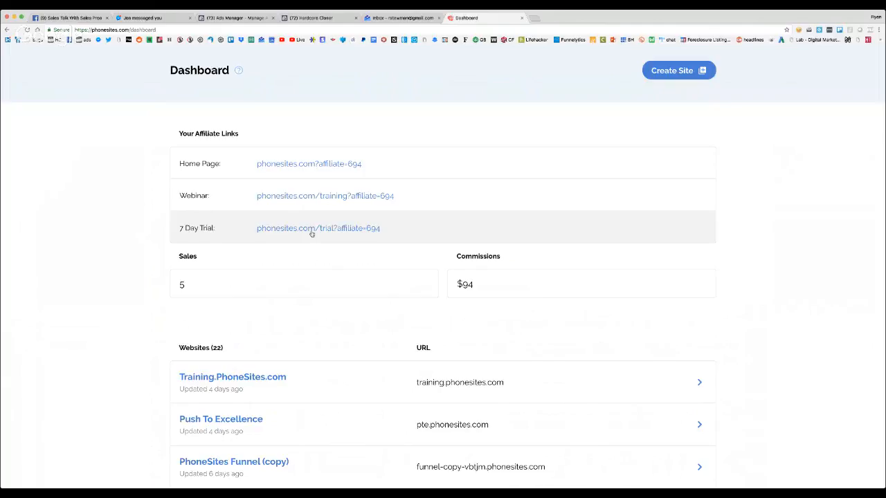
scroll(311, 235, down, 1)
scroll(311, 236, up, 3)
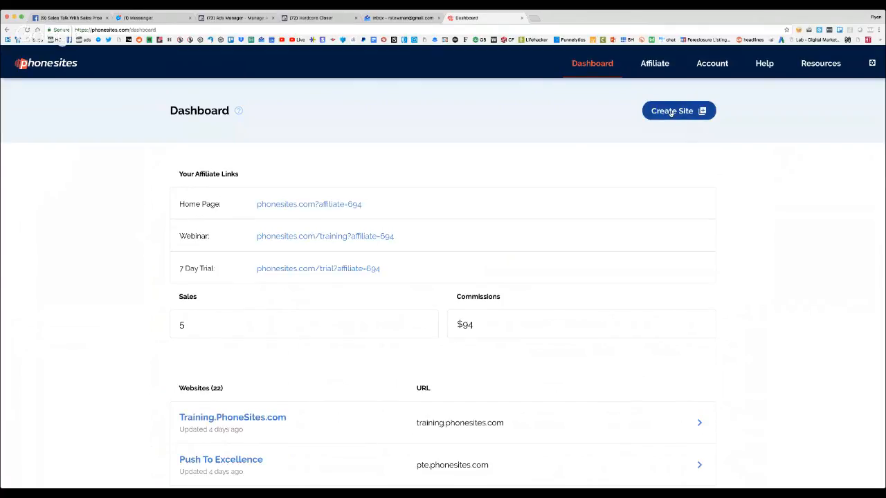
click(670, 112)
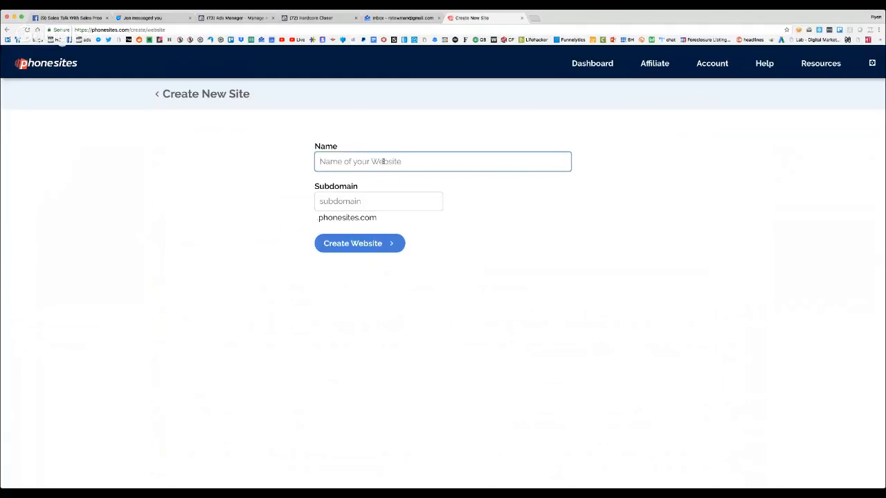
text(Insuranc)
text(e Sa)
key(BackSpace)
key(BackSpace)
text(Funnel)
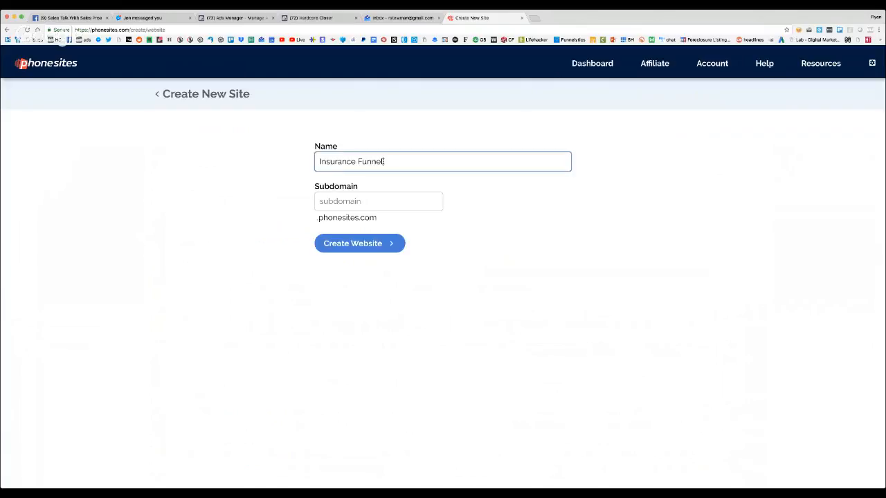
Create the website with the subdomain inssales and open its homepage headline for editing
click(354, 195)
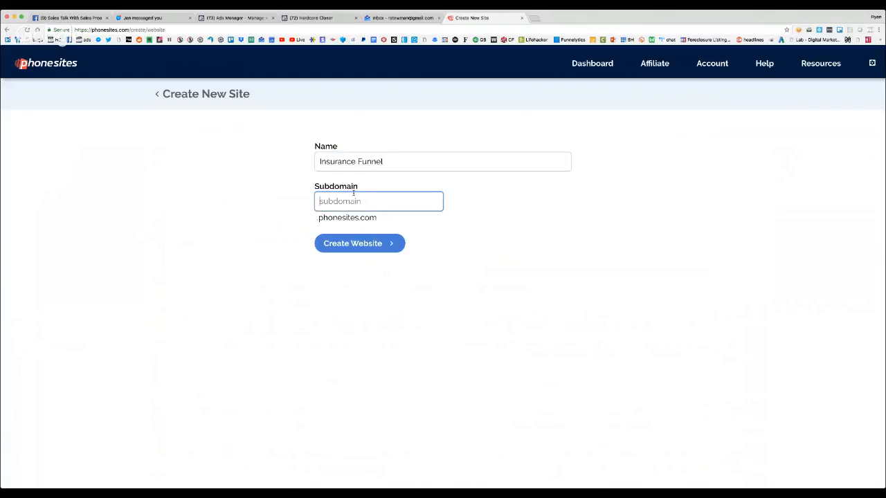
text(inssales)
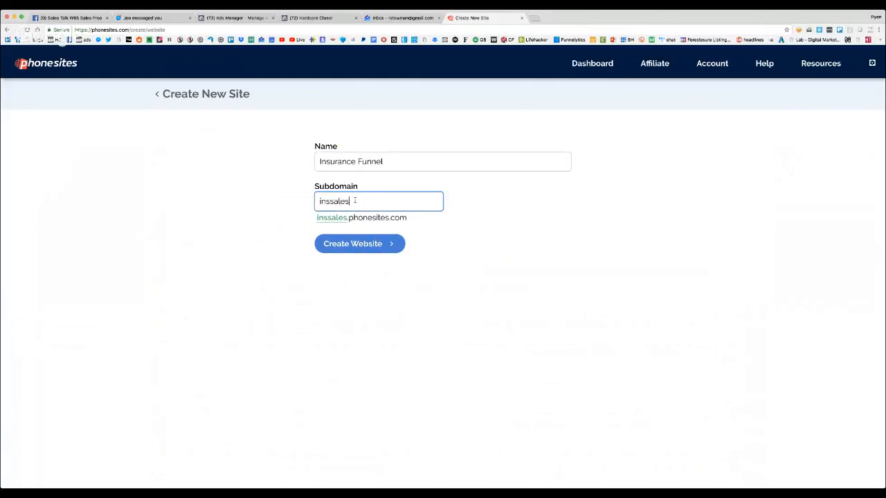
click(357, 243)
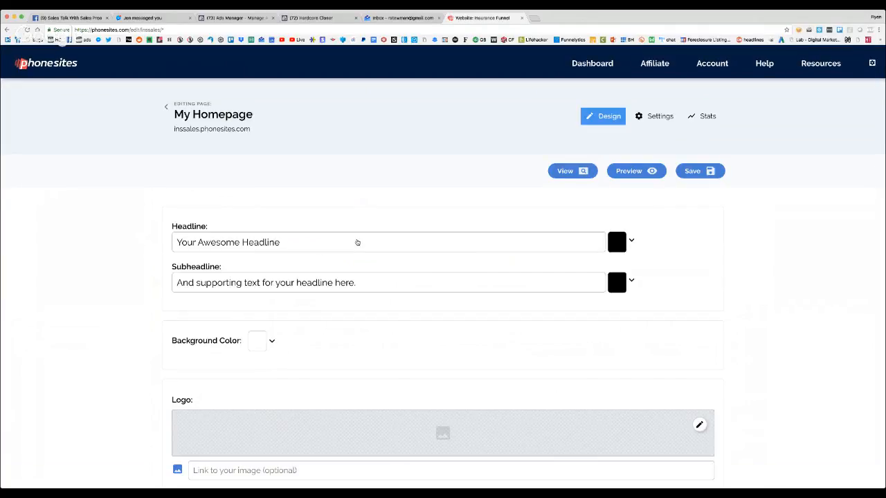
click(279, 241)
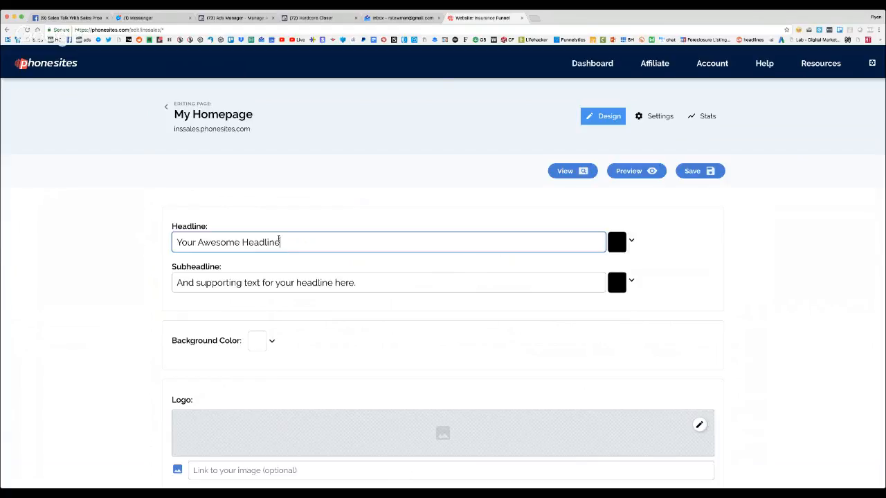
Open the MSNBC site in a new browser tab and replace it with cnbc.com
click(534, 19)
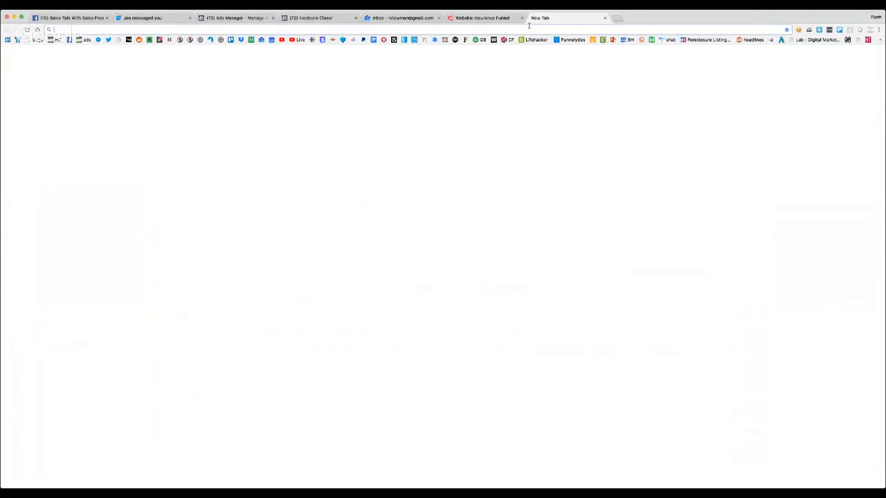
text(msnbc.com)
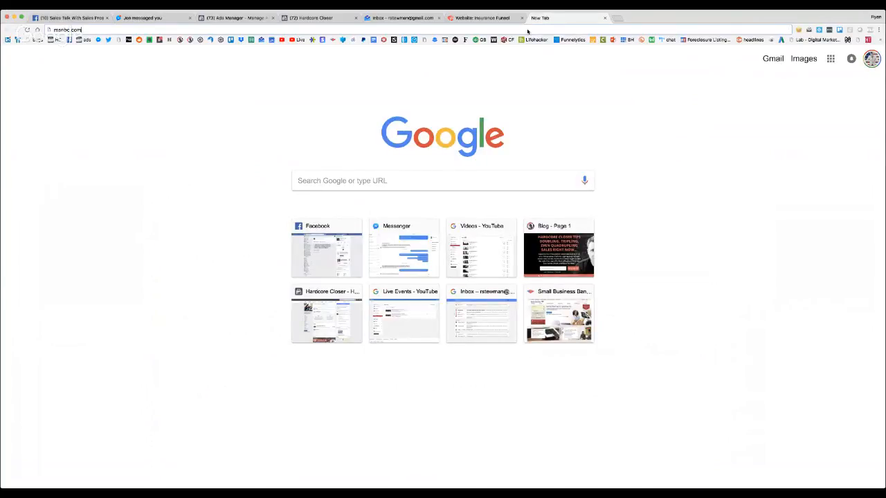
key(Return)
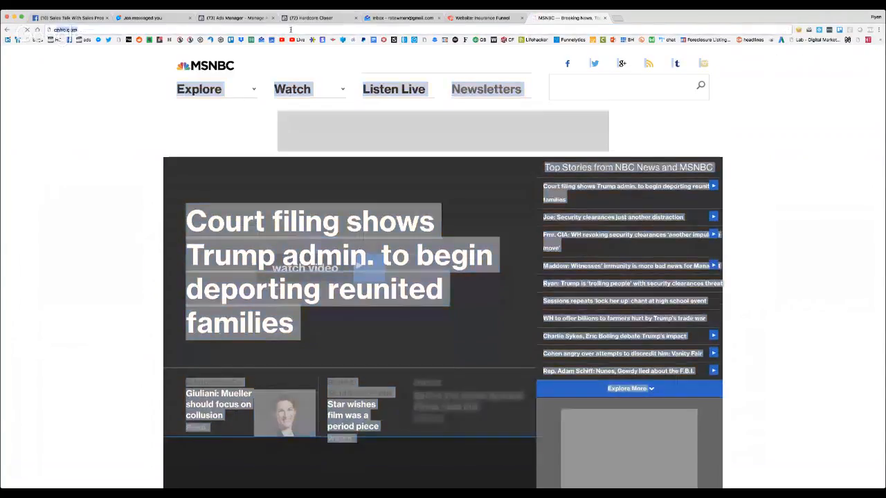
key(Return)
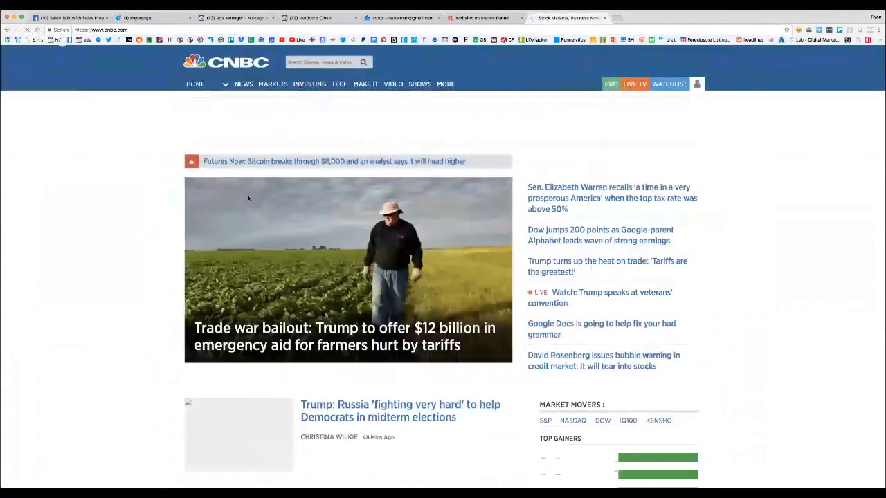
Browse the CNBC home page's headlines and topic sections, including Politics, Investing, Economy and Personal Finance
scroll(247, 200, down, 5)
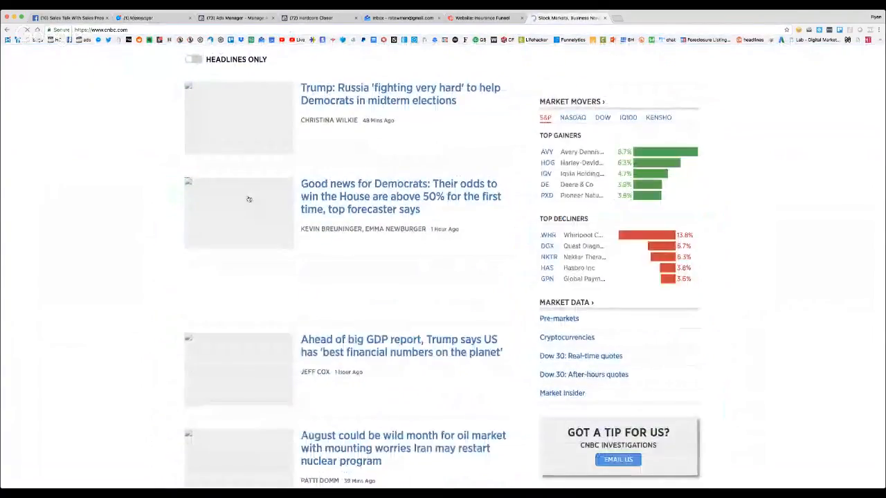
scroll(249, 200, down, 8)
scroll(249, 199, down, 6)
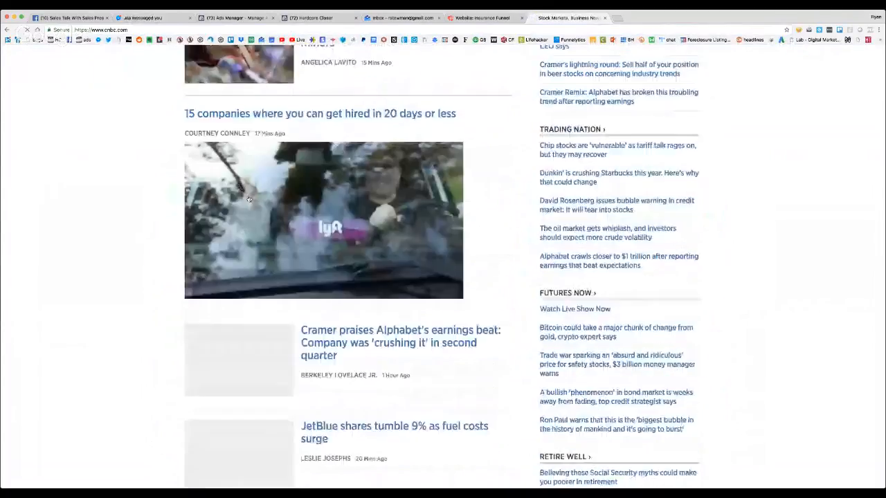
scroll(461, 196, down, 15)
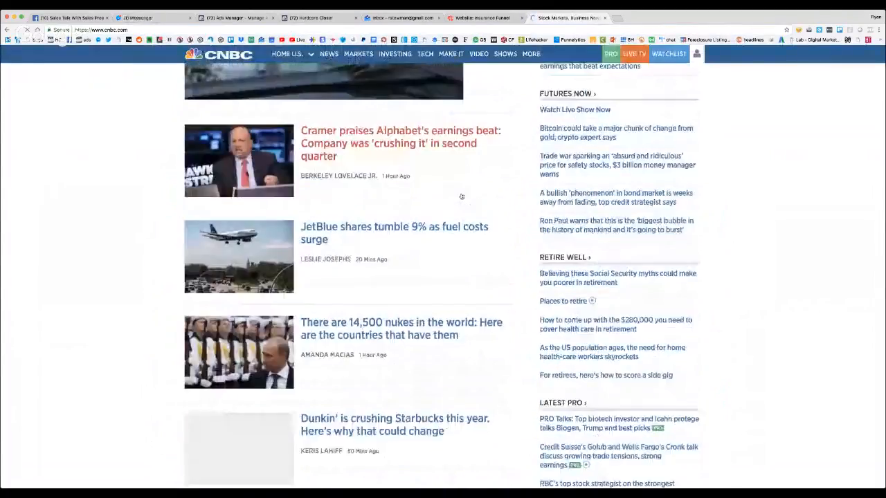
scroll(461, 196, down, 18)
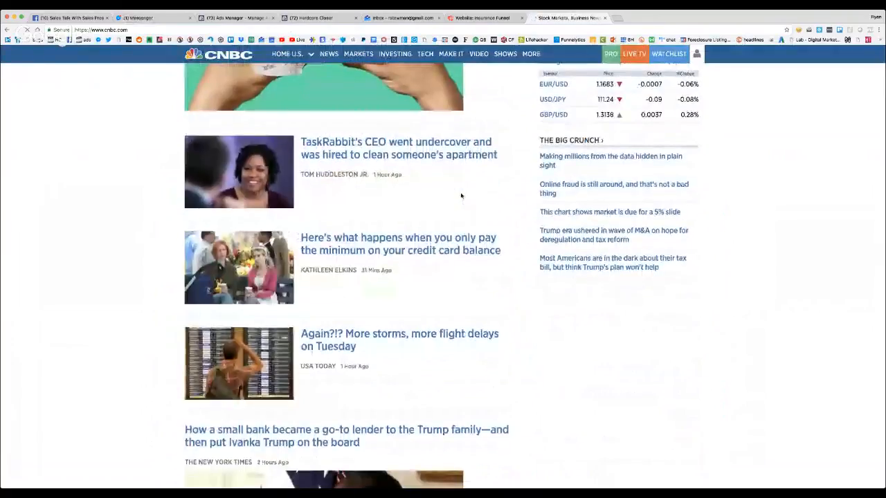
scroll(461, 196, down, 15)
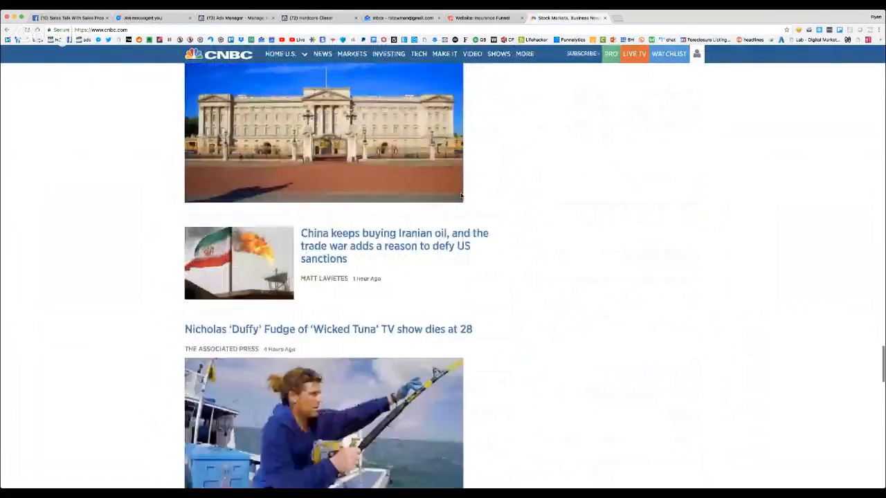
scroll(462, 197, down, 12)
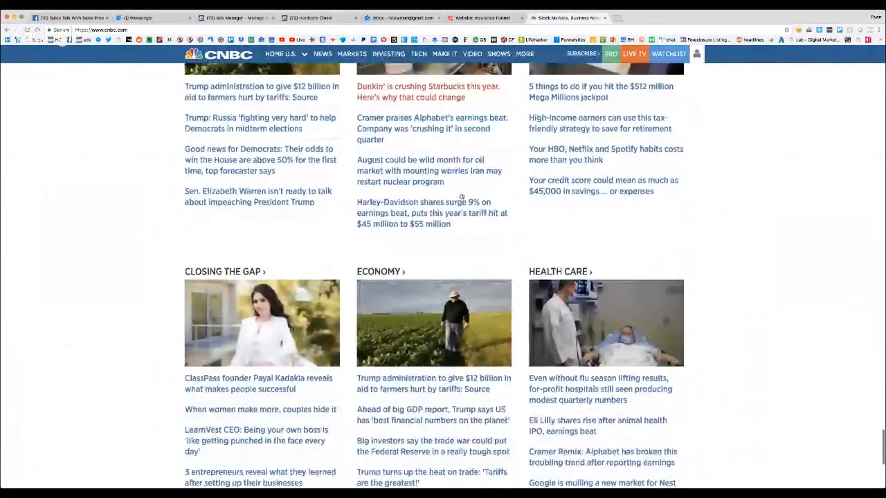
scroll(462, 196, up, 4)
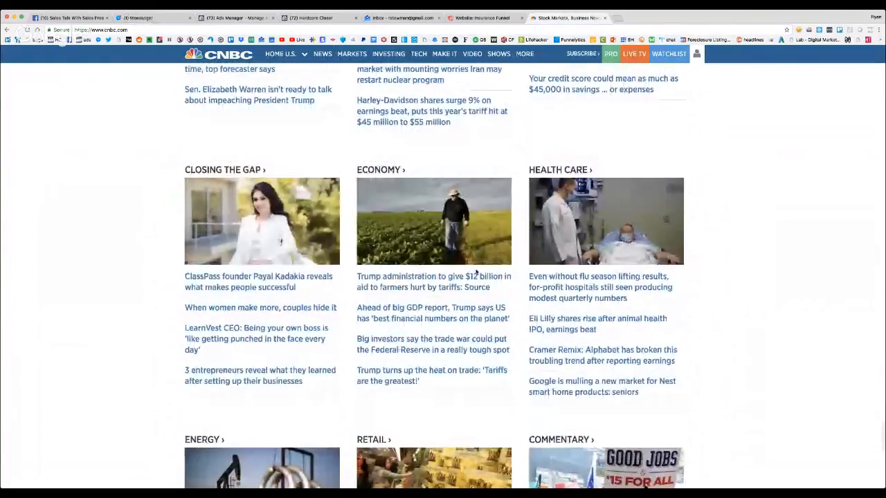
scroll(475, 273, down, 5)
scroll(476, 277, up, 10)
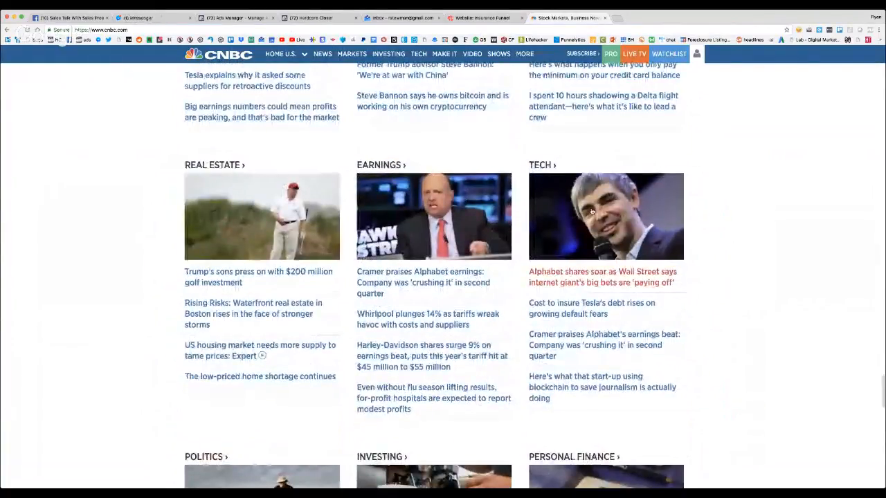
Open the CNBC article about Alphabet surging to an all-time high and skim through its text
click(591, 212)
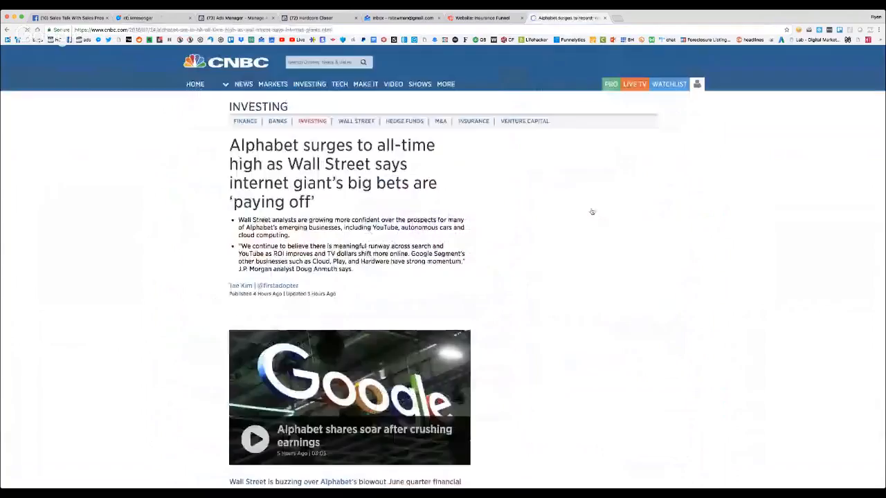
scroll(416, 208, down, 10)
scroll(406, 208, up, 10)
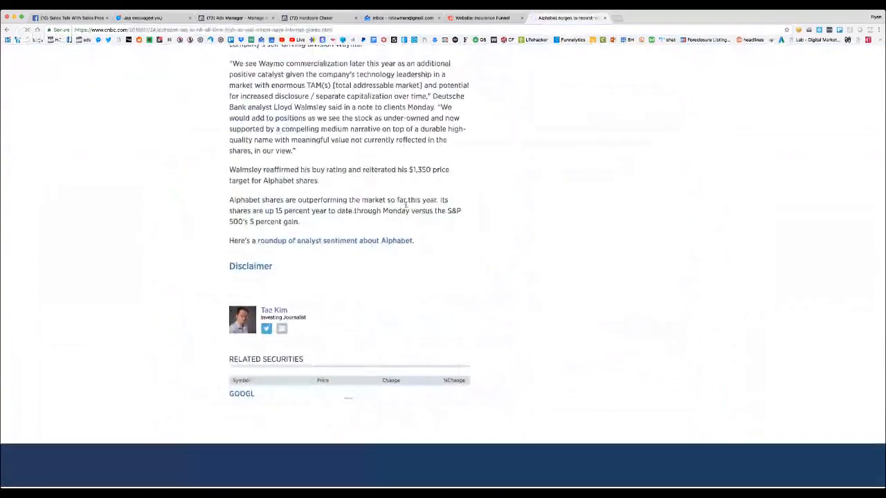
Open the CNBC article about the Impossible Burger's key ingredient from the most popular list and find its sponsored links
scroll(405, 210, down, 4)
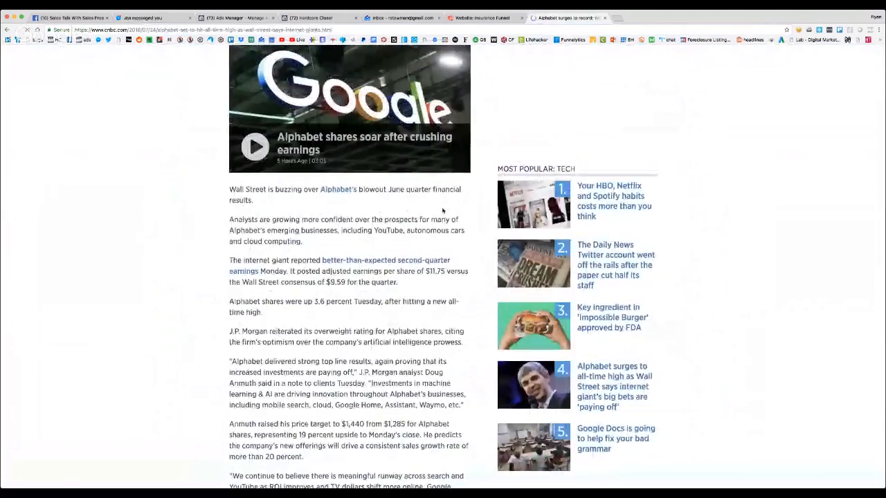
scroll(405, 210, down, 2)
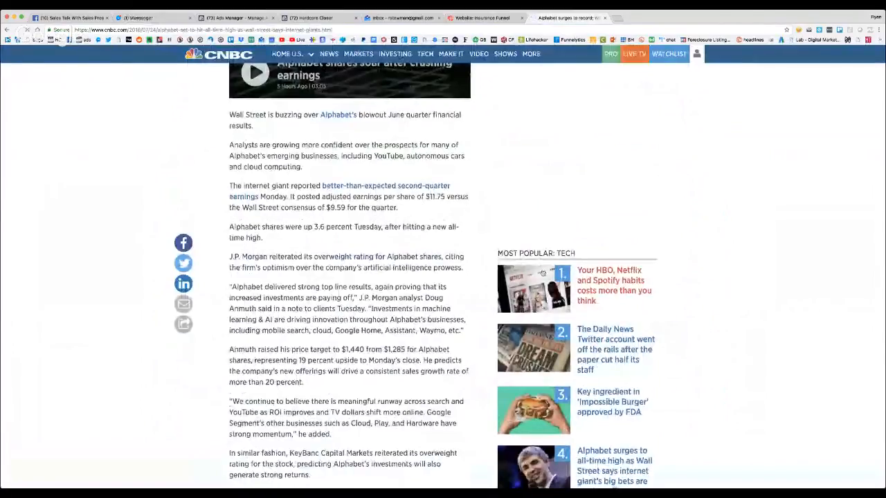
scroll(544, 270, down, 5)
click(546, 220)
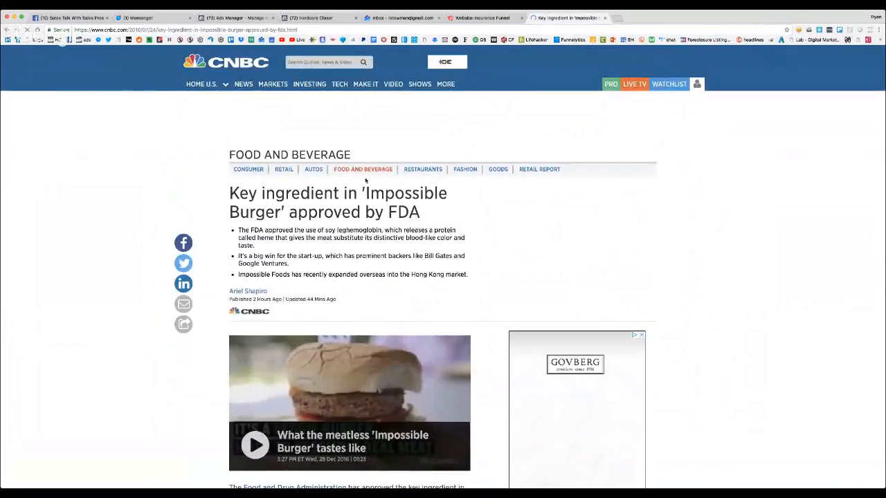
scroll(347, 215, down, 10)
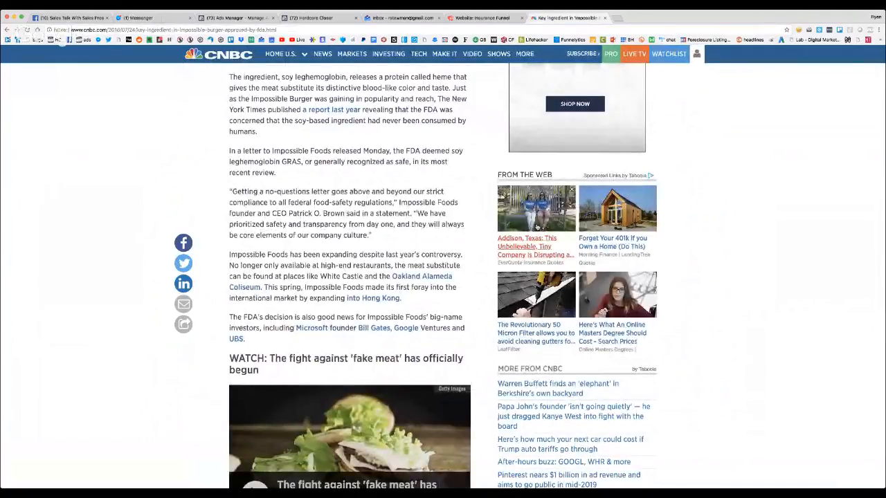
Open the sponsored EverQuote insurance link, examine its landing page's headline, press logos and zip code form, and close the page
click(536, 227)
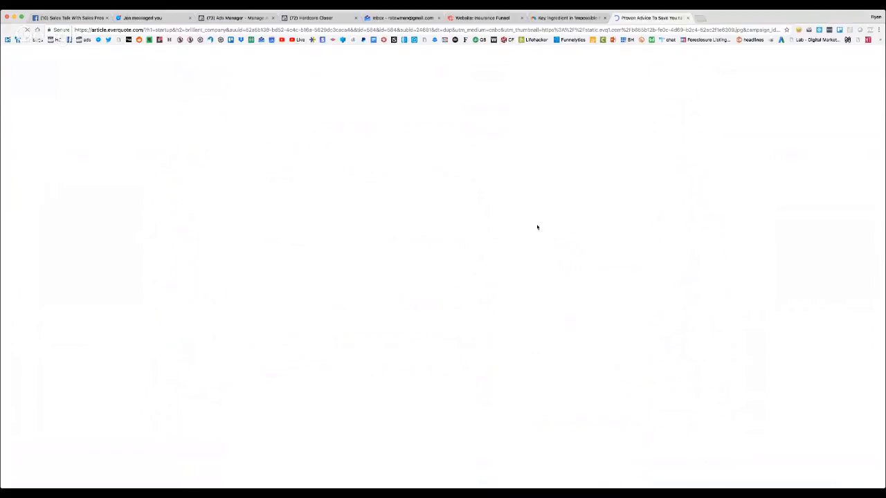
scroll(477, 200, down, 5)
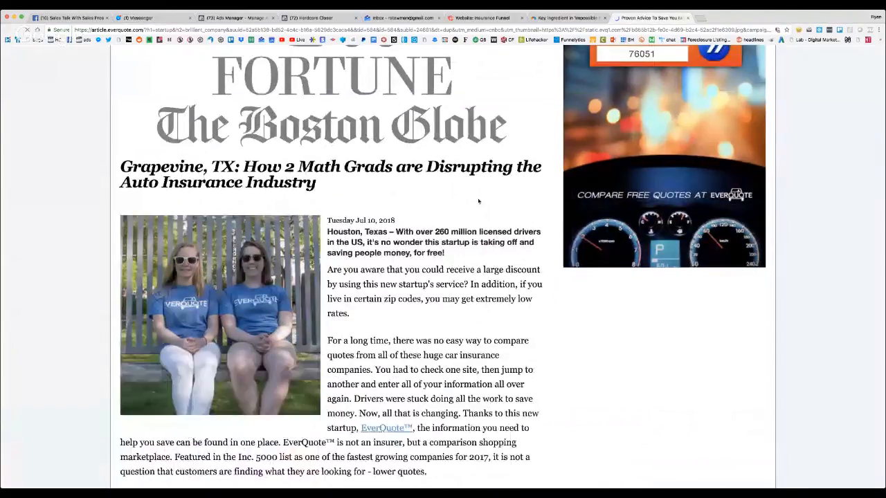
scroll(477, 201, down, 10)
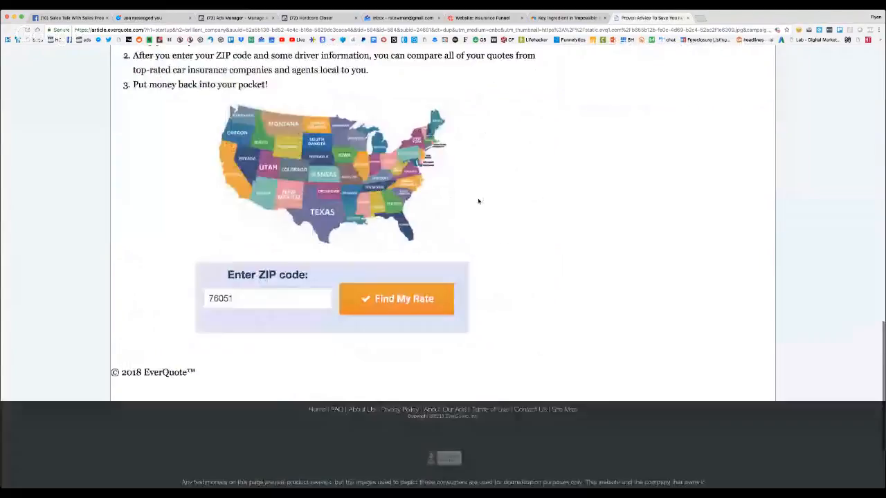
scroll(478, 201, up, 15)
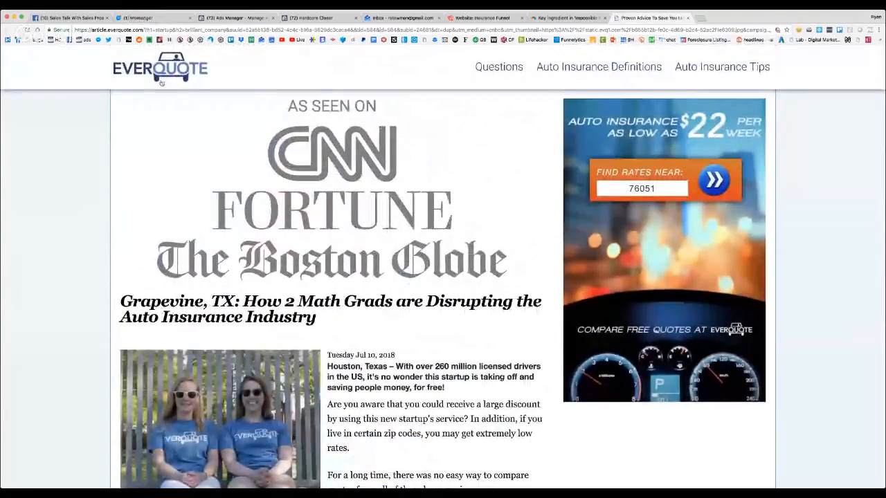
scroll(291, 199, down, 3)
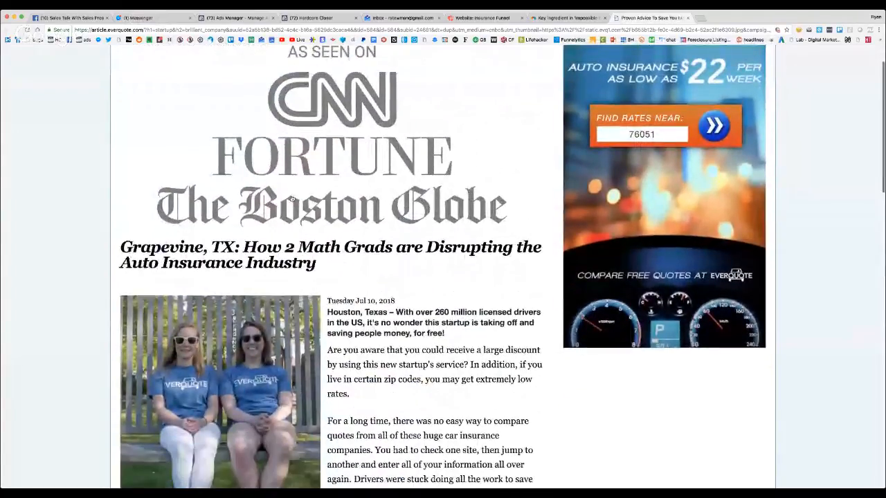
scroll(291, 199, down, 1)
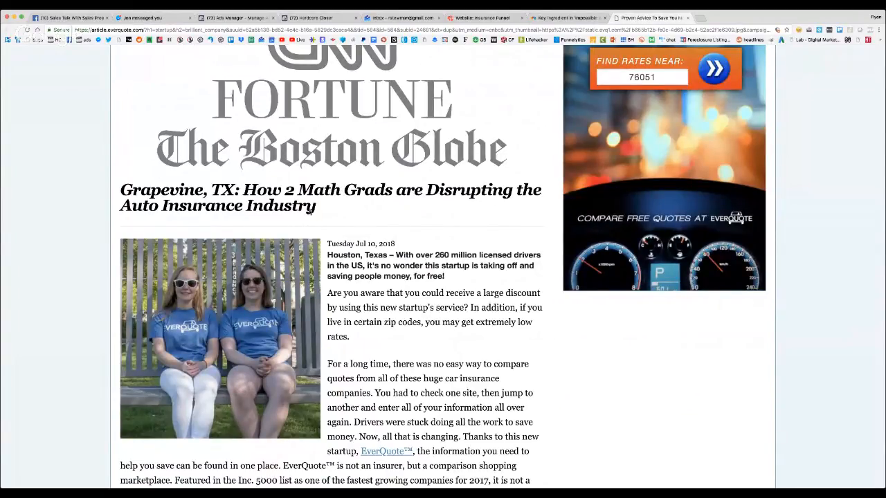
scroll(310, 213, down, 1)
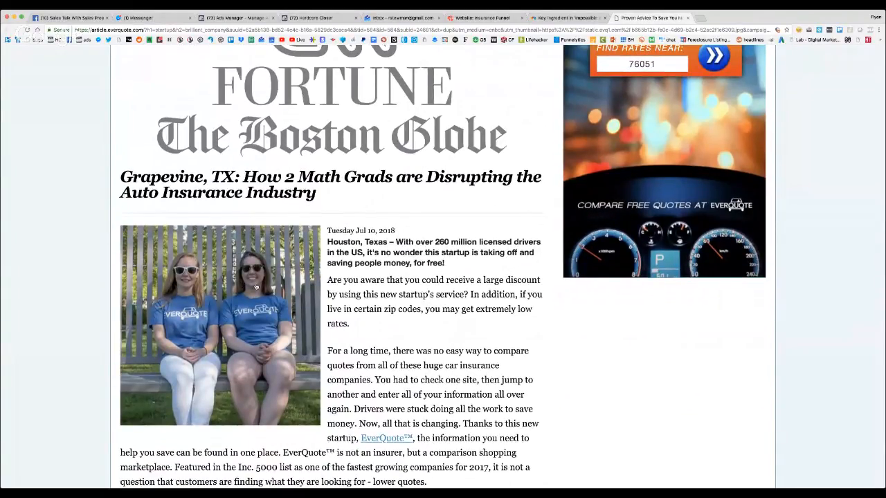
scroll(256, 286, down, 4)
scroll(255, 286, down, 5)
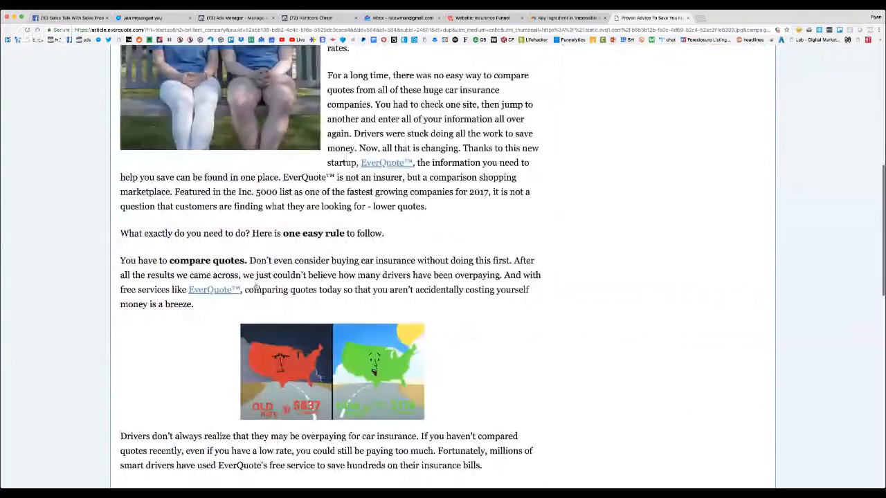
scroll(255, 286, up, 12)
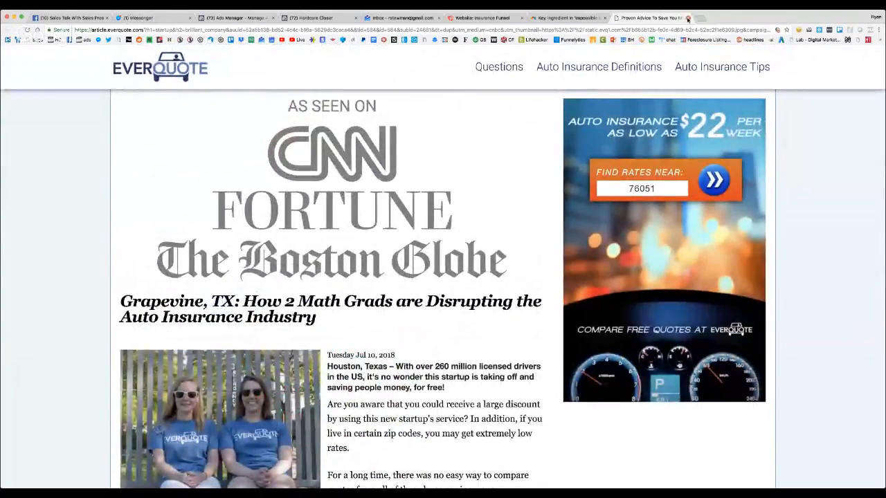
key(super+w)
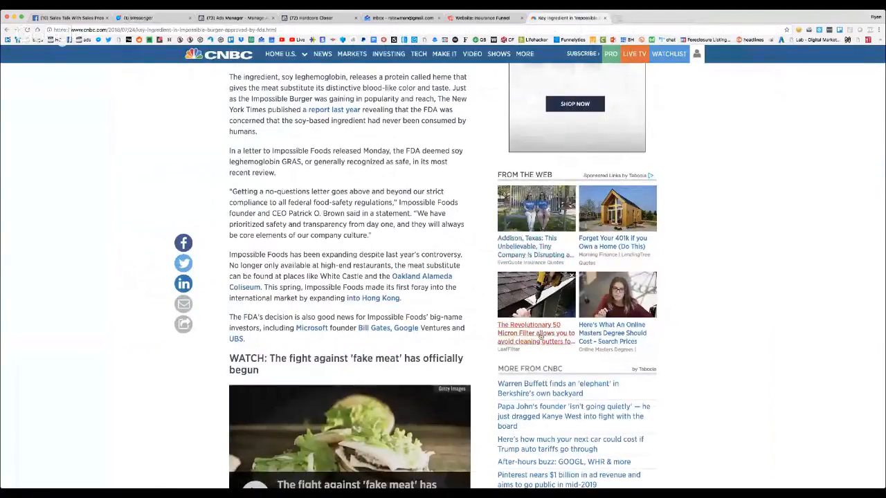
Open the sponsored LeafFilter gutter link, skim its landing page, and close it
click(541, 336)
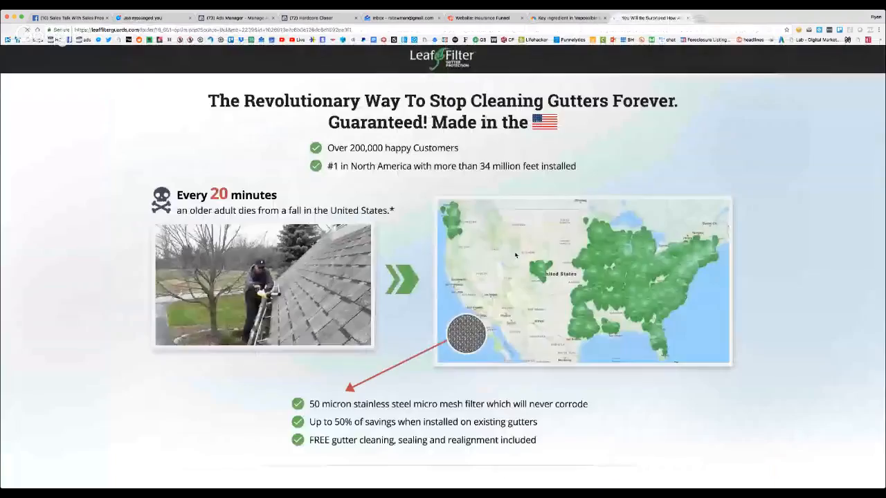
scroll(489, 201, down, 5)
scroll(489, 201, up, 6)
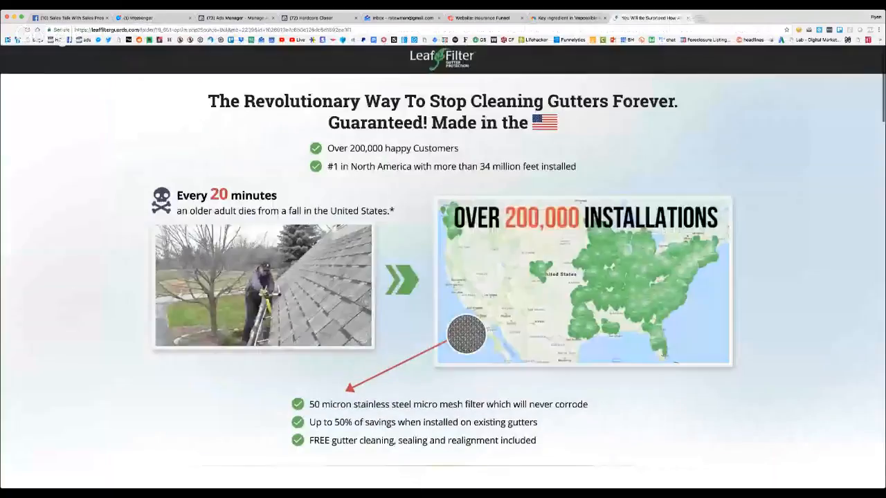
click(688, 19)
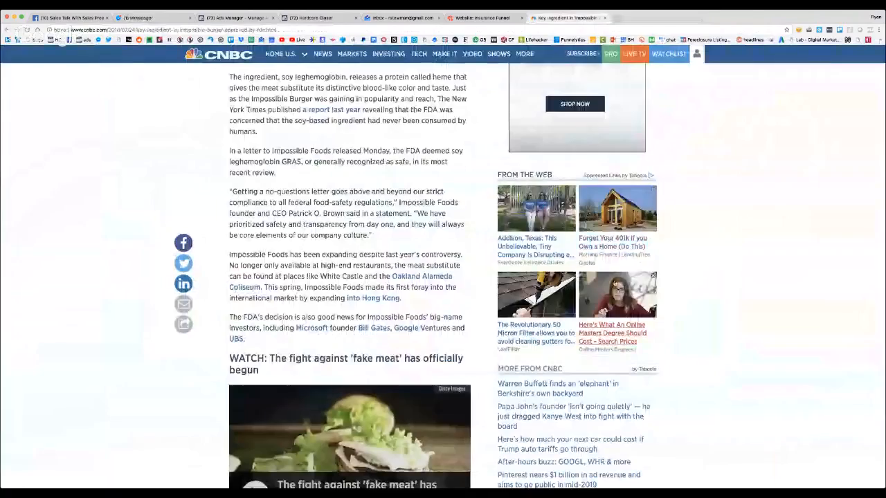
Open the sponsored online masters degree link, view its related links page, and return to the CNBC article
click(613, 312)
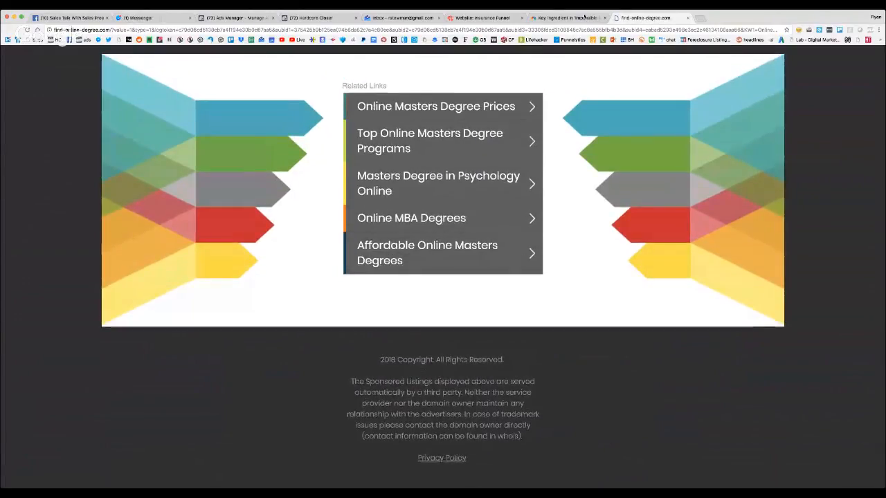
click(567, 18)
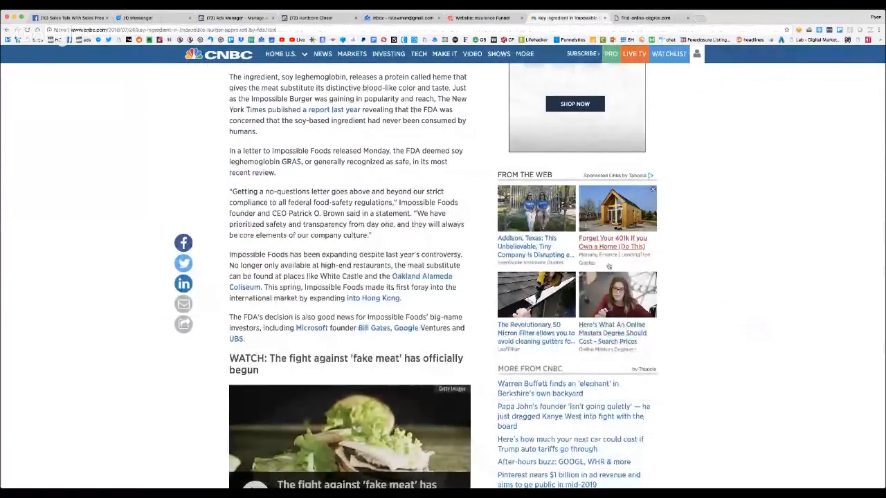
click(630, 19)
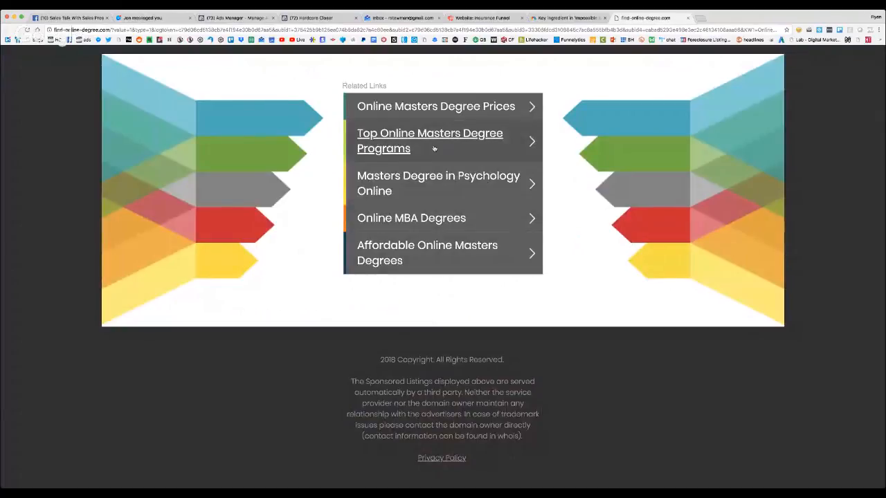
click(562, 19)
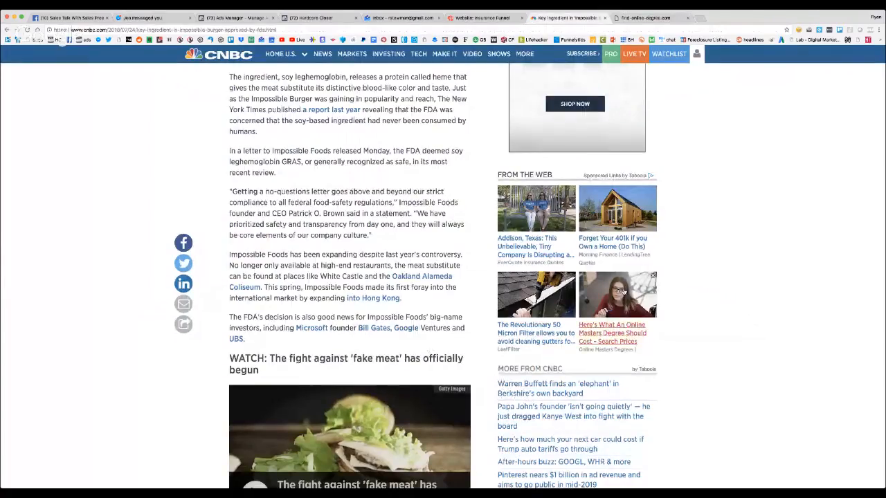
Remove the online masters degree sponsored link with the reason Uninteresting, and reload the article to look through it again
click(653, 275)
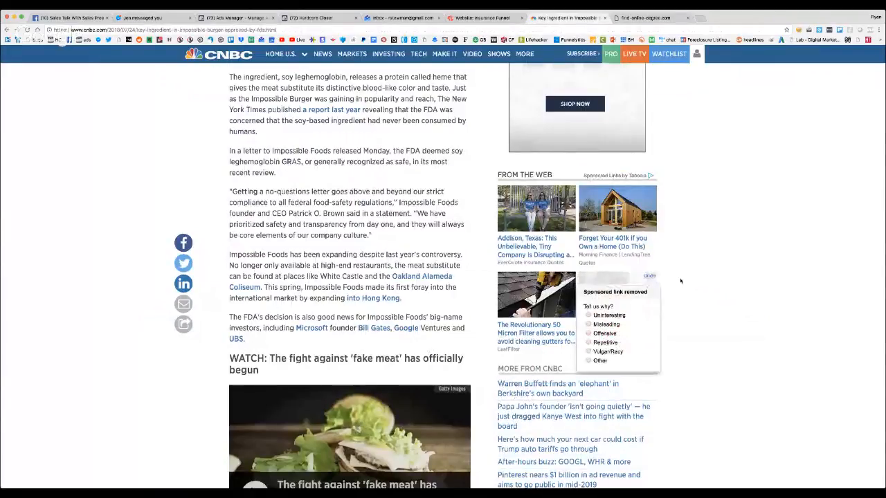
click(588, 316)
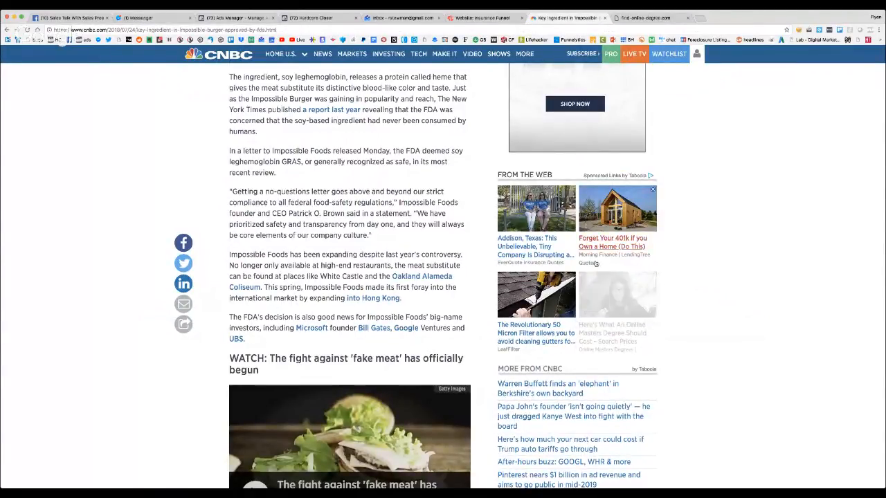
click(27, 30)
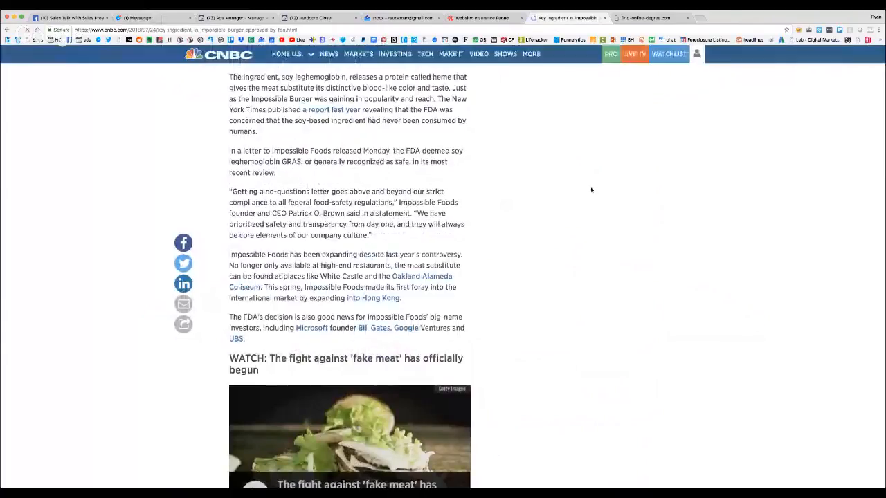
scroll(591, 189, down, 5)
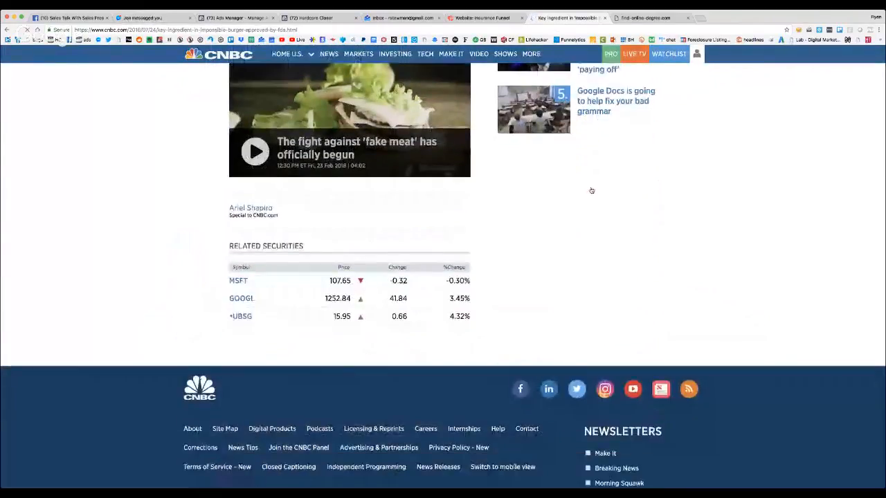
scroll(590, 190, up, 15)
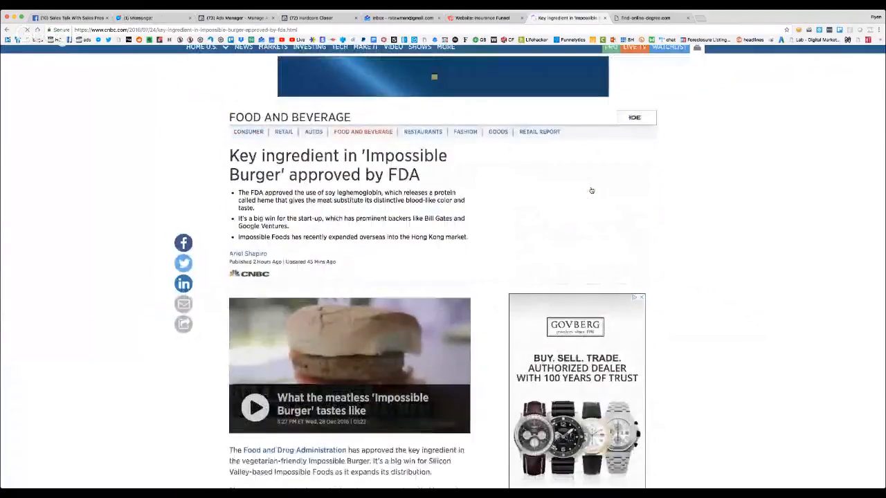
scroll(591, 190, down, 3)
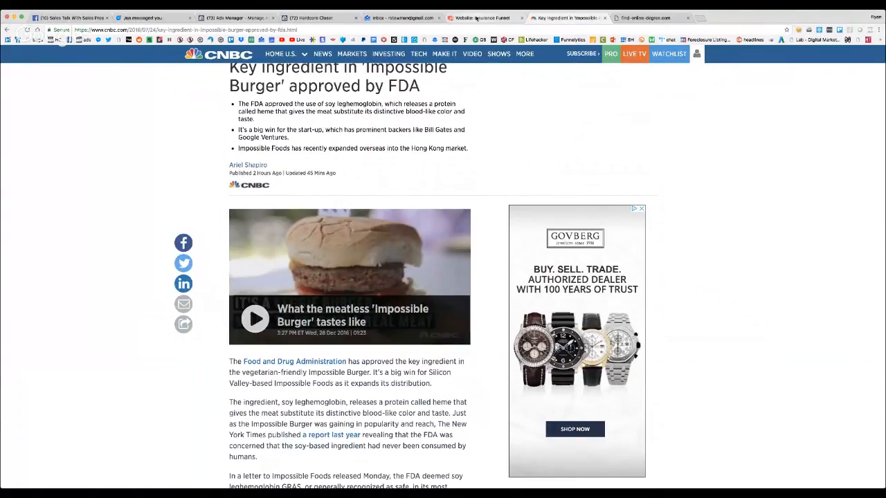
Switch back to the PhoneSites page editor and clear the homepage's placeholder headline
click(476, 18)
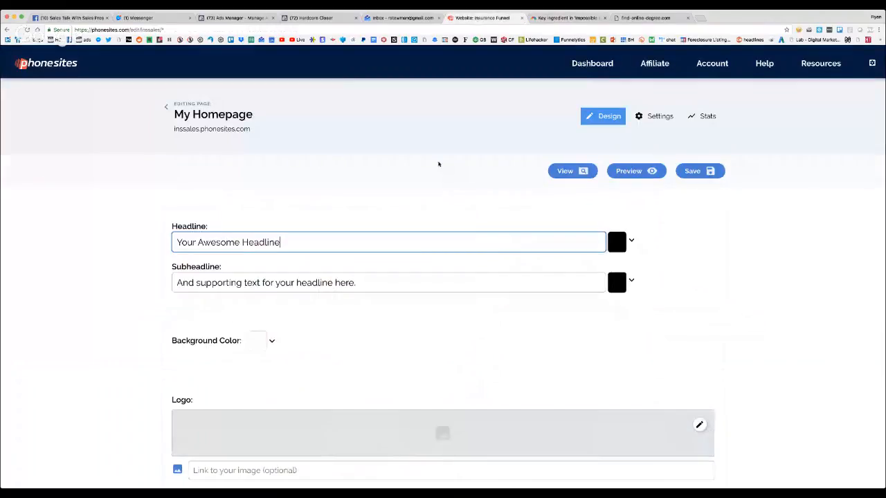
drag(285, 244, 164, 242)
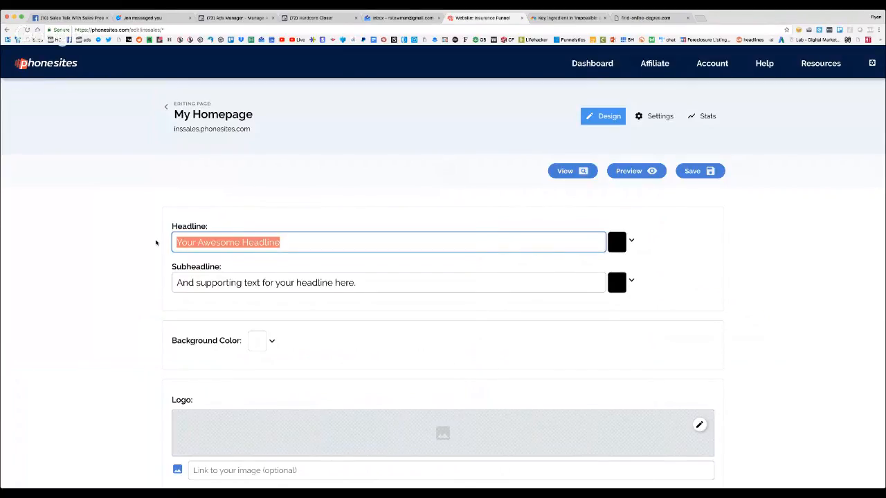
text(Free)
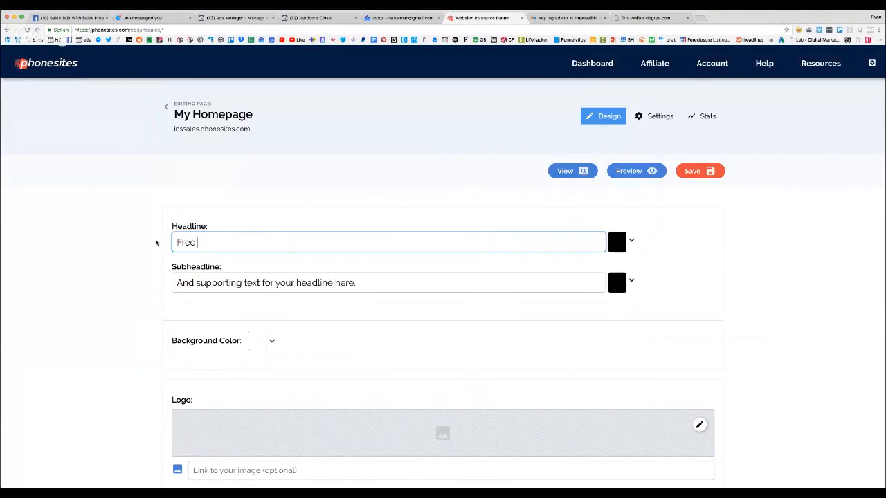
key(BackSpace)
key(BackSpace)
key(BackSpace)
key(BackSpace)
key(BackSpace)
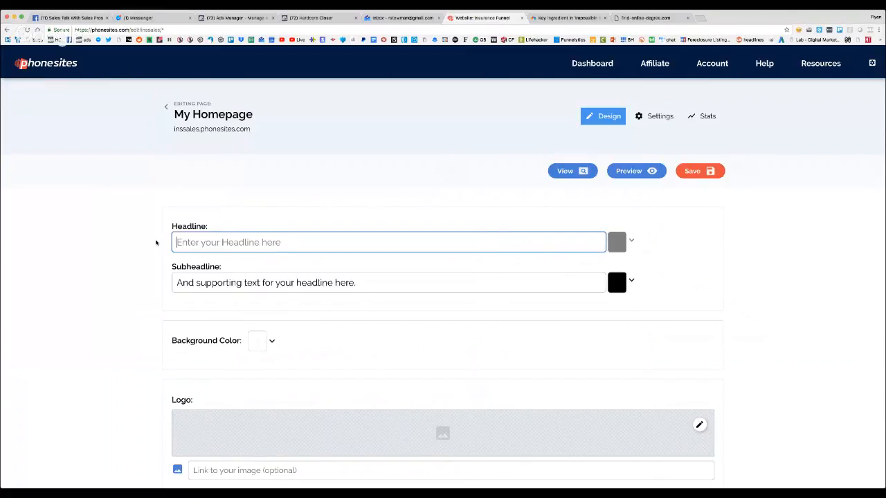
Set the homepage headline to "If We Quote Your Insurance and Don't At Least Save You 10% We Will Give You a $25 Gift Card"
text(If We Qu)
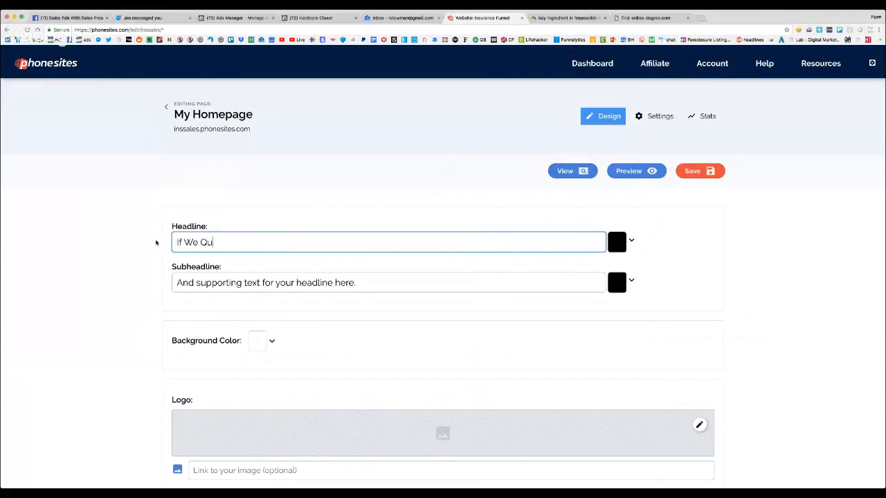
text(ote Your Insuranc)
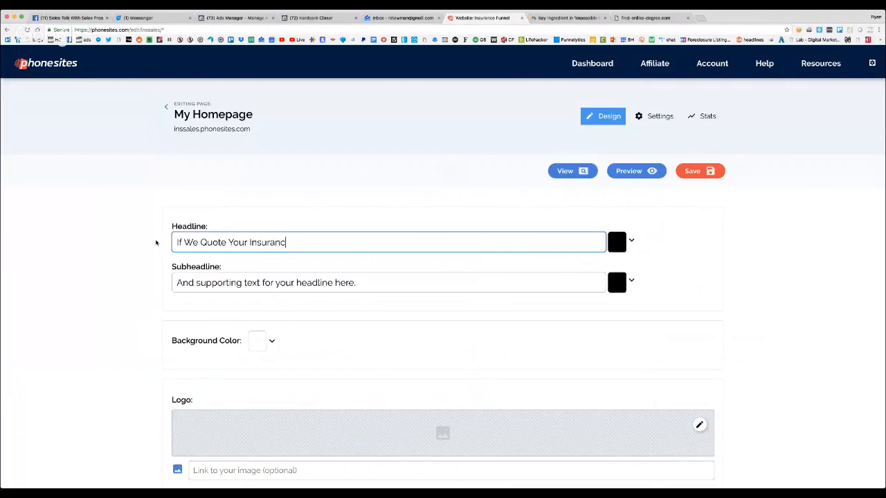
text(e and Don't At Lea)
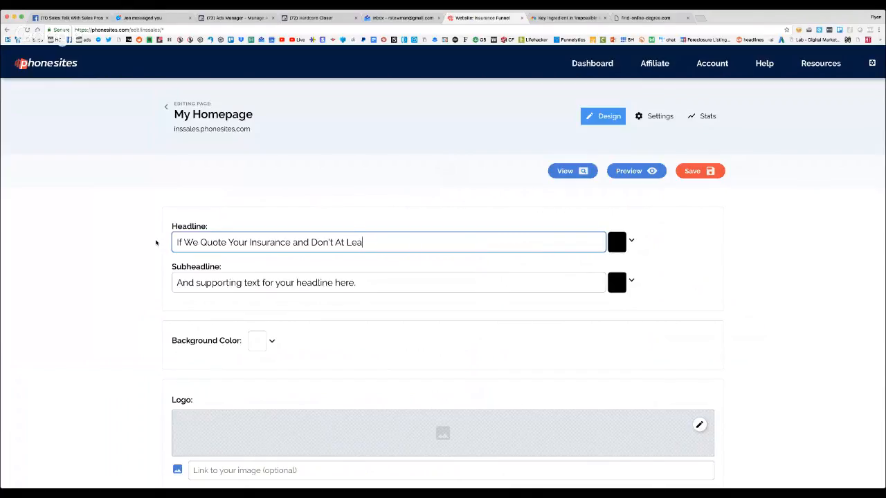
text(st Save Your)
text(10% We Will )
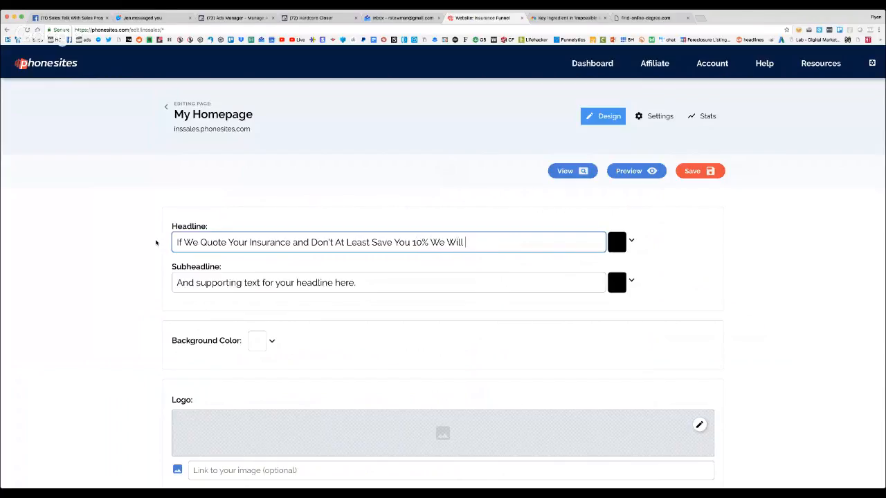
text(Give yOU)
key(BackSpace)
key(BackSpace)
text(You a $25 Gift)
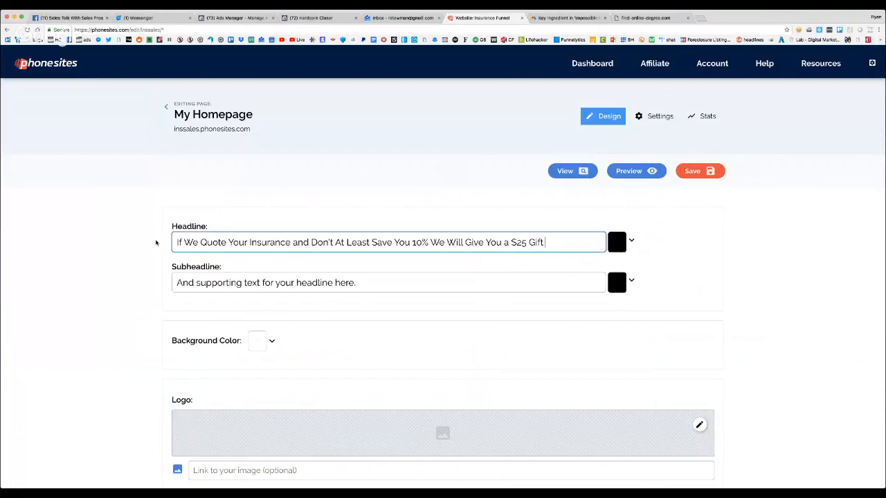
text(w Card)
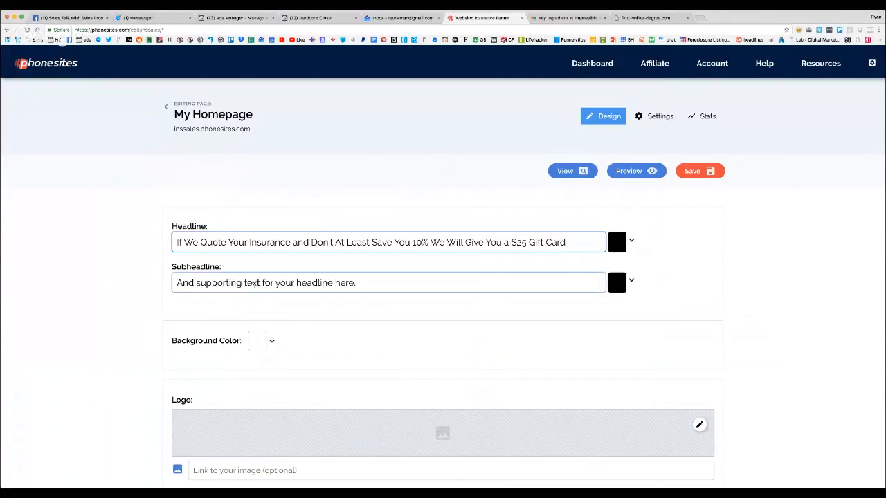
Replace the placeholder subheadline with "We belive that our policies are priced so well that no one can beat us."
triple_click(255, 285)
text(WE bel)
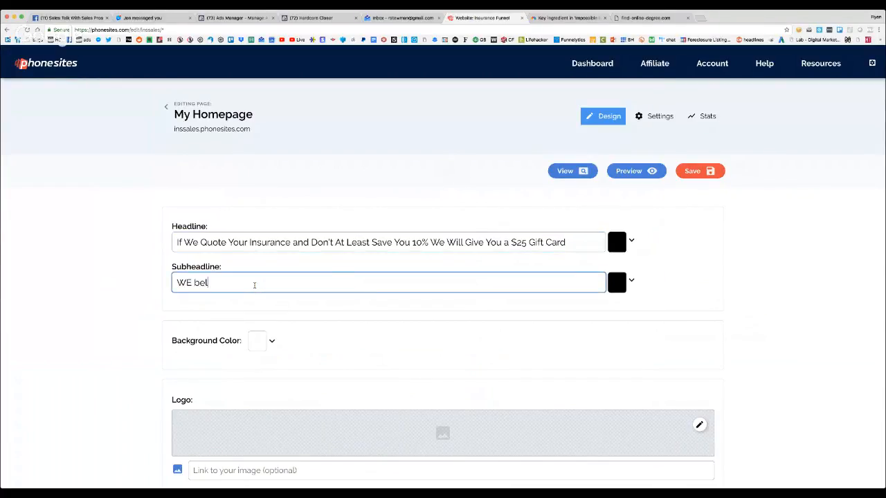
key(BackSpace)
key(BackSpace)
key(BackSpace)
text(e lieve)
key(BackSpace)
key(BackSpace)
key(BackSpace)
key(BackSpace)
key(BackSpace)
text(belive that our prices are so)
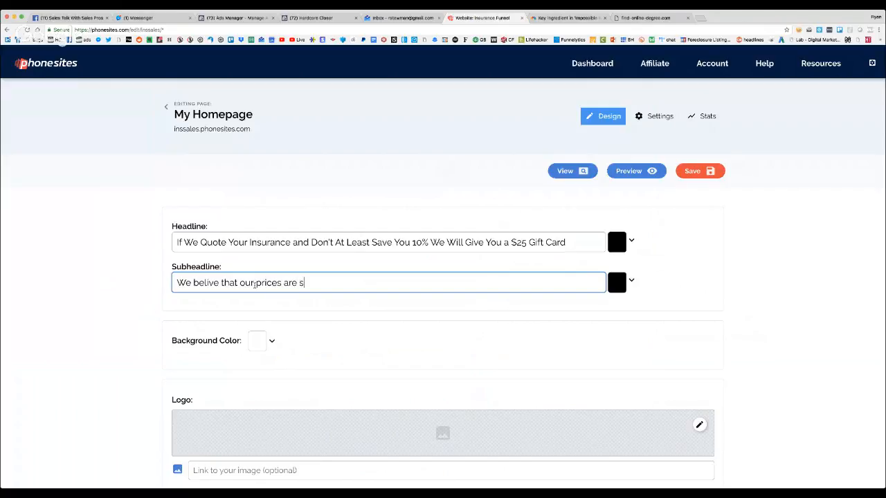
key(BackSpace)
key(BackSpace)
key(BackSpace)
key(BackSpace)
key(BackSpace)
key(BackSpace)
key(BackSpace)
key(BackSpace)
key(BackSpace)
text(policy)
key(BackSpace)
text(ies are so)
key(BackSpace)
key(BackSpace)
key(BackSpace)
key(BackSpace)
text(re priced so well that no one )
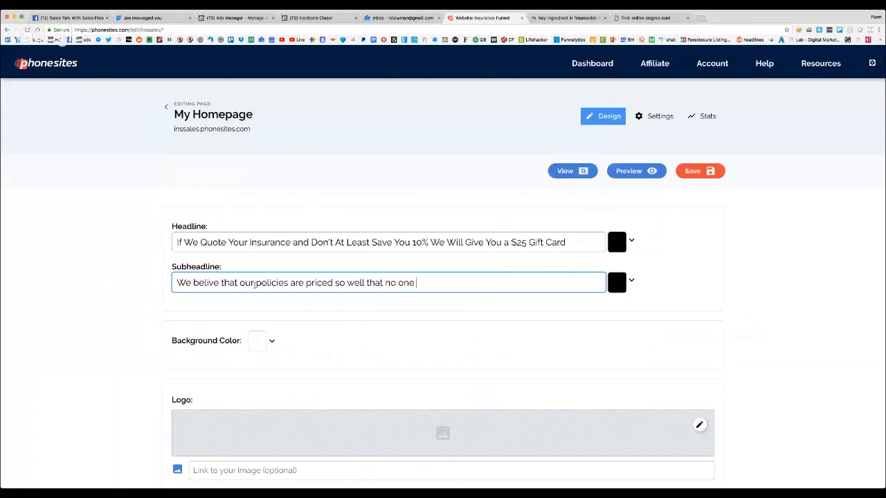
text(can beat us. Try)
Complete the subheadline with the call to action "Fill our the form below and see for yourself."
key(BackSpace)
key(BackSpace)
key(BackSpace)
key(BackSpace)
text(Tyr)
key(BackSpace)
key(BackSpace)
text(Fiul our the)
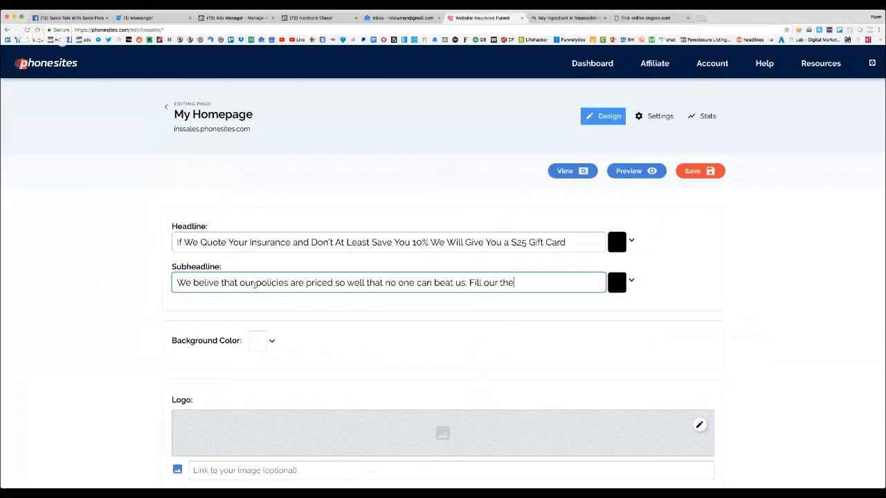
text( form below and see for yourself.)
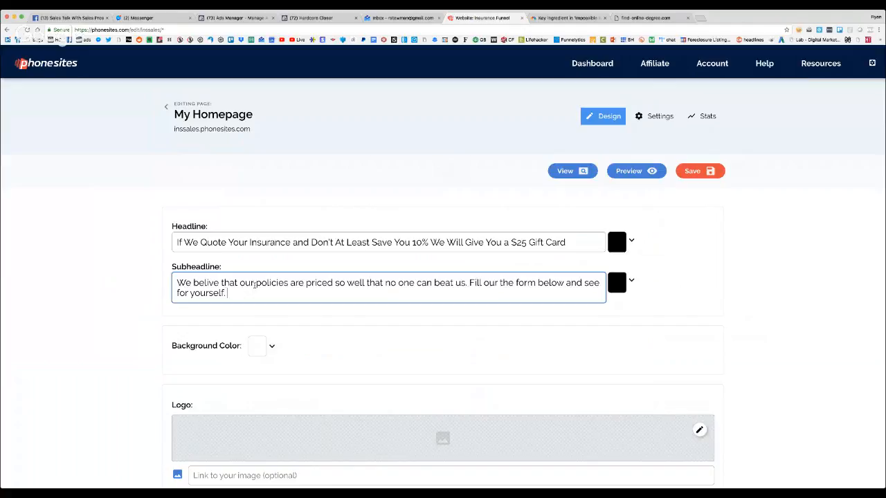
Show the color choices for the subheadline and headline, and choose black (#000000) for the headline
scroll(254, 287, down, 3)
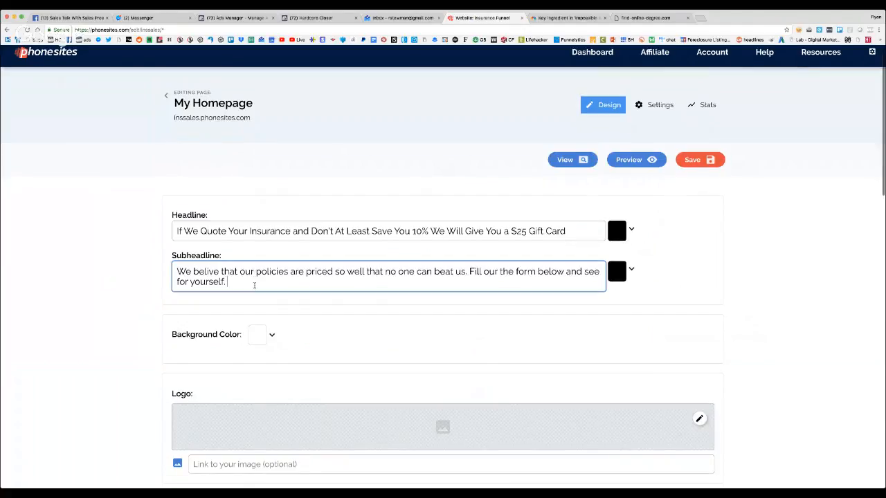
click(630, 176)
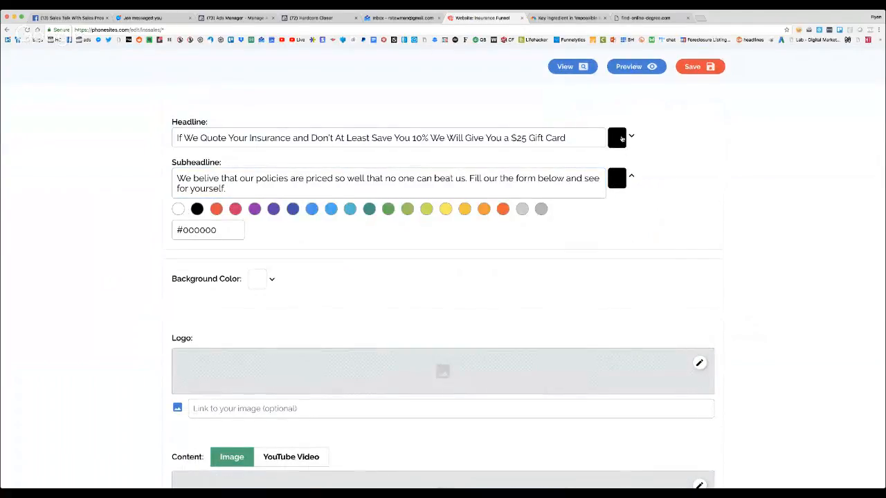
click(624, 137)
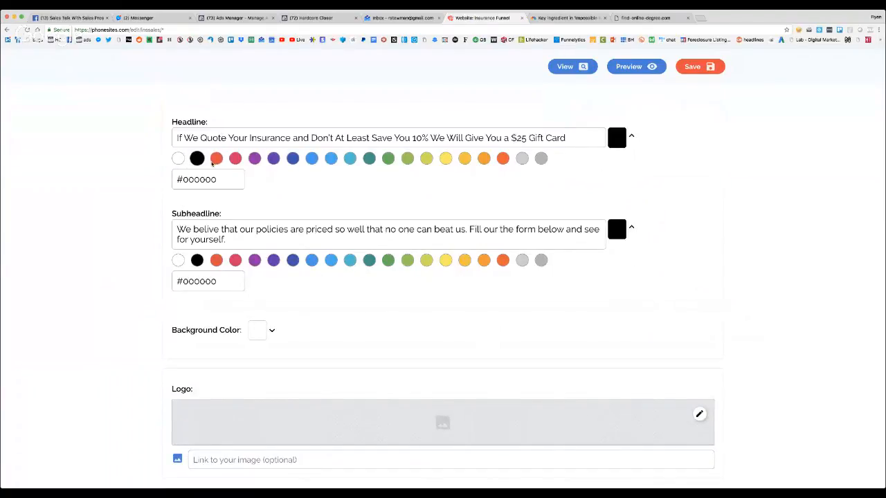
click(197, 160)
Choose the MetLife image from the uploaded images as the page's logo
scroll(745, 198, down, 2)
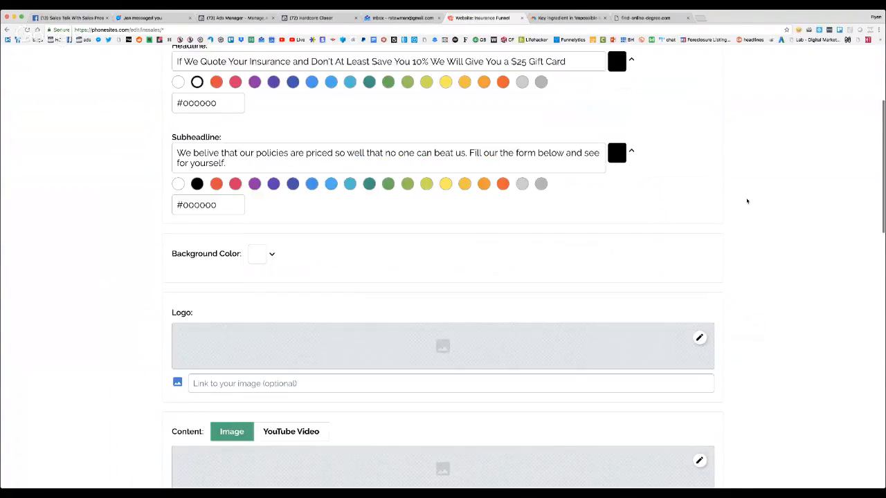
scroll(535, 253, down, 3)
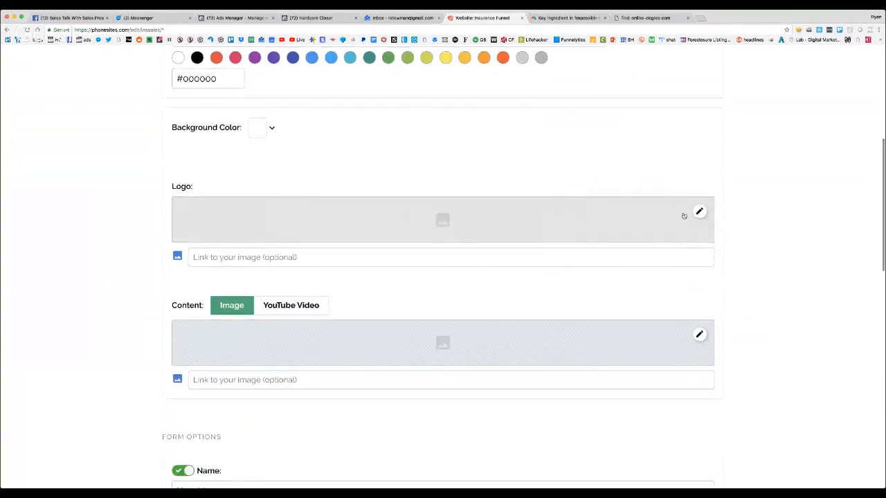
click(699, 212)
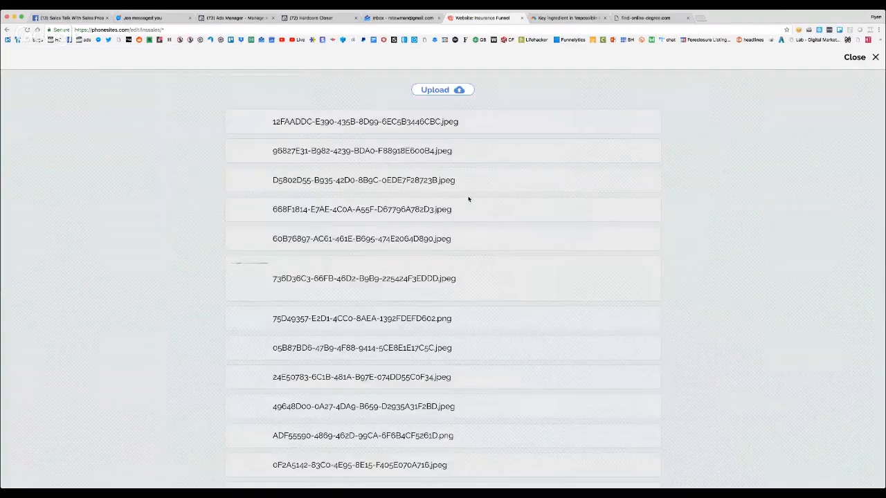
scroll(348, 236, down, 5)
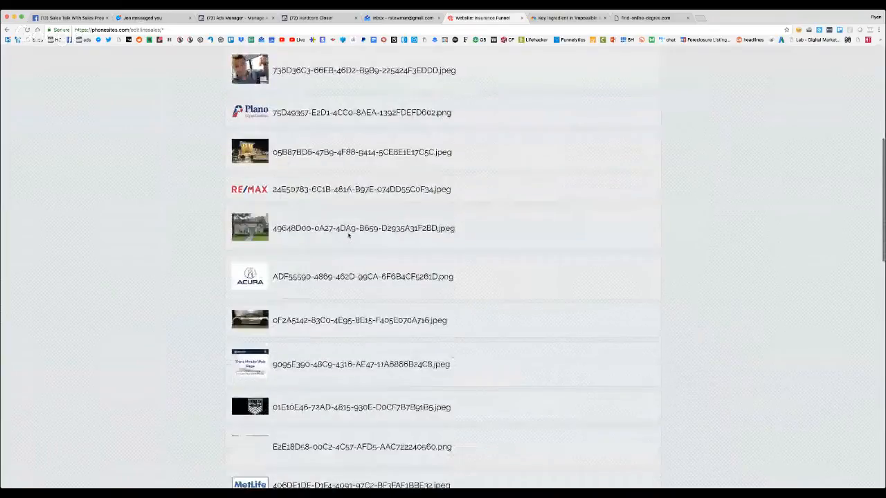
scroll(348, 235, down, 3)
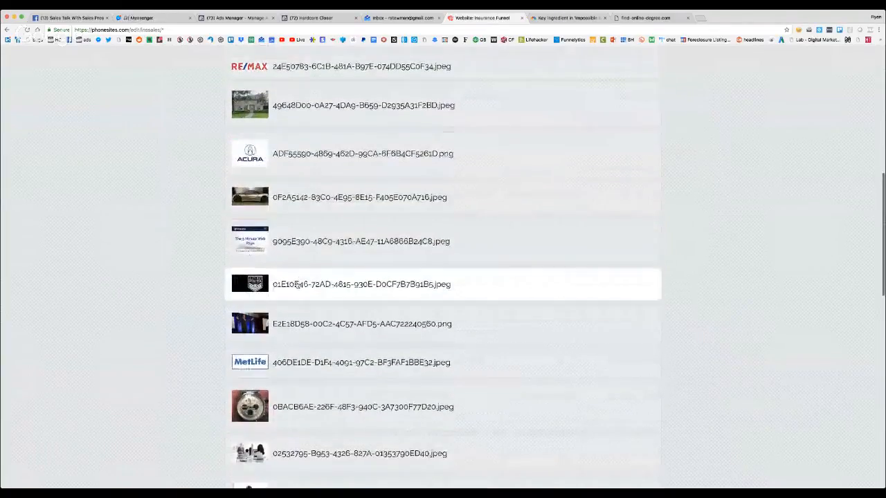
scroll(306, 275, down, 5)
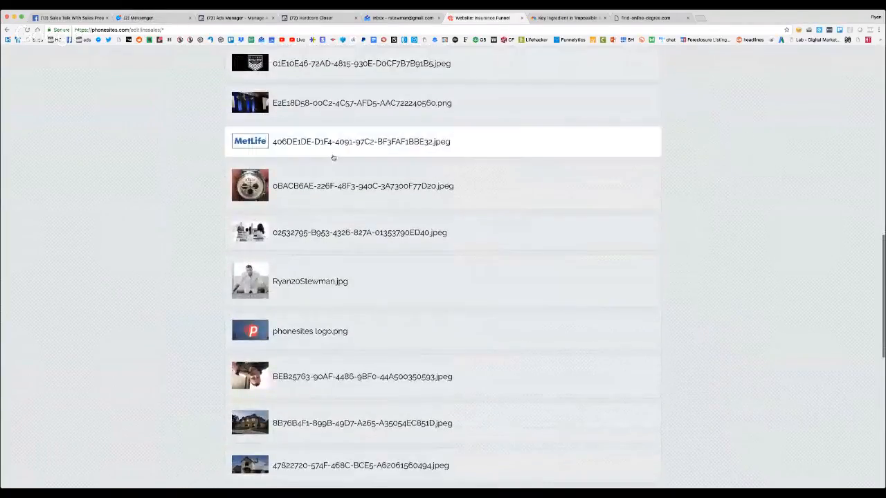
click(332, 155)
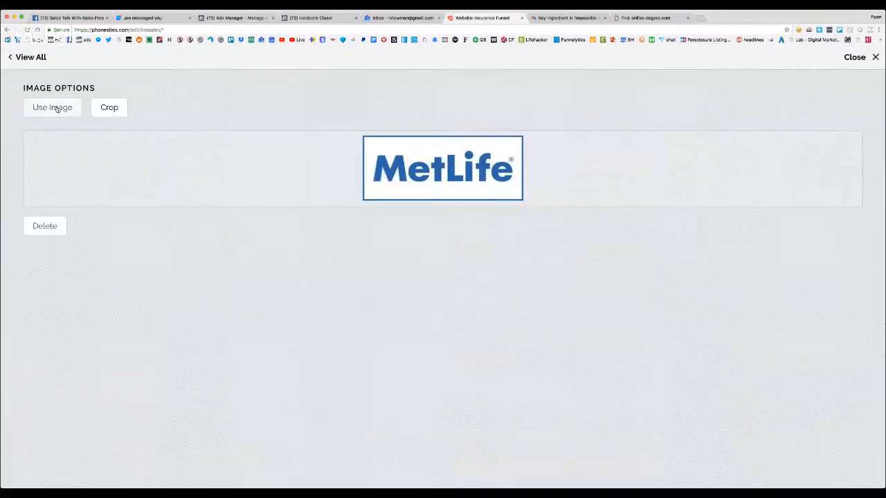
click(57, 108)
Try the YouTube Video option for the page's content section and switch the content type back to Image
scroll(257, 257, down, 3)
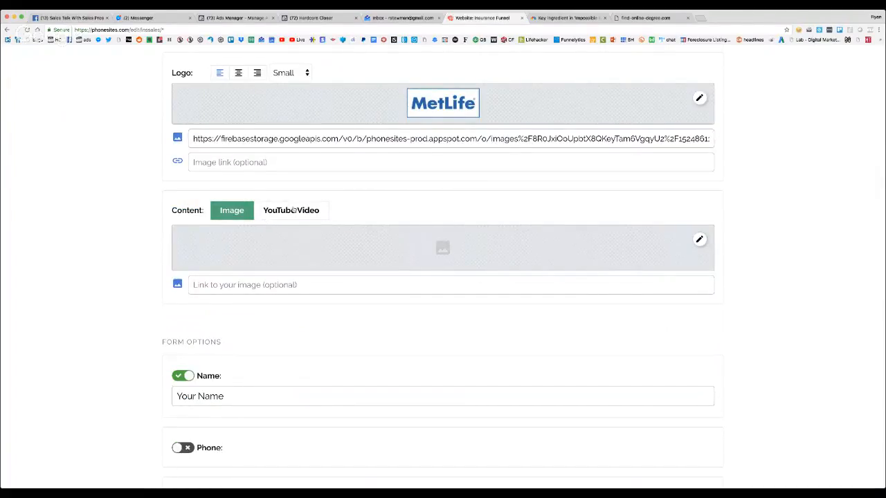
click(294, 210)
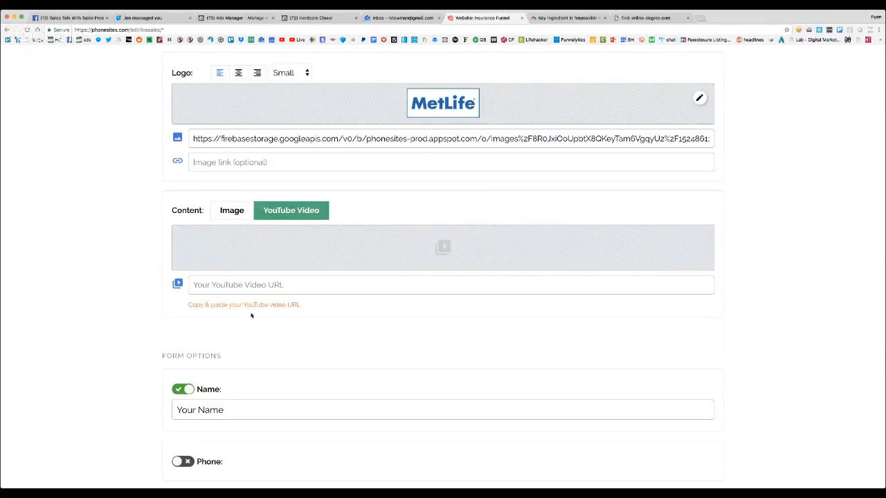
click(251, 284)
click(232, 212)
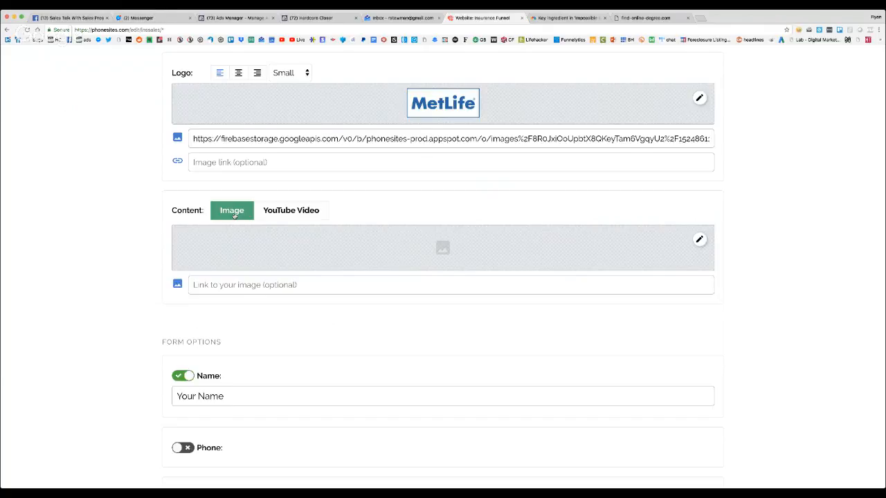
click(297, 218)
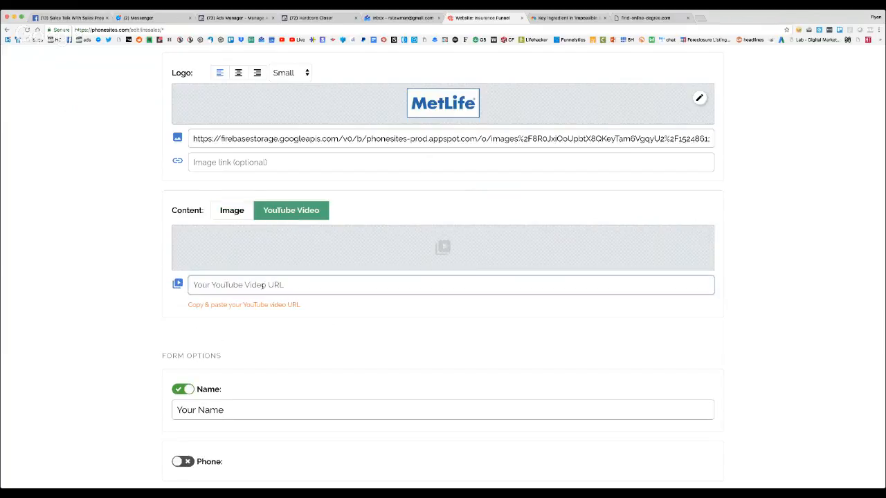
click(237, 215)
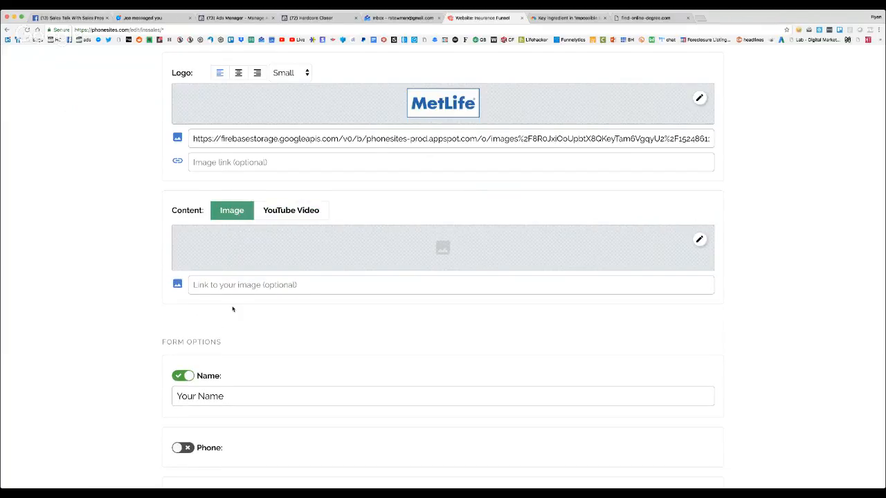
Use the uploaded photo of the silver sports car as the content section's image
scroll(233, 309, down, 1)
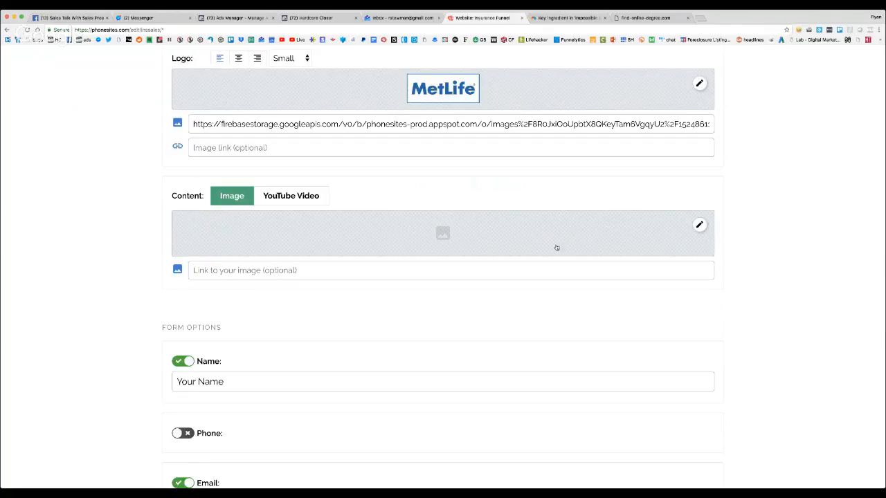
click(699, 224)
scroll(326, 255, down, 5)
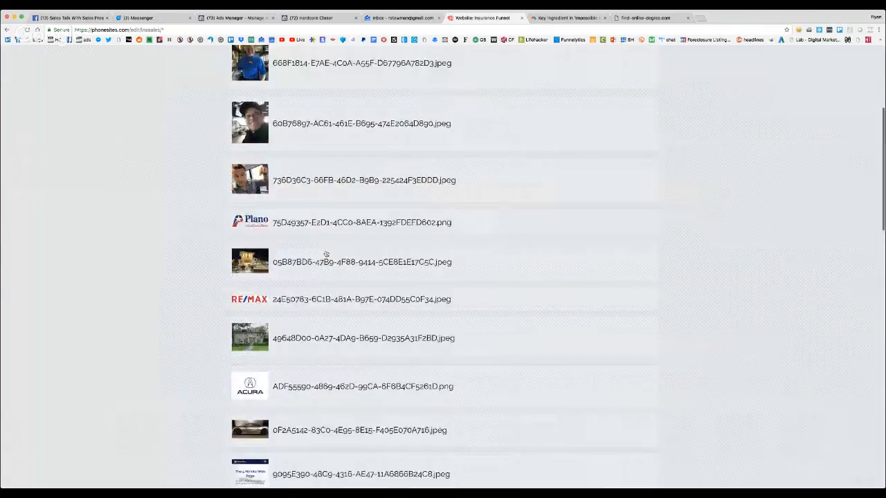
scroll(326, 255, down, 7)
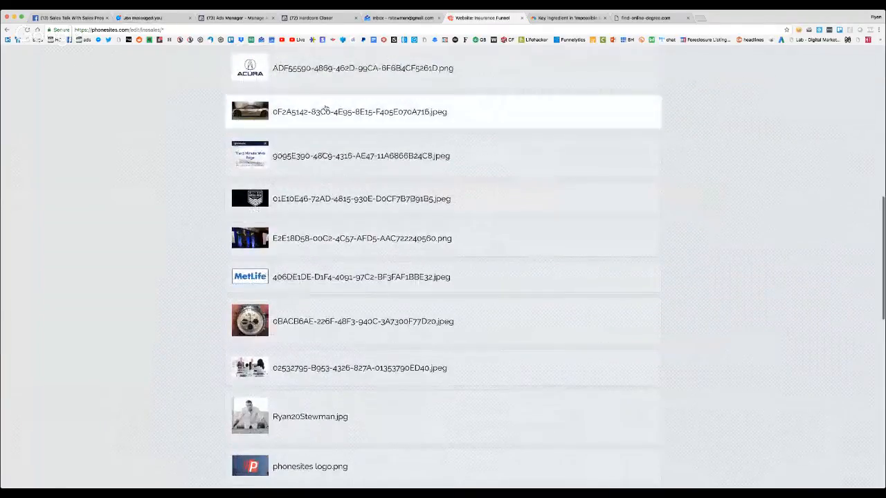
click(325, 108)
scroll(84, 317, up, 4)
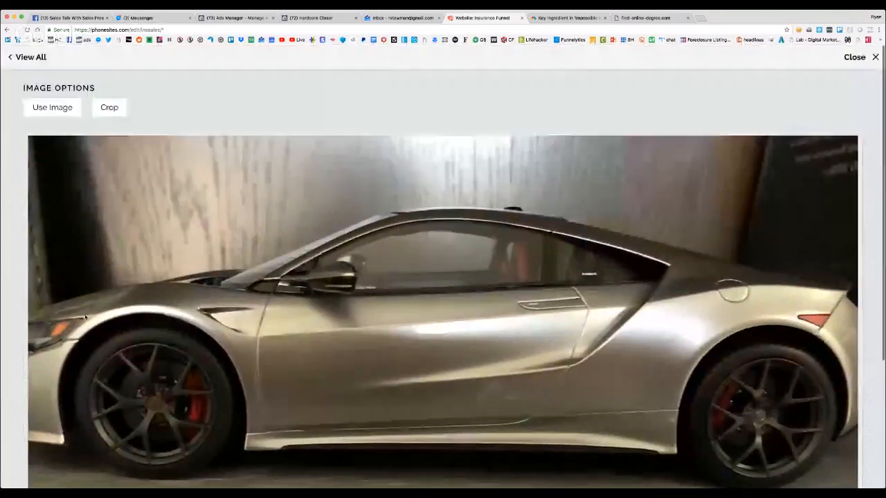
click(58, 112)
Enable the Phone field in the form options, and switch the Address field on and back off
scroll(260, 236, down, 6)
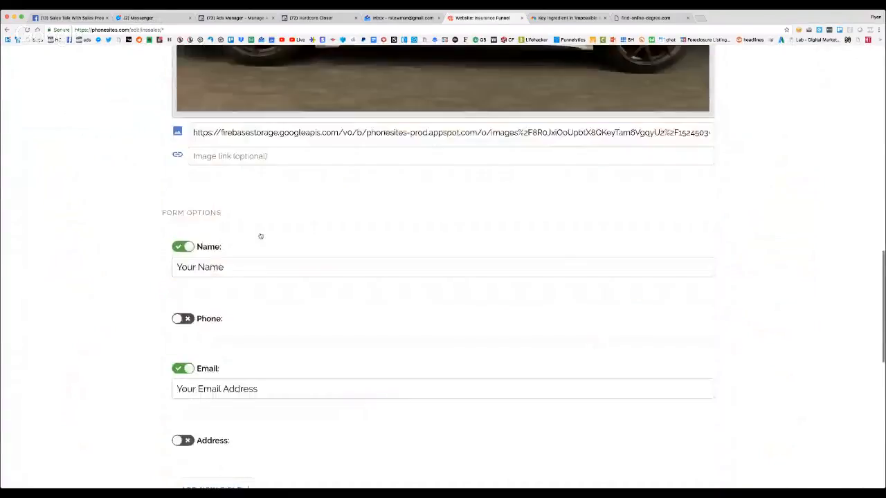
scroll(260, 236, down, 3)
click(207, 174)
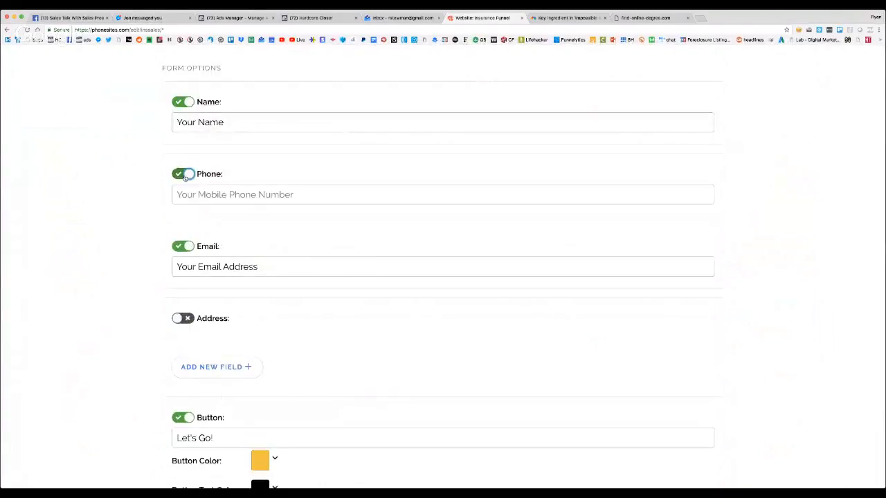
click(182, 318)
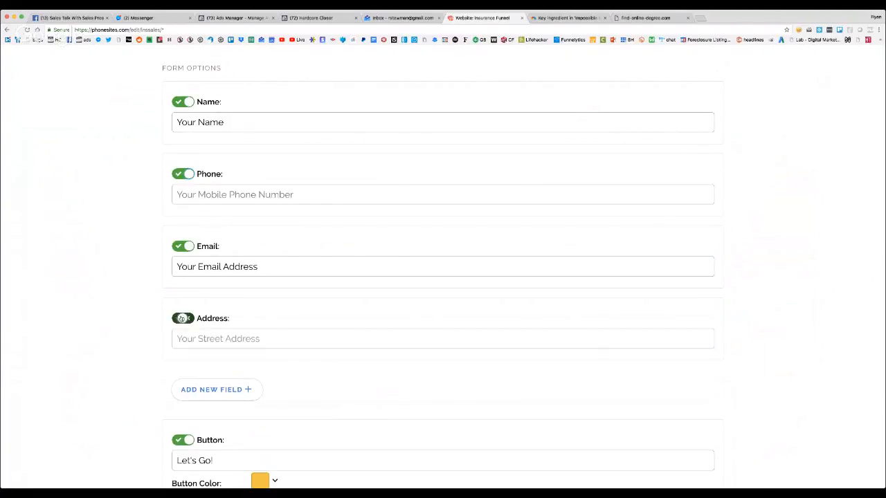
click(182, 318)
Try adding an additional custom field to the lead form and remove it again
scroll(183, 317, down, 2)
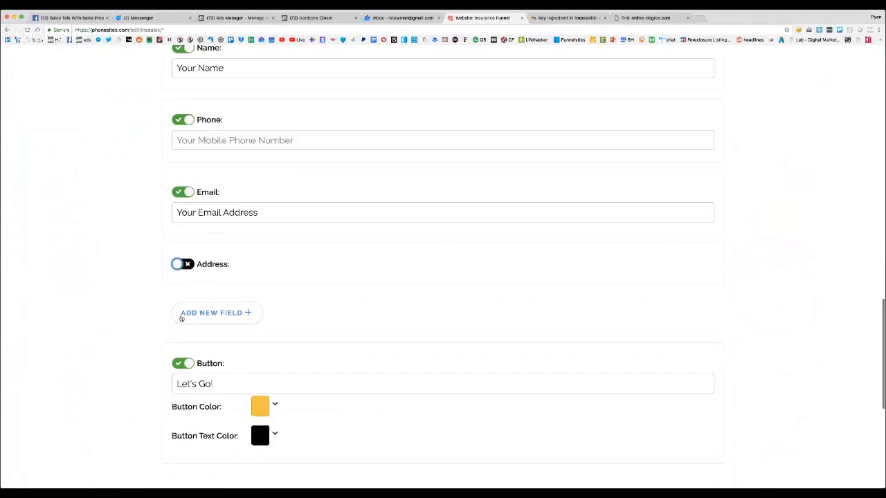
click(223, 314)
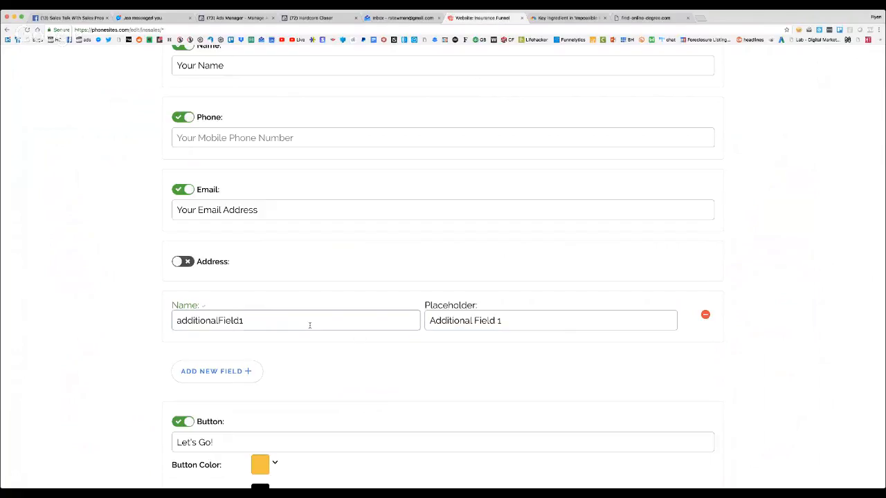
click(705, 314)
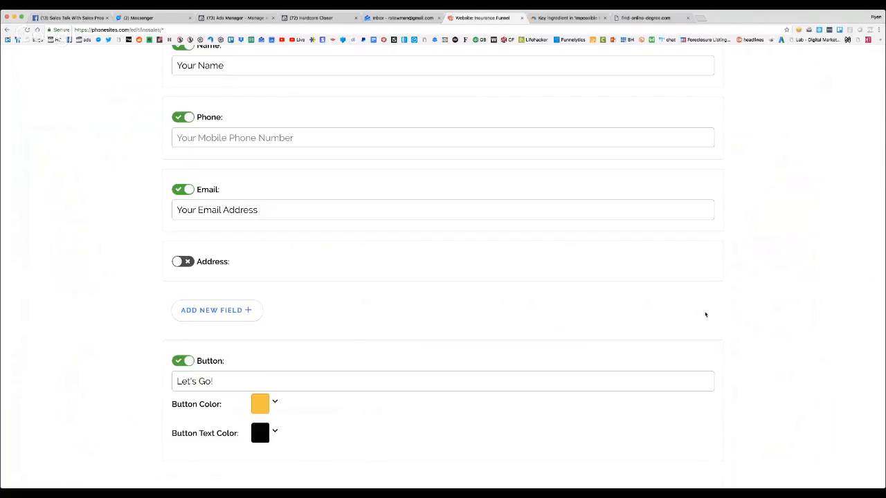
Set the form button's color to green (#4caf50) and its text color to white (#ffffff)
scroll(322, 333, down, 2)
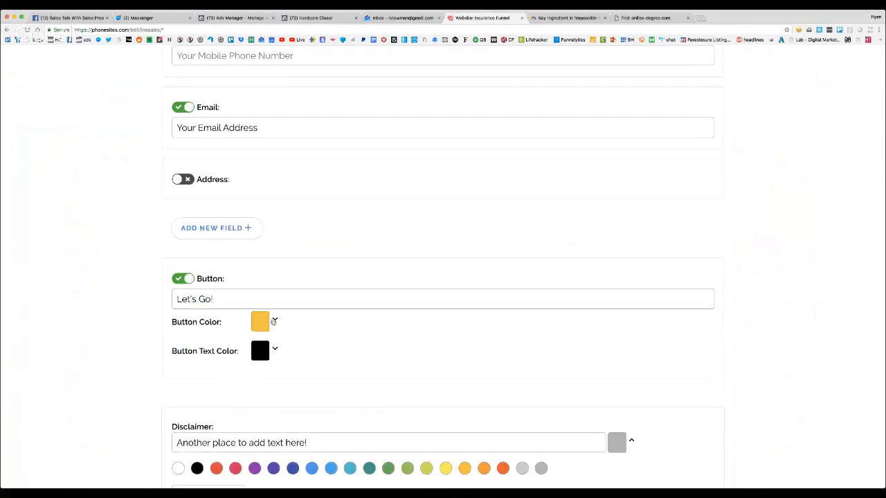
click(274, 319)
click(387, 347)
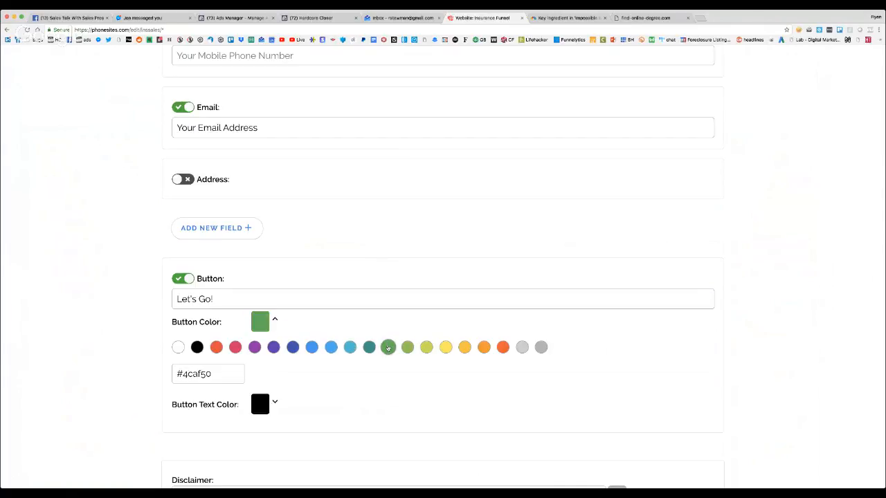
click(274, 404)
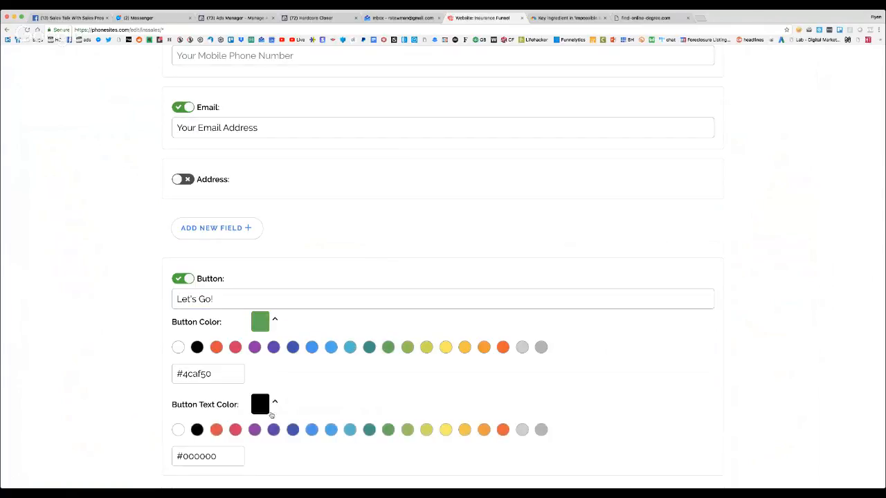
click(177, 429)
Replace the form button's text with "Find Out How Much You Can Save!!!"
drag(263, 300, 167, 302)
key(BackSpace)
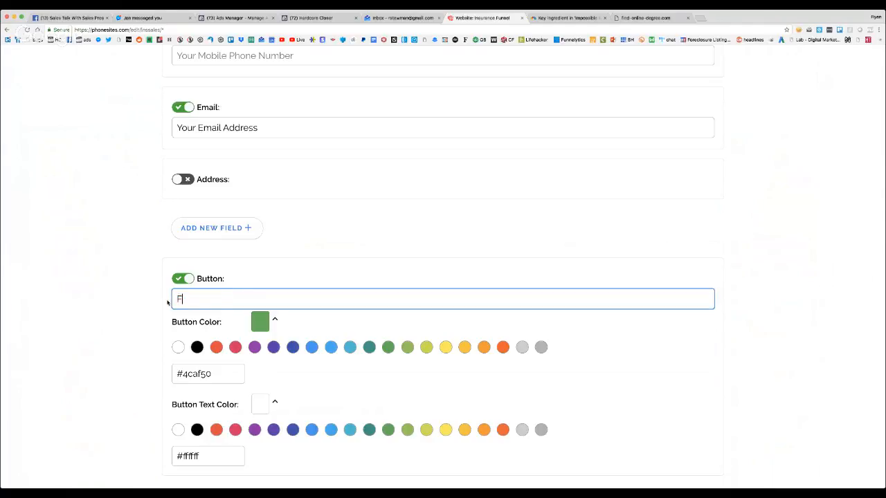
text(Find Out How Much Your Ca)
key(BackSpace)
key(BackSpace)
key(BackSpace)
key(BackSpace)
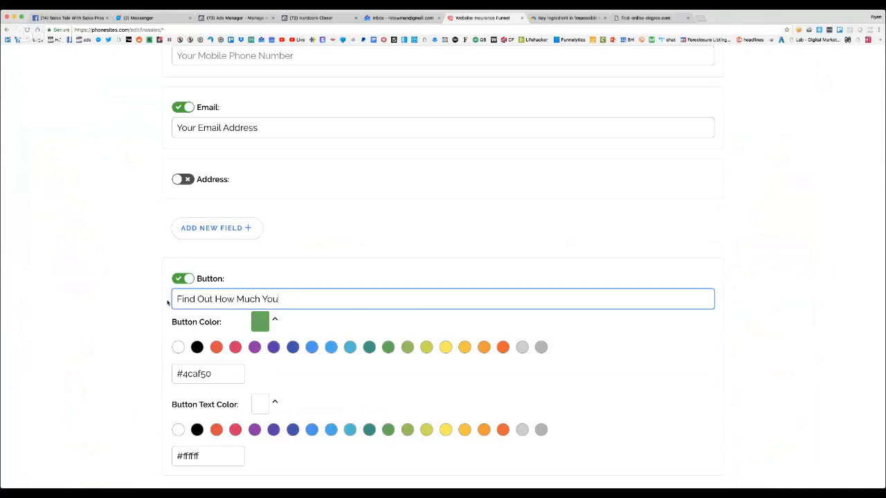
text(Can Save!!!)
Enter "wwww.disclaimer.com" as the disclaimer link
scroll(169, 302, down, 5)
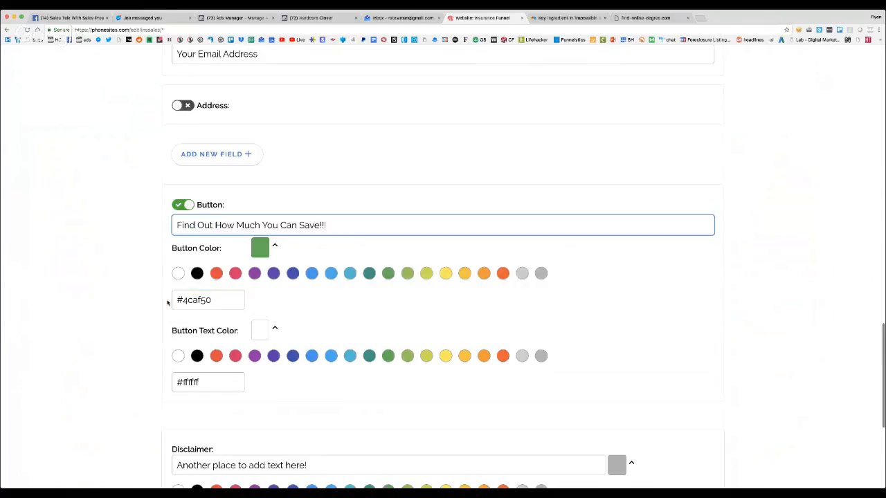
click(299, 322)
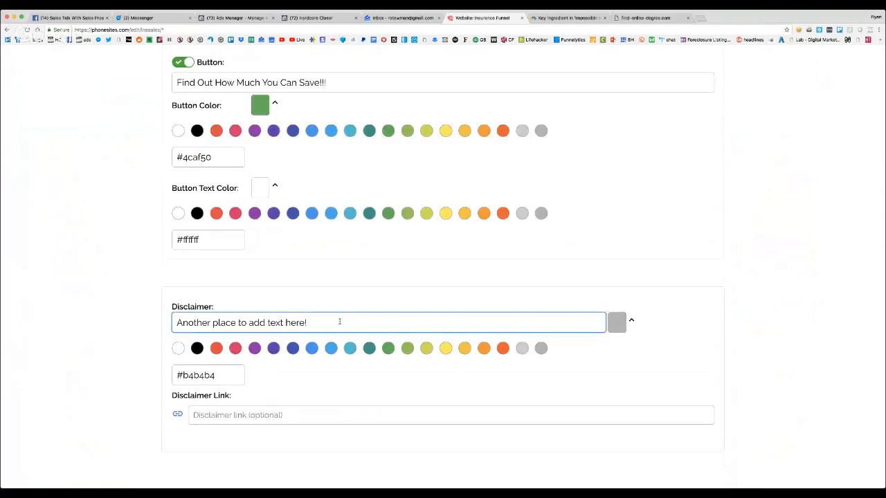
click(281, 414)
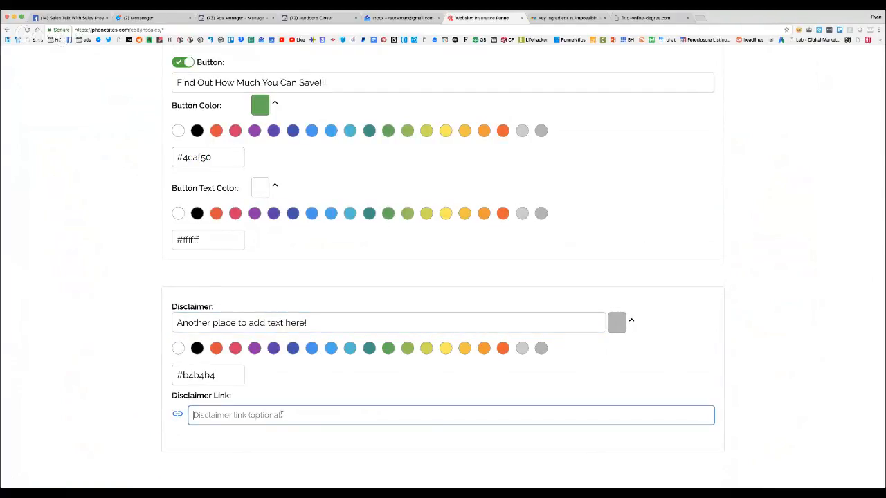
text(wwww)
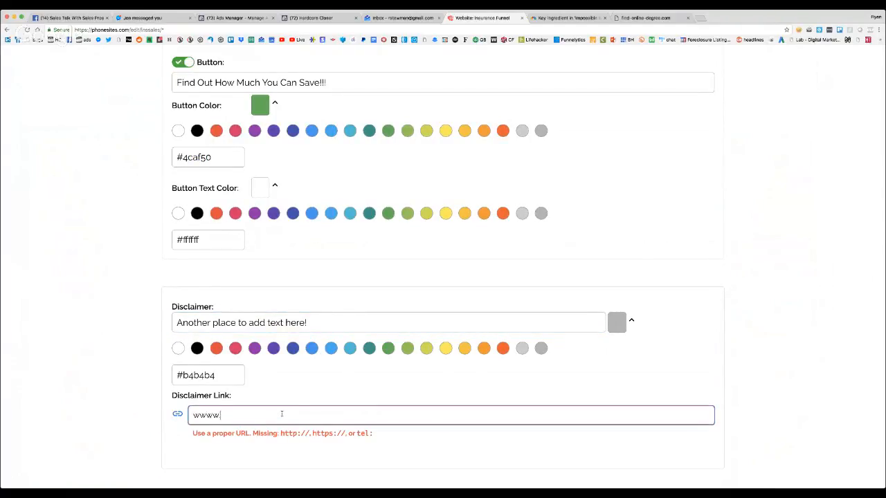
text(.discolaimer.com)
Replace the disclaimer text with "Met life is the number one leader in saving homeowners and auto owners on monthly insurance premiums"
click(293, 323)
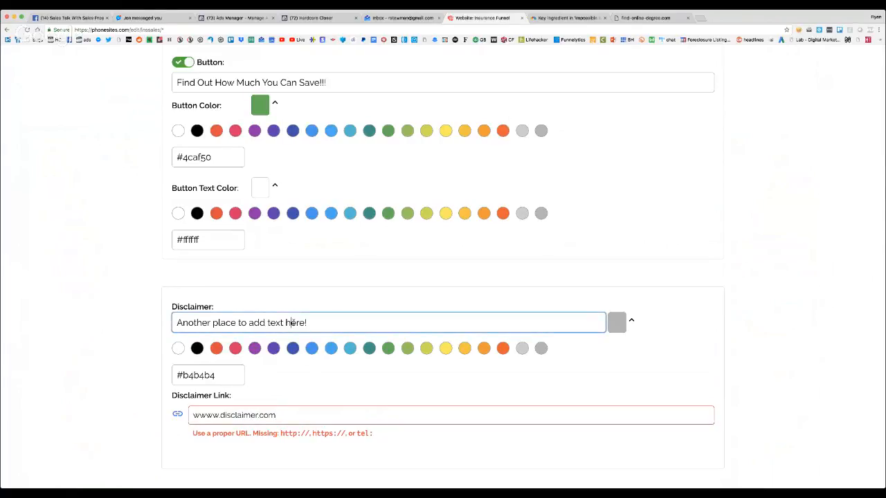
drag(323, 322, 176, 323)
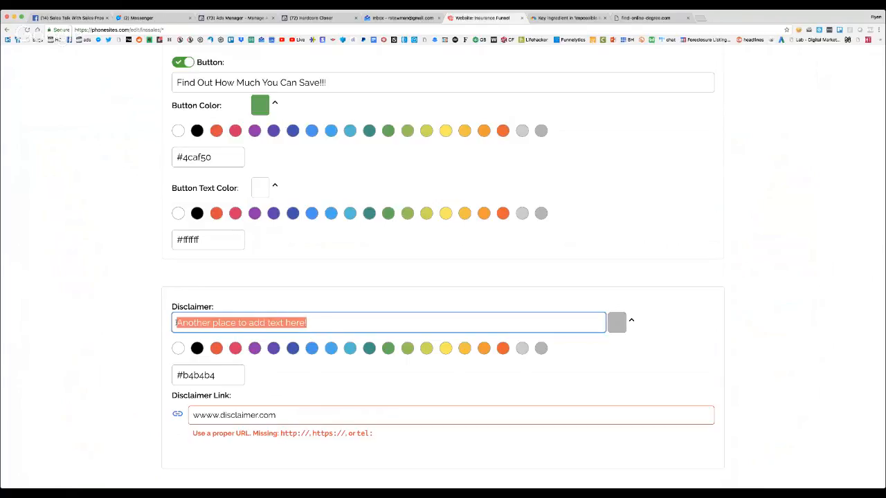
key(BackSpace)
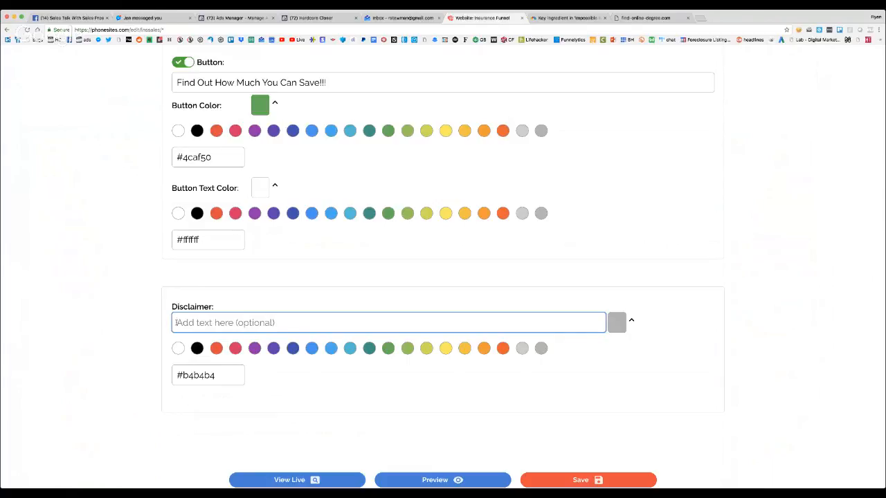
text(Met life is the)
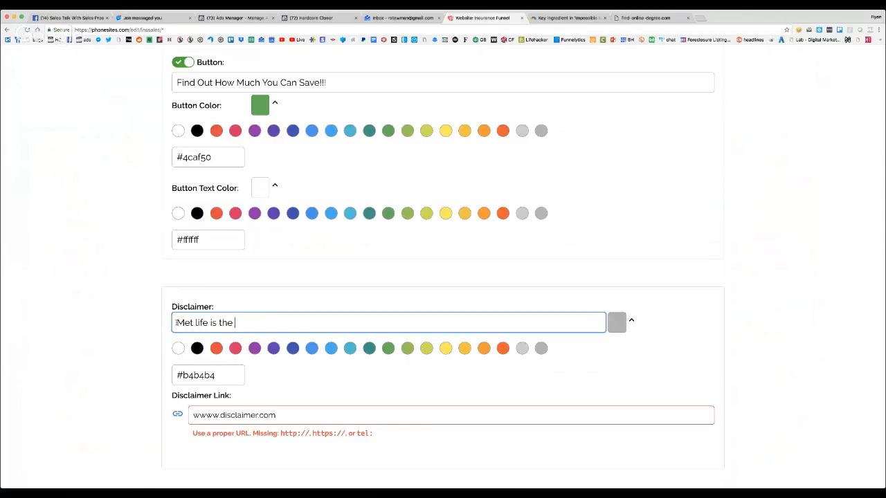
text( number one leader in saving)
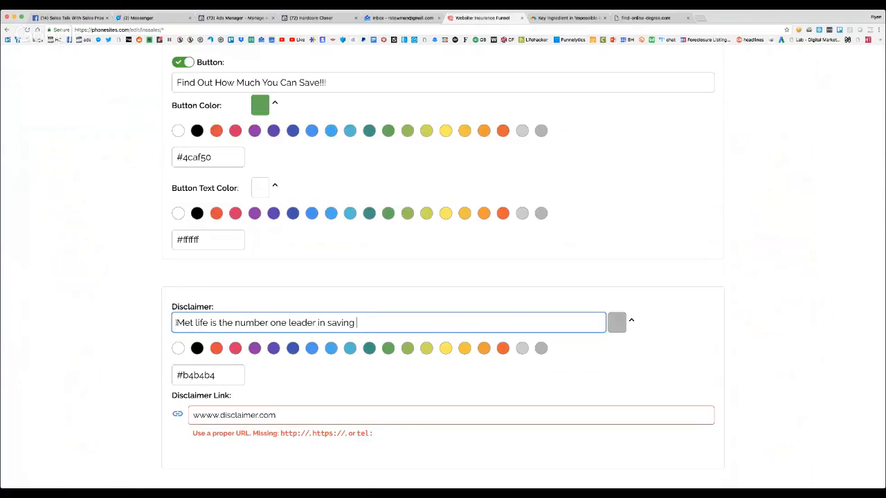
text( homeowners and auto )
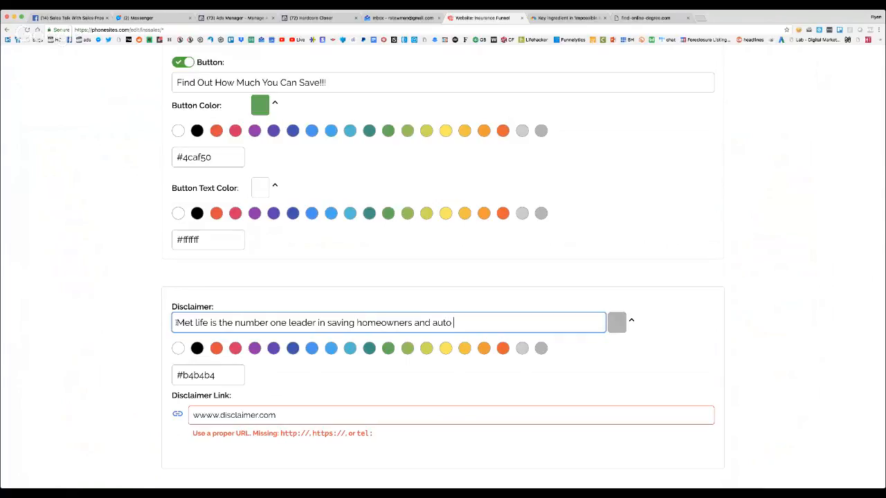
text(owners on monthly insurean)
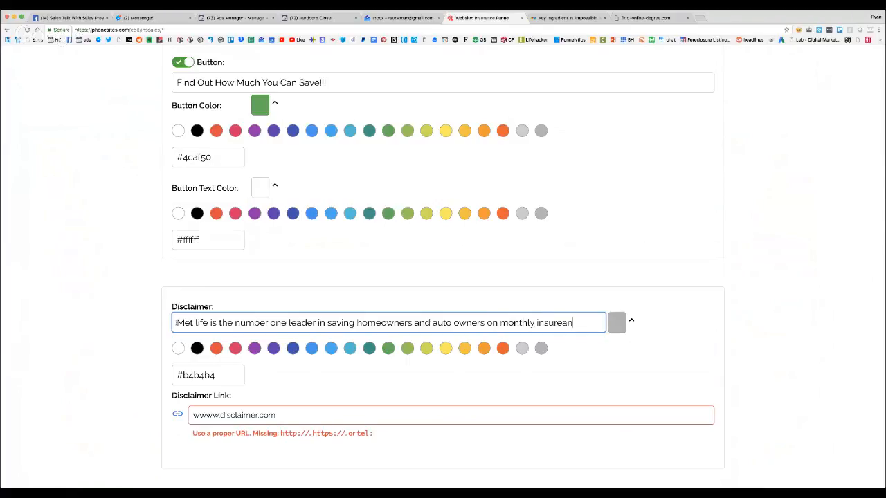
key(BackSpace)
key(BackSpace)
key(BackSpace)
text(ance pri)
key(BackSpace)
text(em)
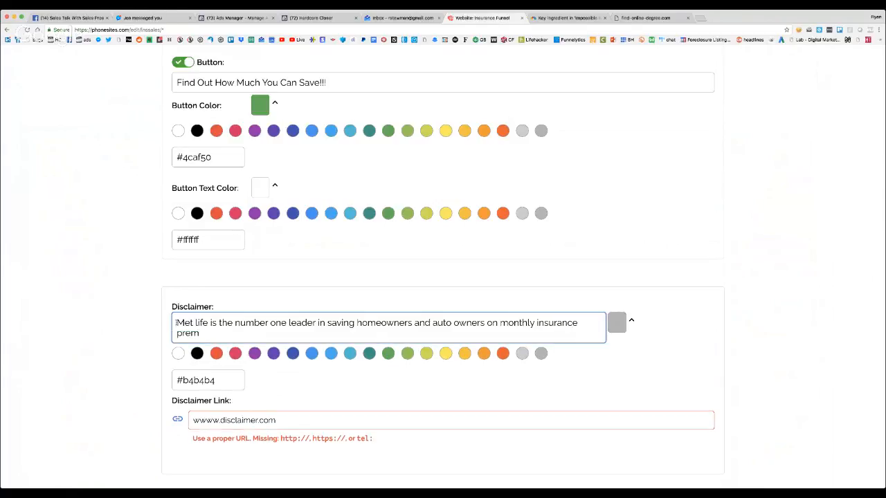
text(iums . We believe on)
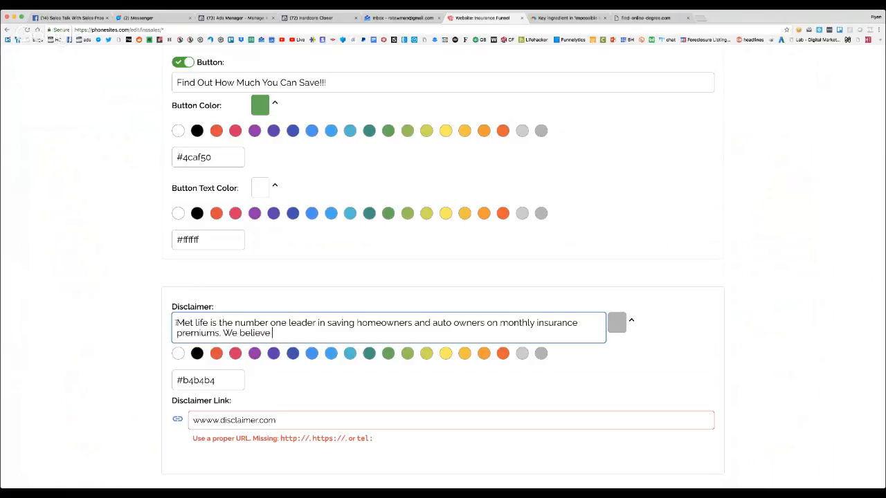
End the disclaimer's first sentence and continue with "We believe in our products and pricing so much that if we"
key(BackSpace)
text(in our p)
text(rid)
text(oducts and pr)
text(icing so mych)
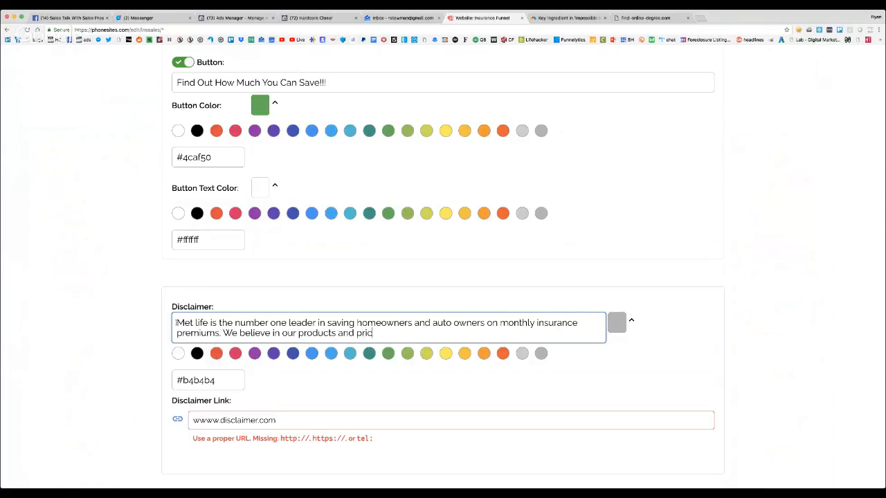
key(BackSpace)
key(BackSpace)
key(BackSpace)
text(uch that if we h)
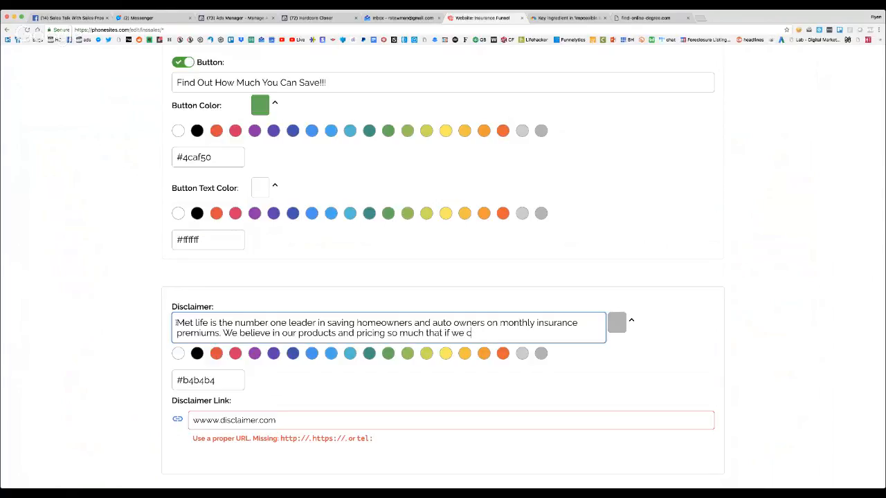
text(an't beat what you curr)
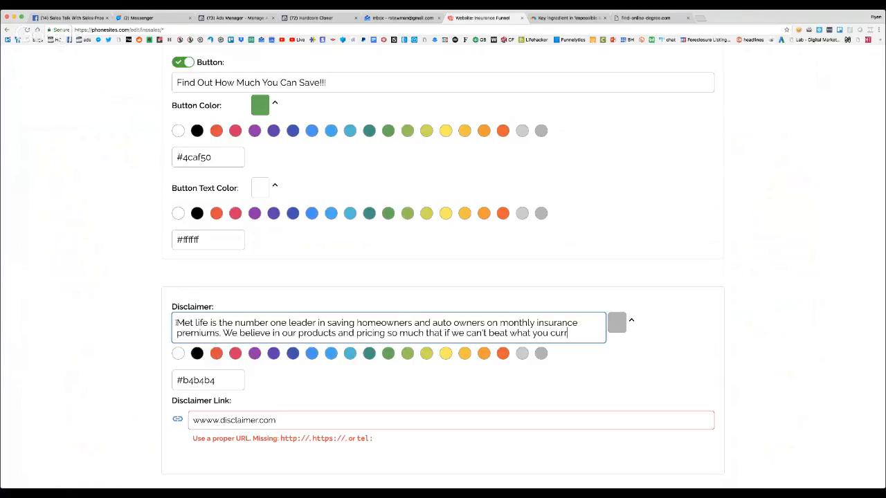
text(ently have )
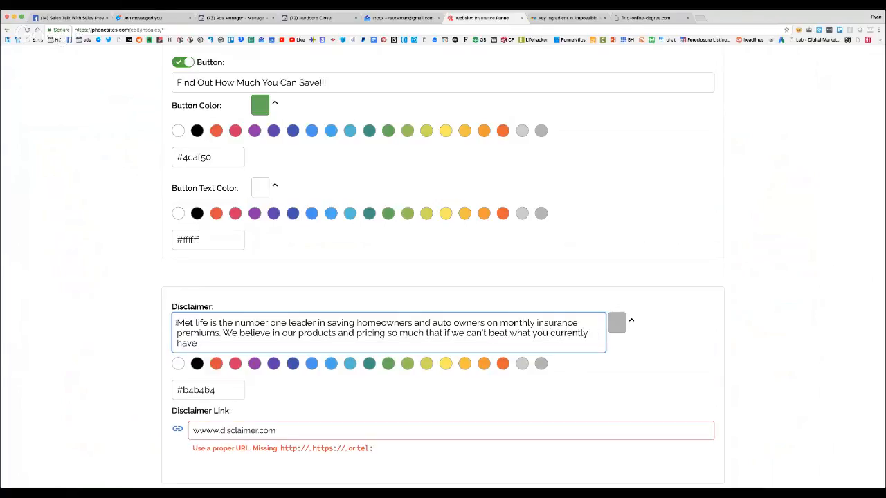
text(by at least 10% w)
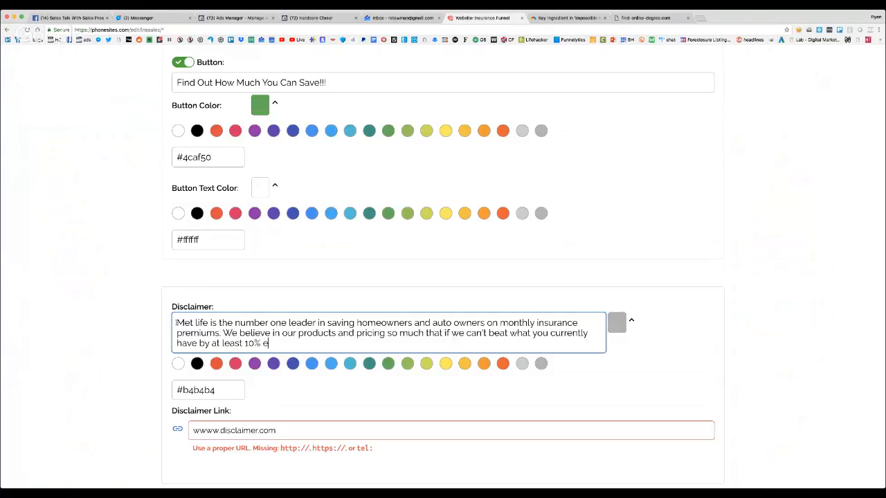
text(e will give you a $2)
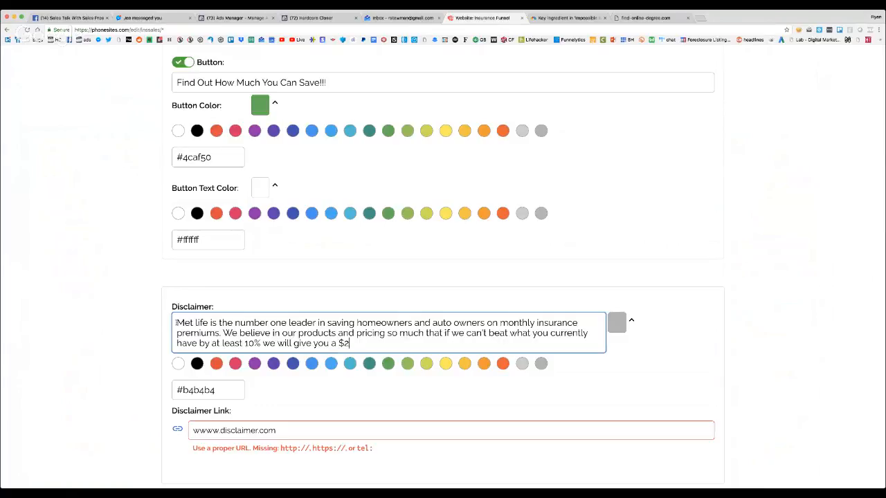
text(5 gift card.)
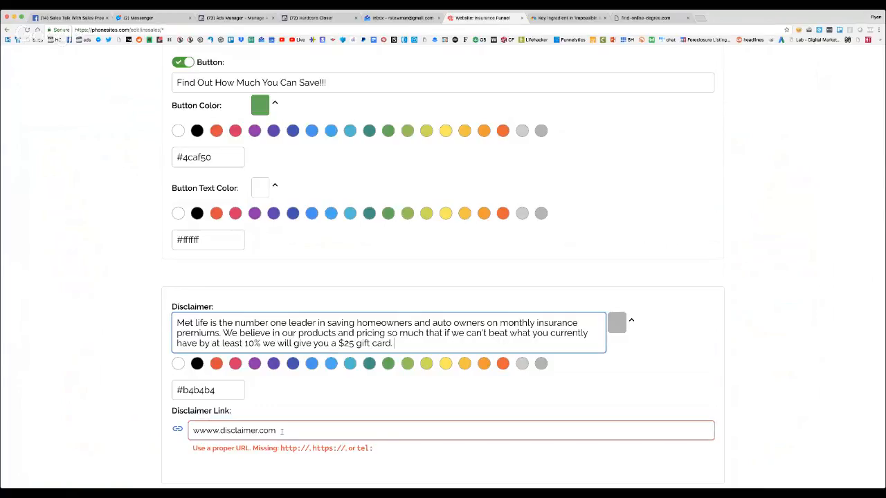
Add the line "<Click Here For Privacy Policy>" to the disclaimer, roughly centered and separated from the paragraph by blank lines
click(277, 429)
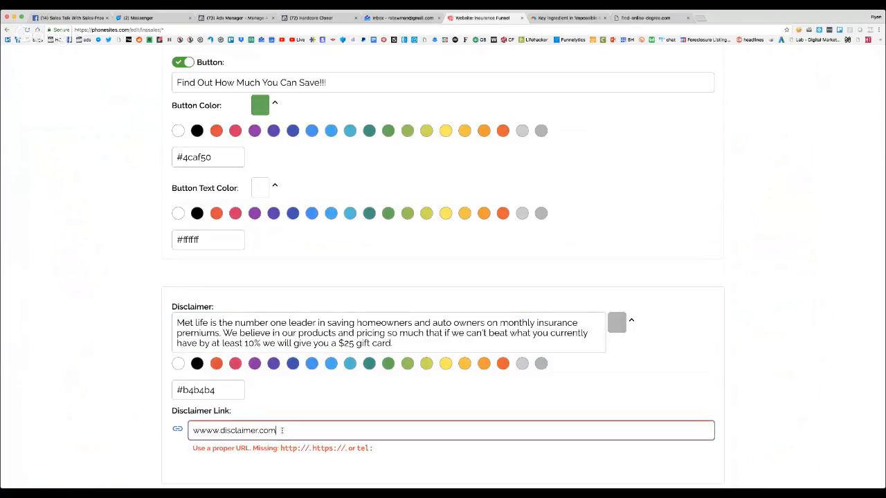
click(411, 347)
key(Return)
key(Return)
key(Return)
key(Return)
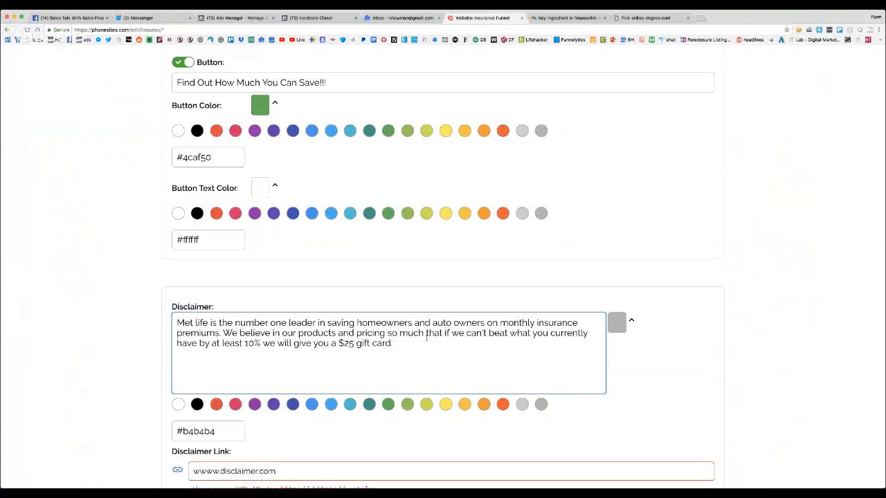
text(<Click Here For Privacy Po)
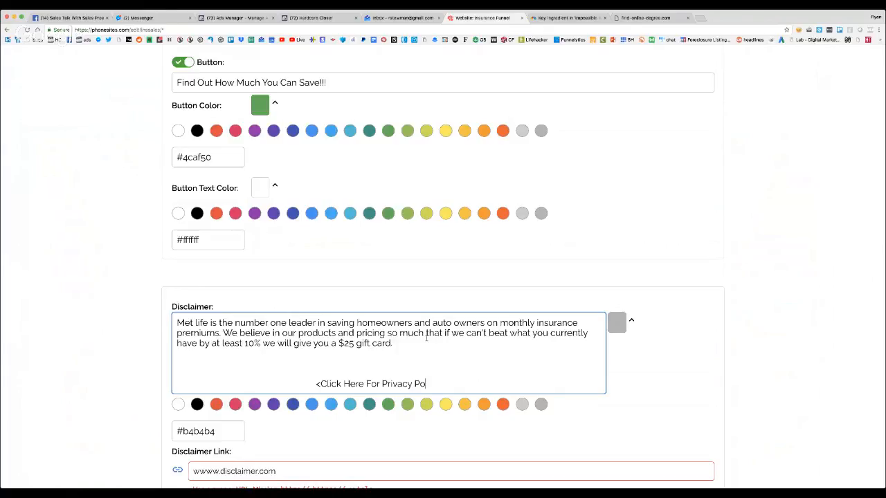
text(licy?)
key(BackSpace)
key(BackSpace)
key(BackSpace)
key(BackSpace)
key(BackSpace)
key(BackSpace)
key(BackSpace)
key(BackSpace)
key(BackSpace)
key(BackSpace)
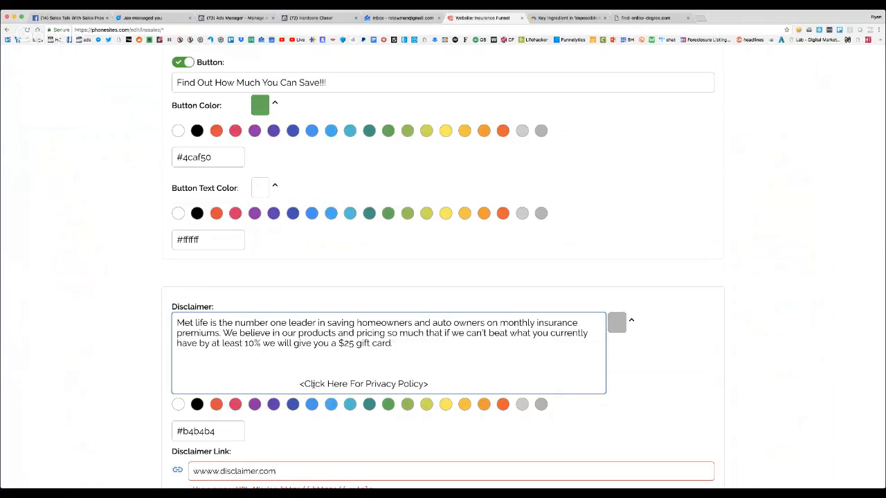
scroll(378, 374, down, 4)
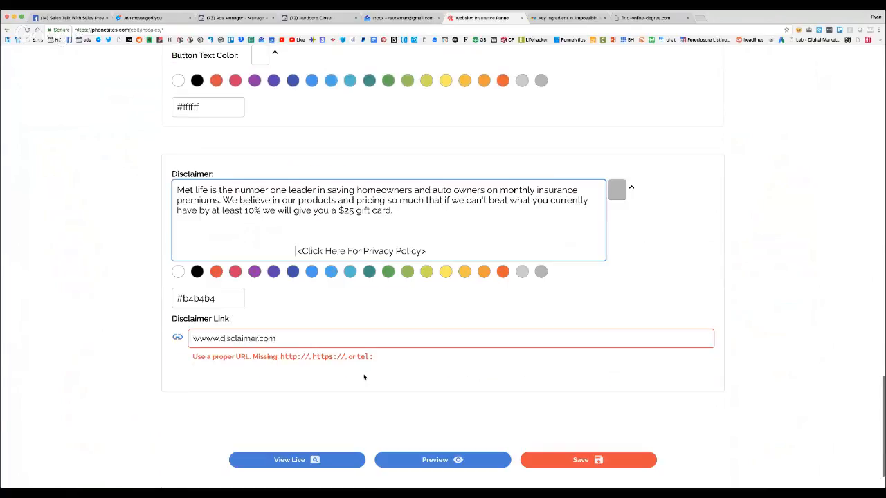
click(192, 338)
text(http:/)
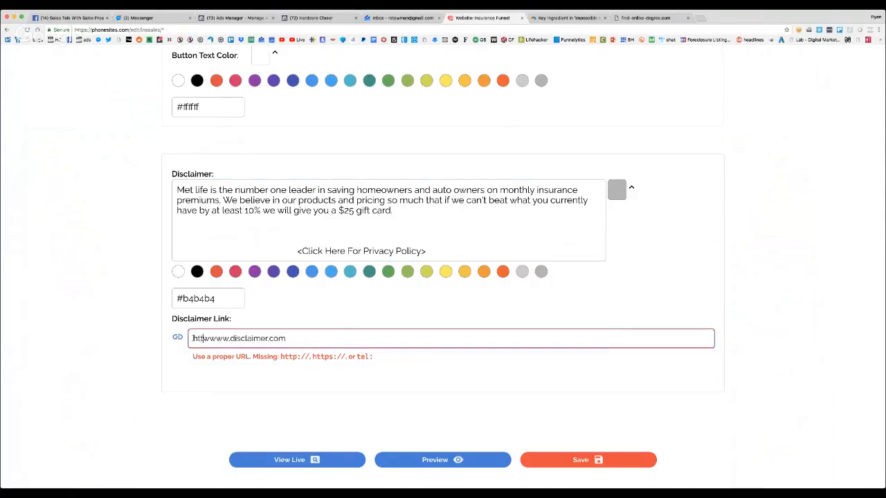
text(/)
click(233, 374)
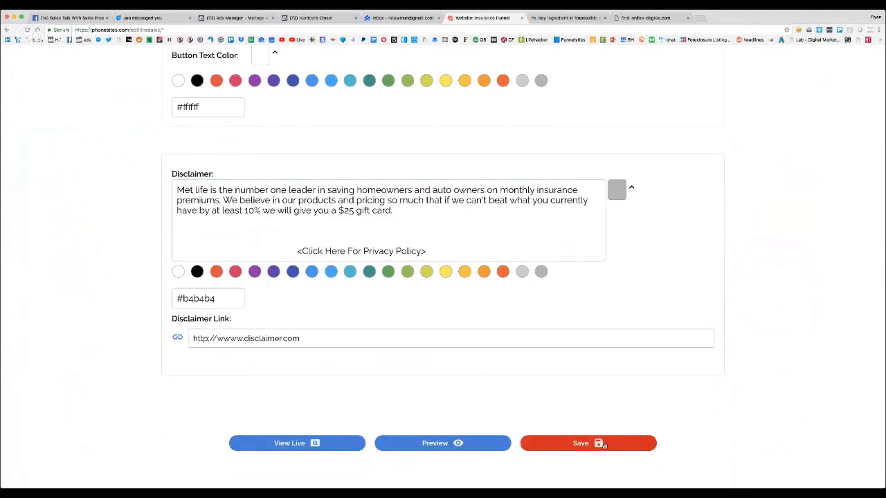
Save the homepage design and open the page's settings
click(599, 443)
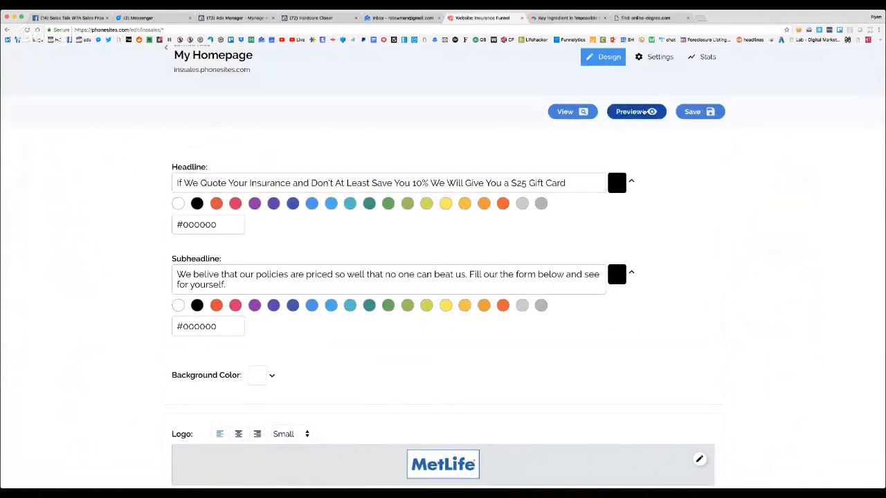
scroll(656, 104, up, 2)
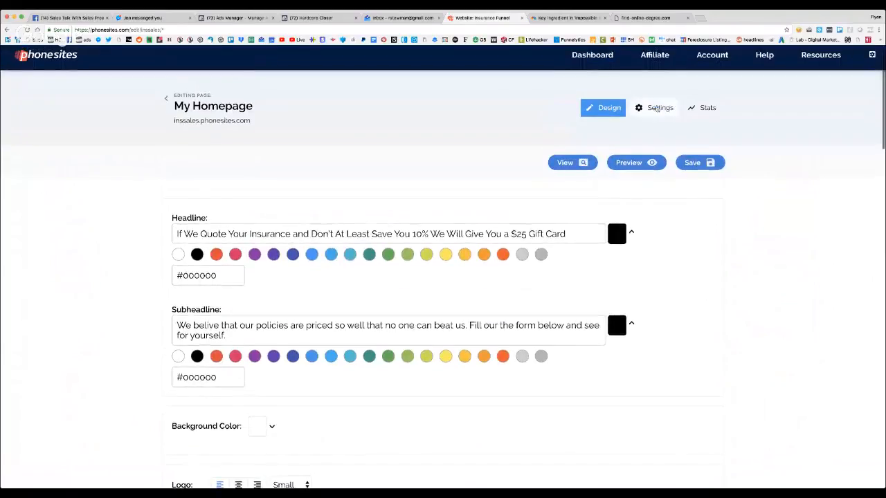
click(657, 109)
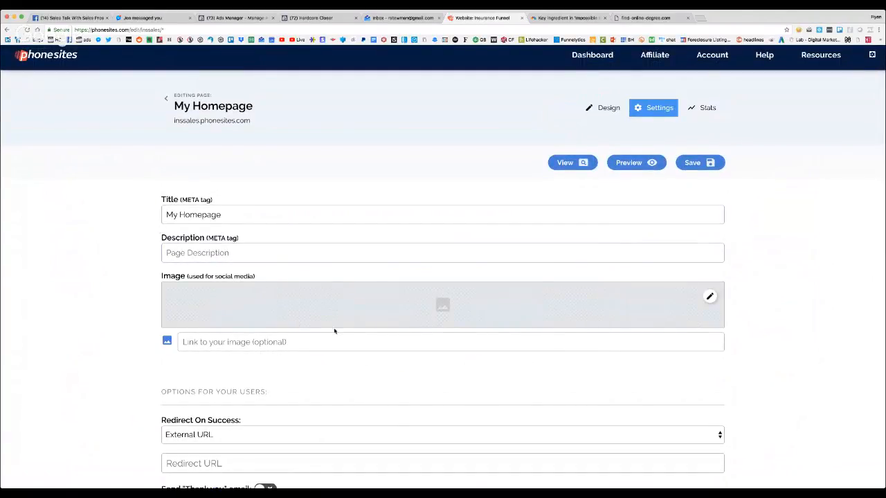
Replace the email notification address in the advanced settings with the lead recipient's e-mail
scroll(200, 325, down, 10)
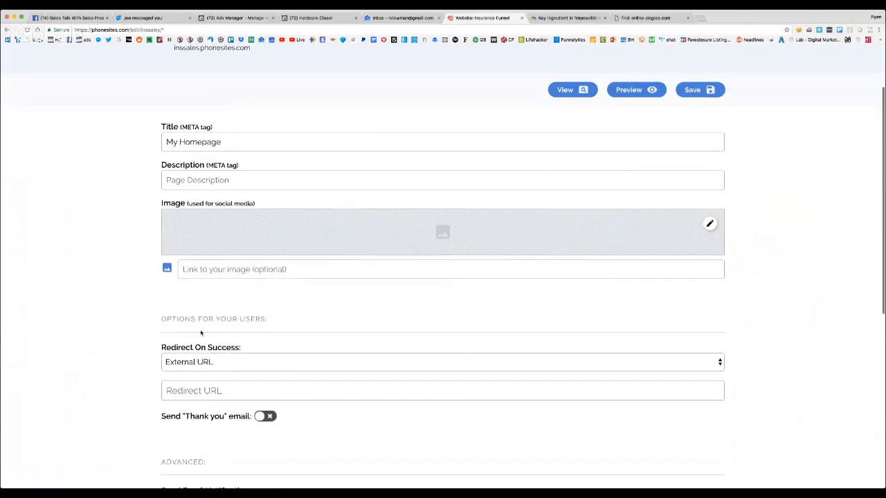
click(256, 253)
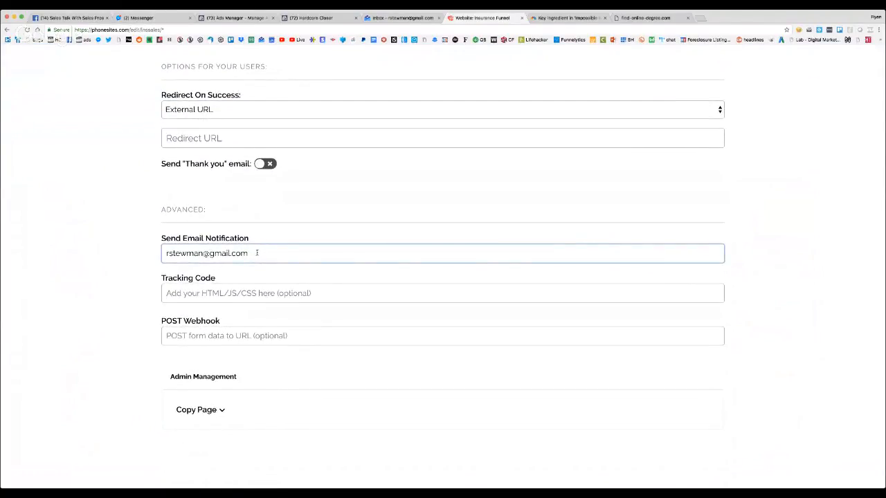
drag(256, 253, 152, 256)
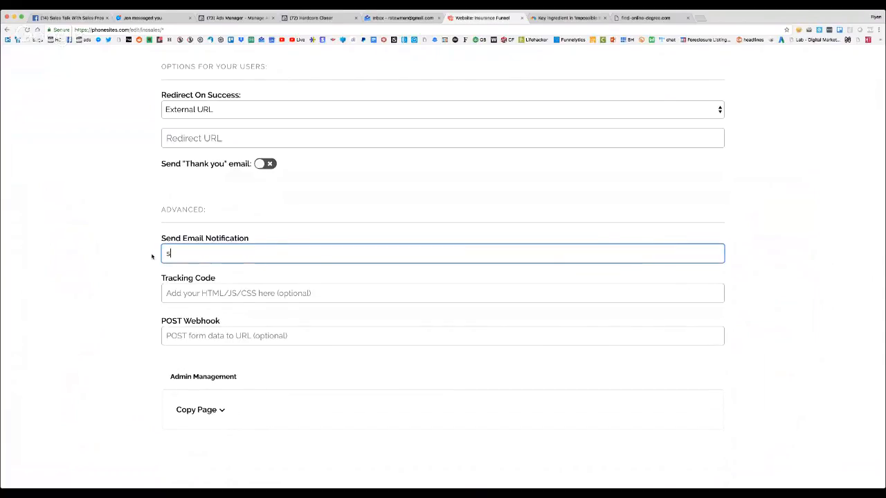
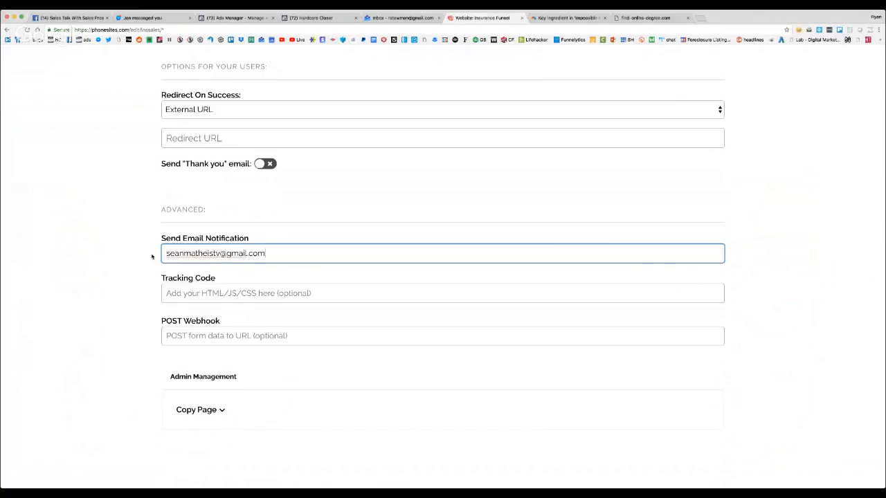
Review the tracking code, POST webhook and copy page options, and save the page settings
click(208, 296)
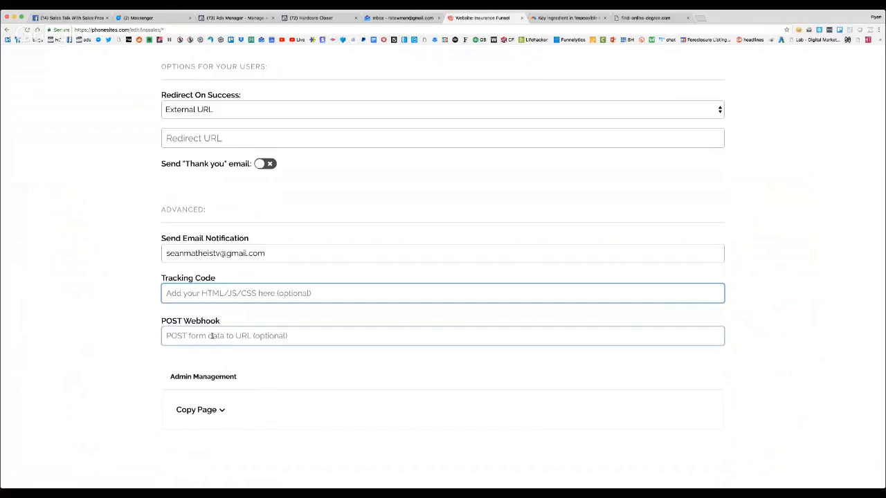
click(240, 335)
scroll(268, 340, down, 3)
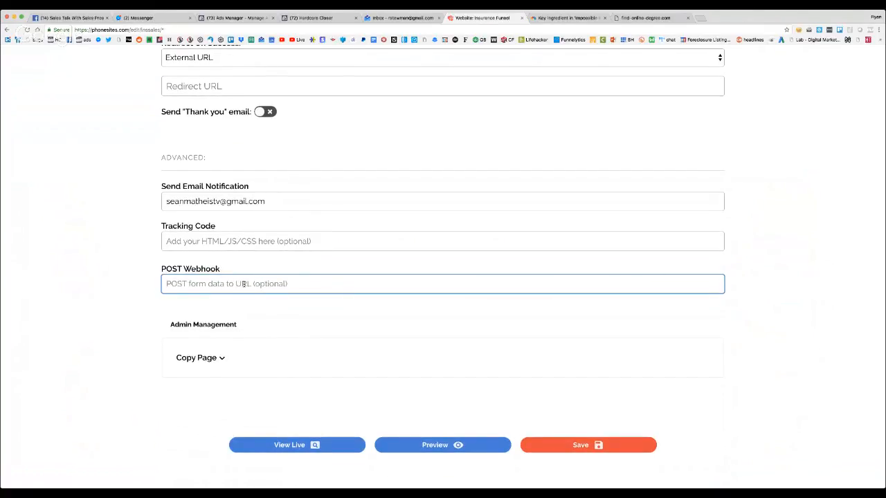
click(218, 361)
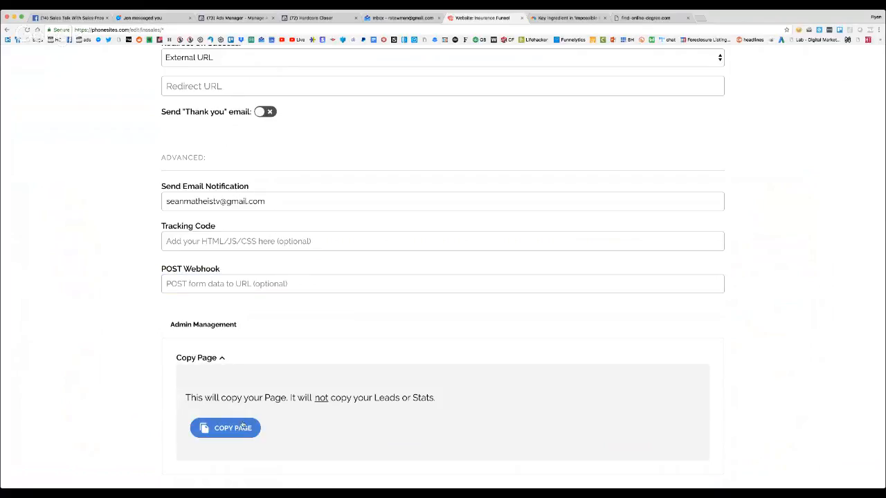
scroll(243, 421, down, 5)
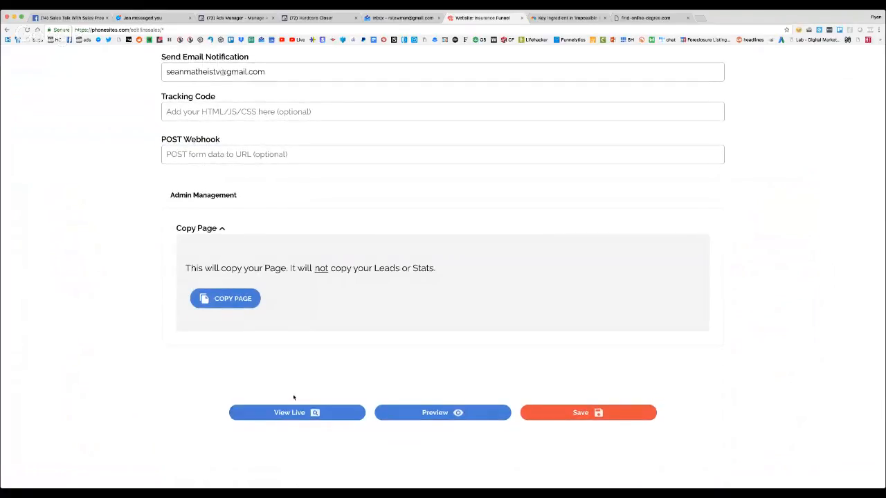
click(584, 417)
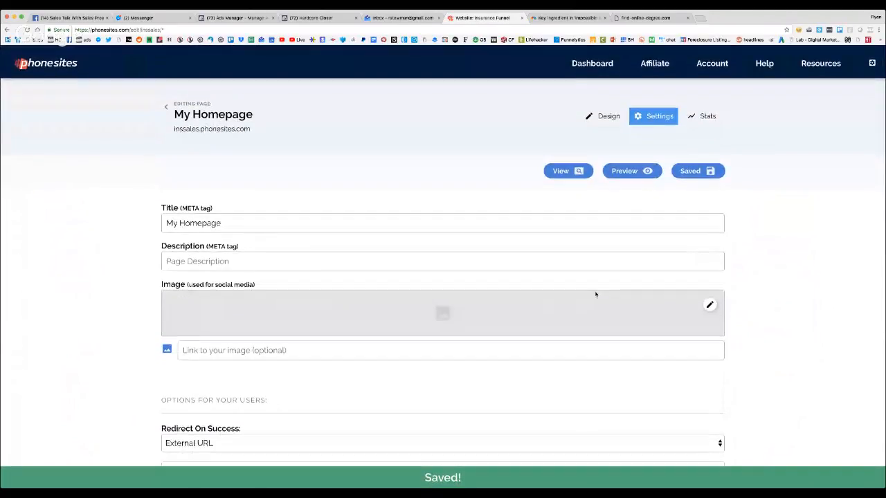
Check the homepage's stats, and examine the live page down to the disclaimer before returning to the editor
click(702, 117)
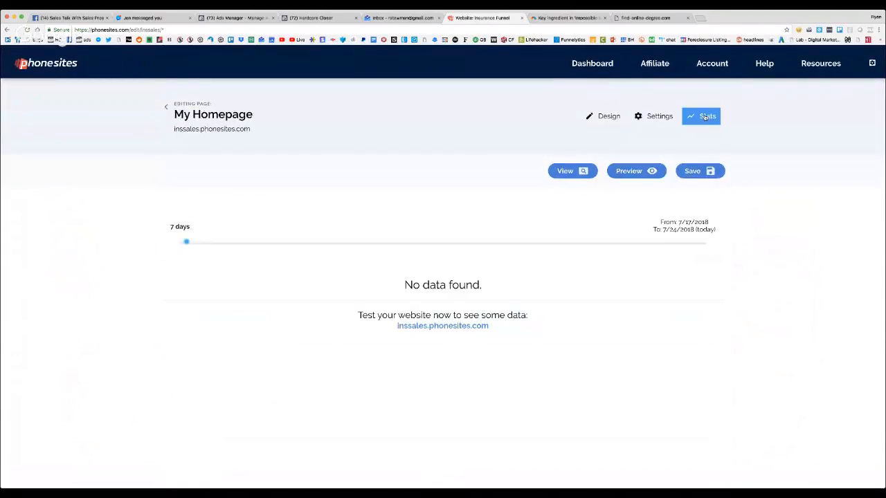
click(606, 119)
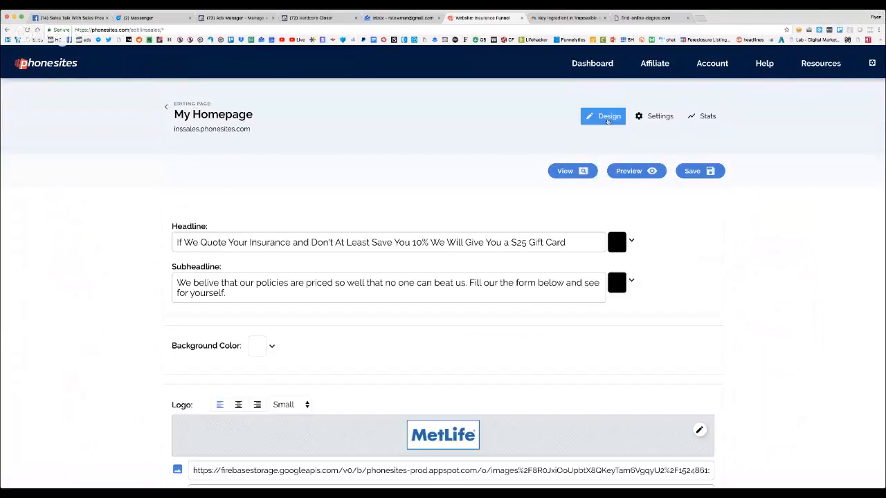
click(586, 171)
click(583, 20)
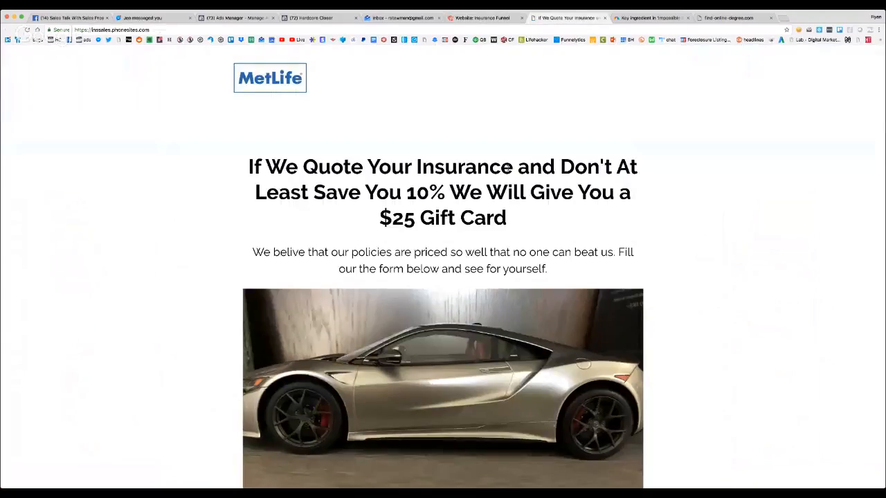
scroll(507, 167, down, 5)
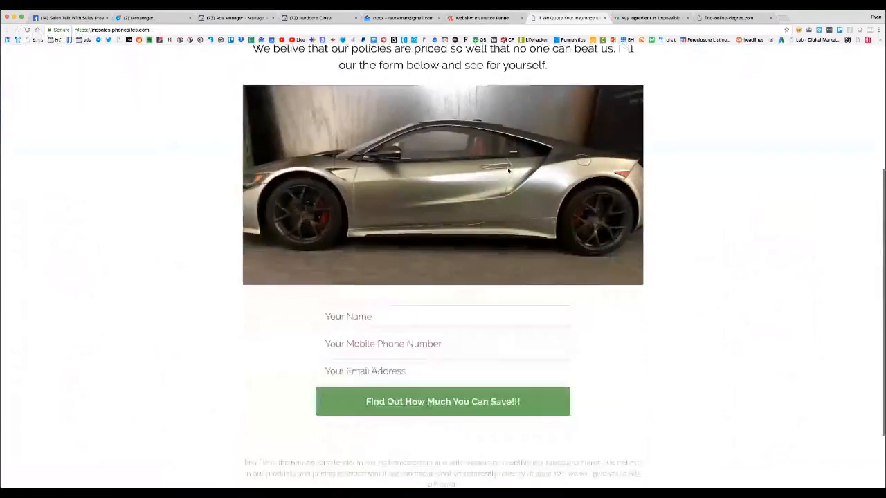
scroll(508, 170, up, 5)
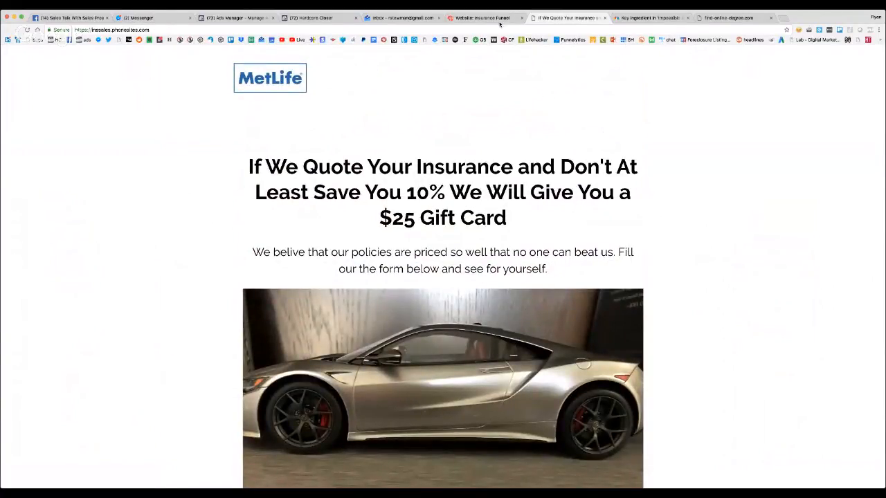
click(474, 18)
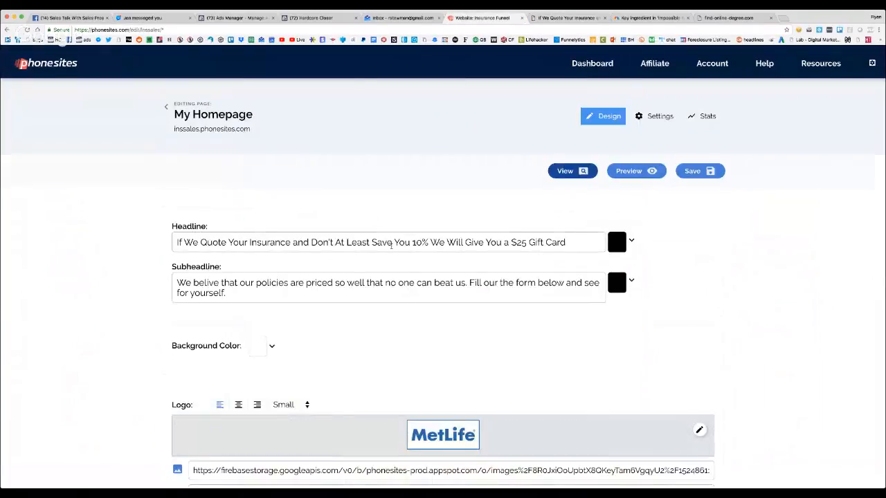
Review the homepage's subheadline text and save the page
click(300, 286)
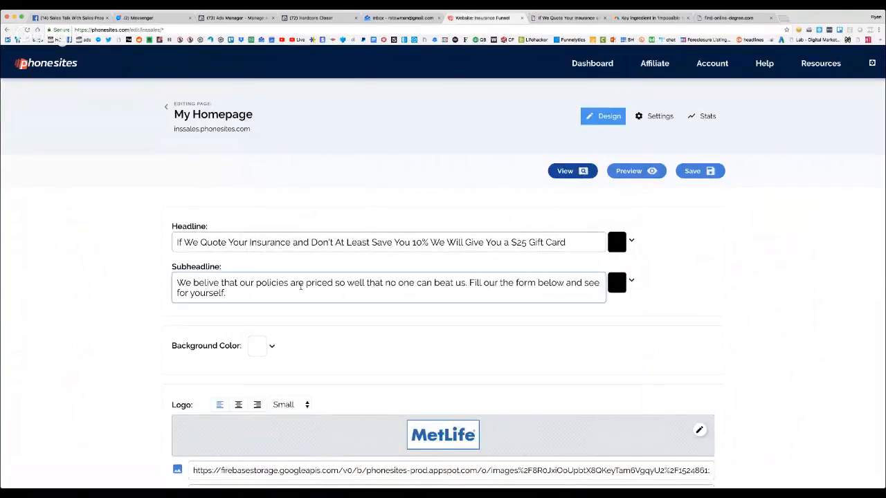
click(233, 296)
drag(233, 291, 175, 280)
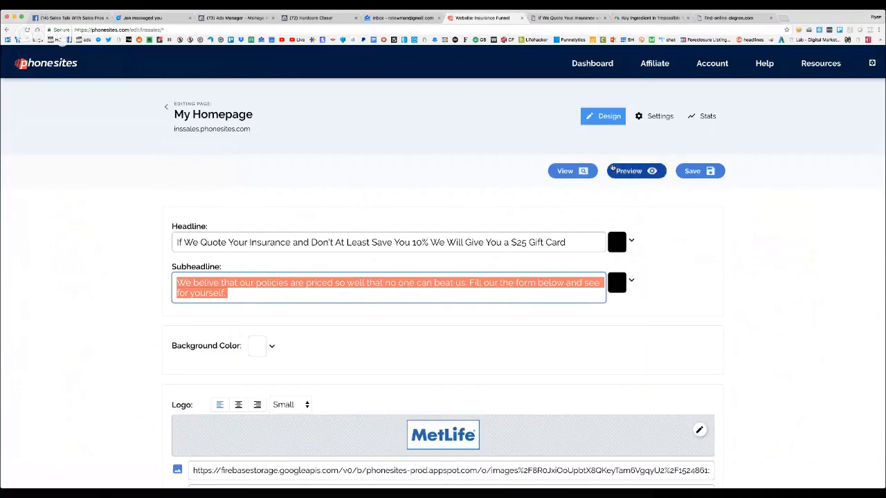
click(705, 170)
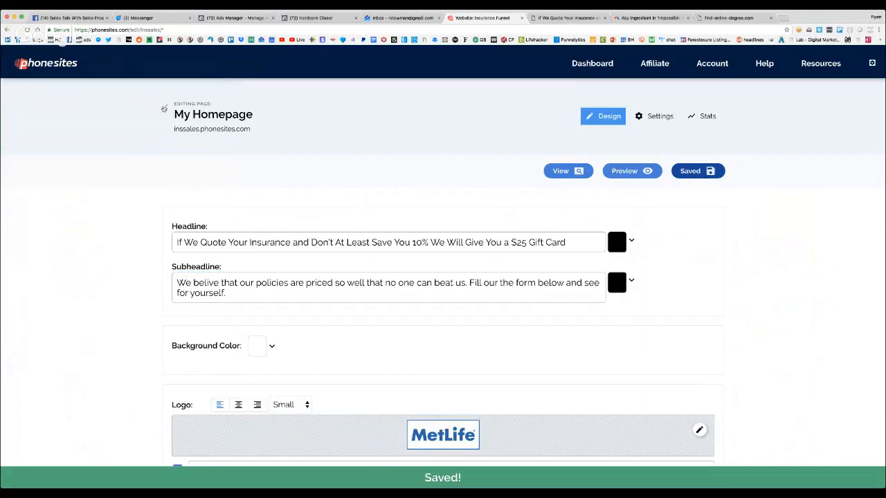
Add a new page to the Insurance Funnel website from the basic white Thank You Page template
click(166, 107)
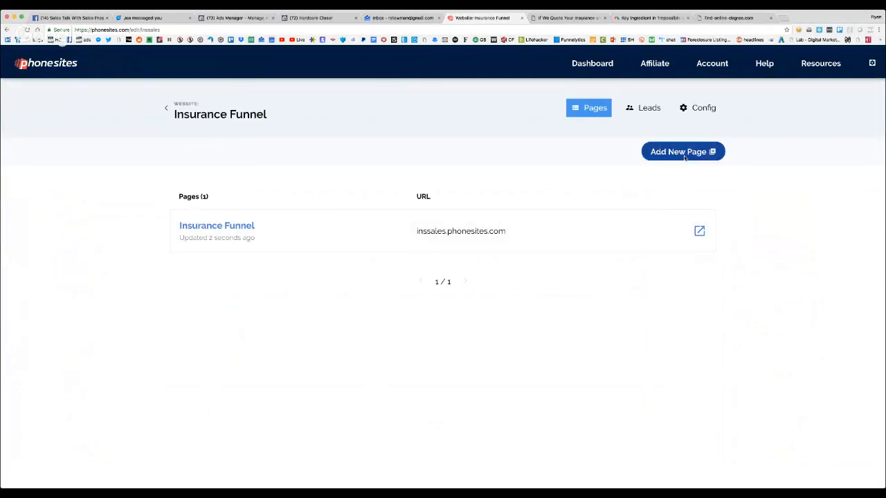
click(686, 158)
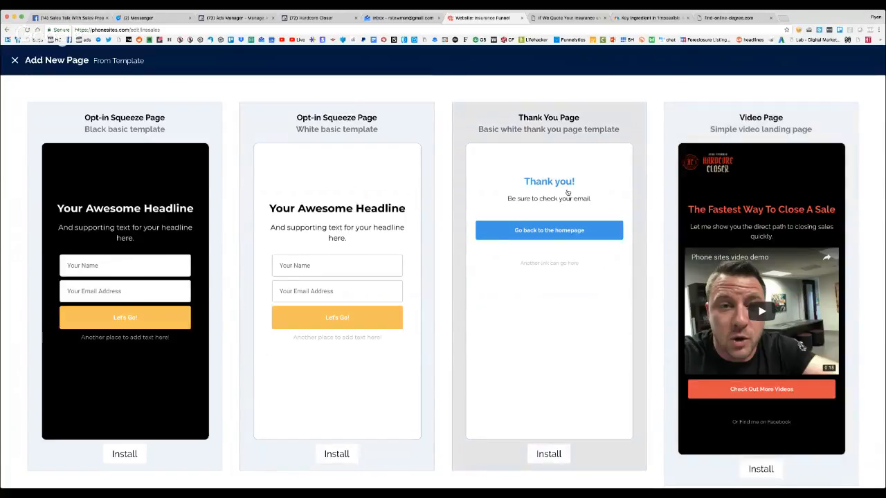
click(549, 454)
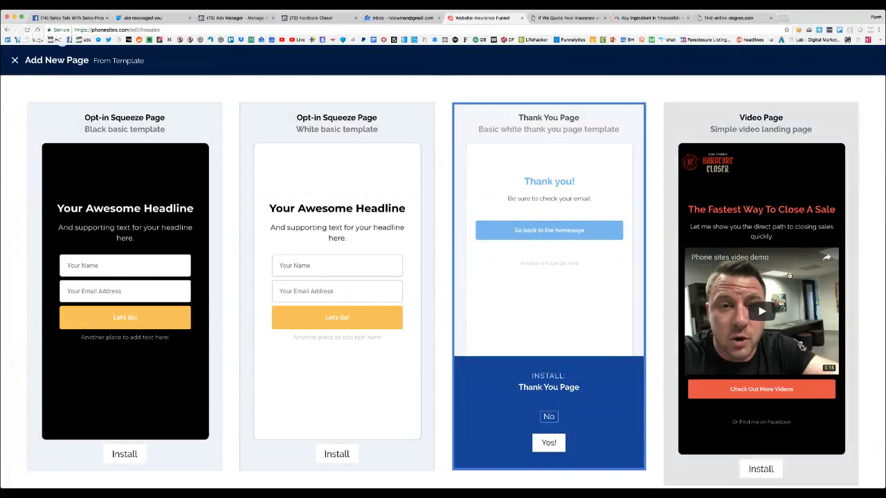
click(549, 444)
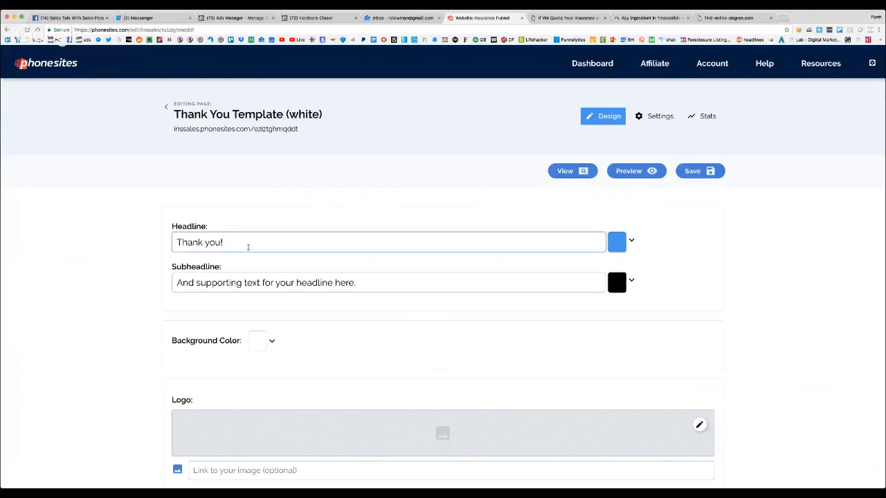
Replace the thank you page's headline with "Now Tell us A Little About Your Cars and Home"
triple_click(248, 247)
text(Now )
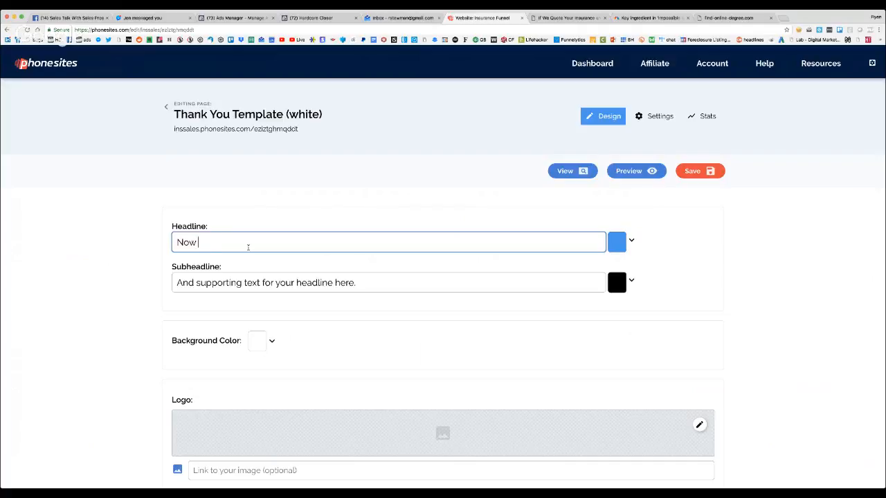
text(Tell us A Little About )
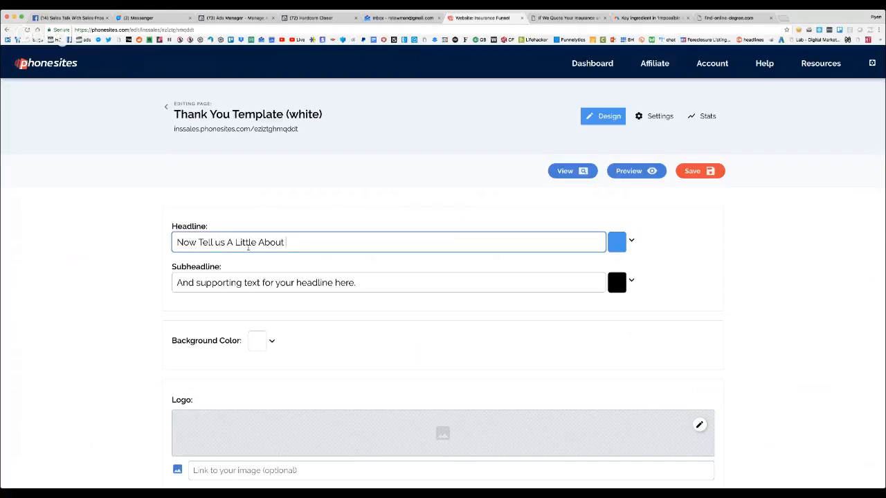
text(Your Cars and Home)
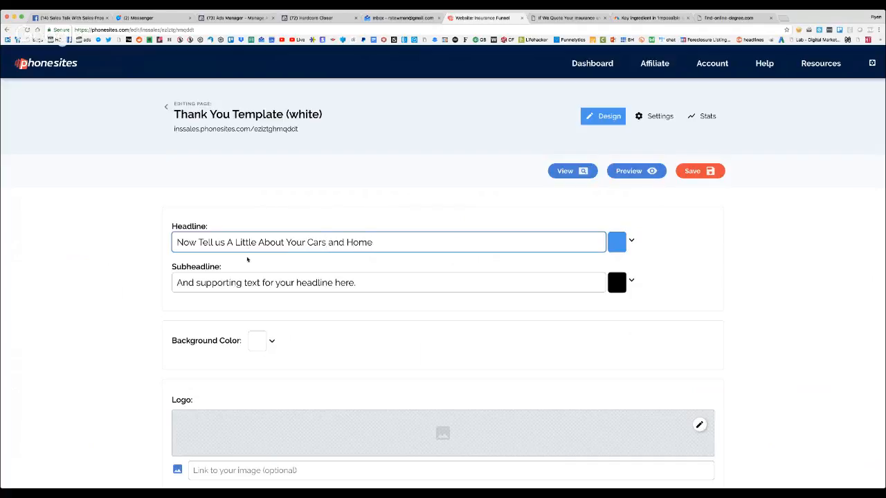
Replace the placeholder subheadline with a sentence beginning "In order to save you money, we"
click(251, 282)
text(WE /)
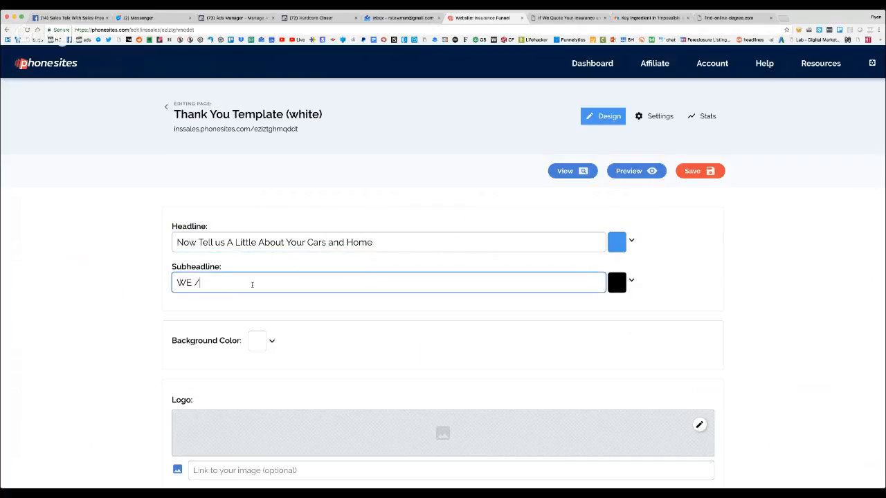
key(BackSpace)
key(BackSpace)
text(e Need)
key(BackSpace)
key(BackSpace)
key(BackSpace)
key(BackSpace)
text(n)
key(BackSpace)
key(BackSpace)
key(BackSpace)
key(BackSpace)
text(In order to be)
key(BackSpace)
key(BackSpace)
text(save you money, we need to know wh)
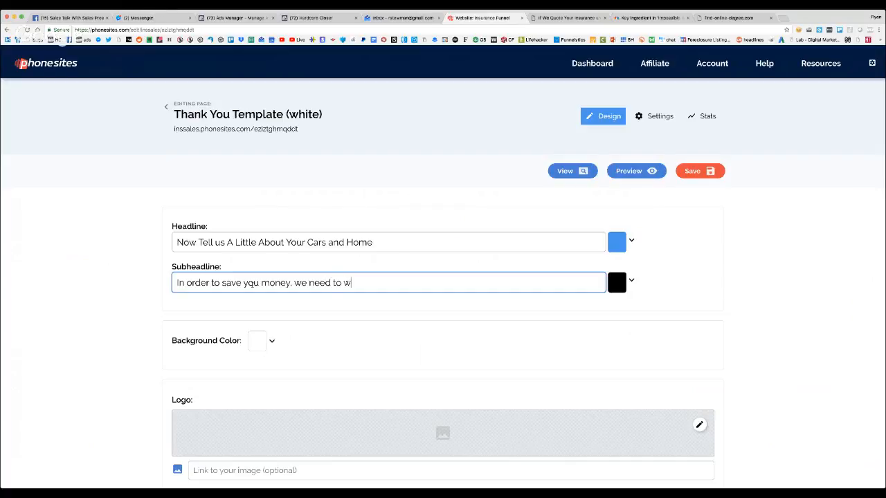
text(at you own and h)
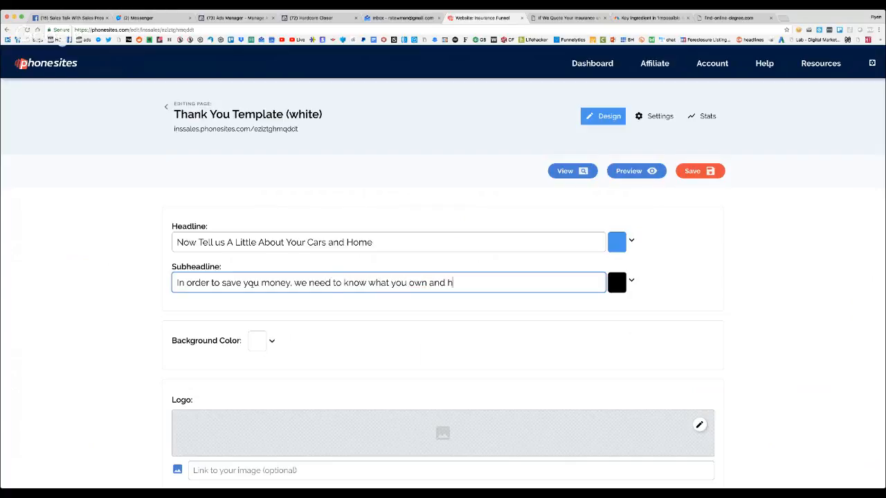
text(ow much your monthly premiu)
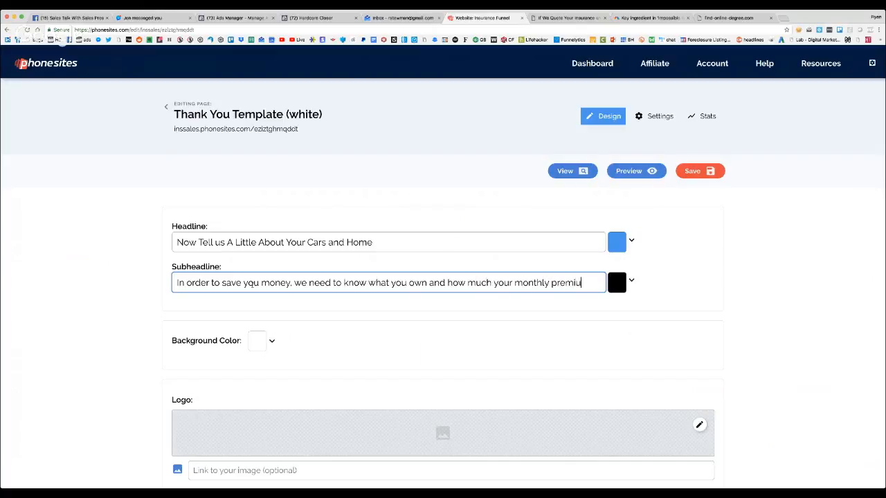
text(ms c)
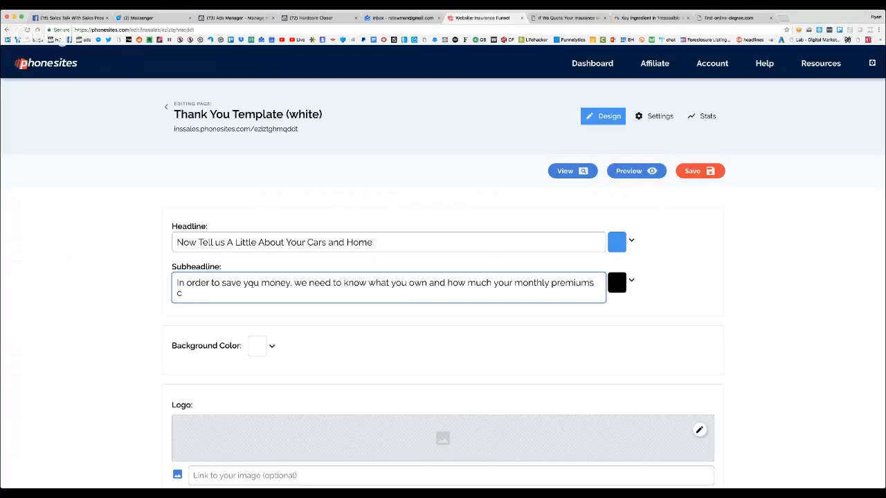
text(ruurrently are.)
Finish the subheadline with "need to know what you own and how much your monthly premiums currently are."
scroll(249, 285, down, 5)
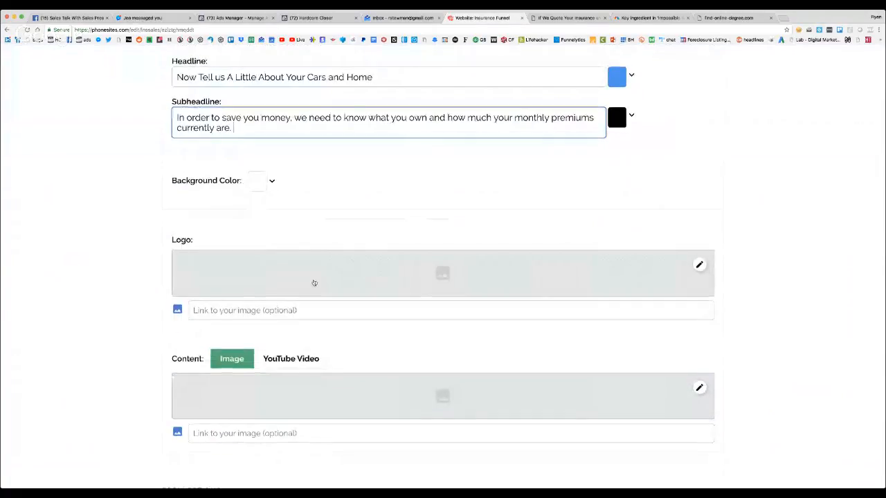
Add the previously uploaded MetLife image as the thank you page's logo
click(313, 283)
scroll(363, 233, down, 10)
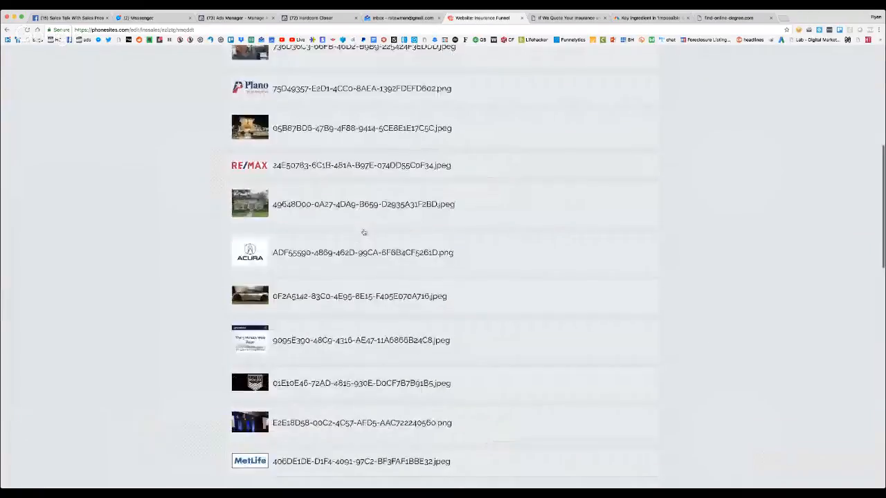
scroll(364, 233, down, 5)
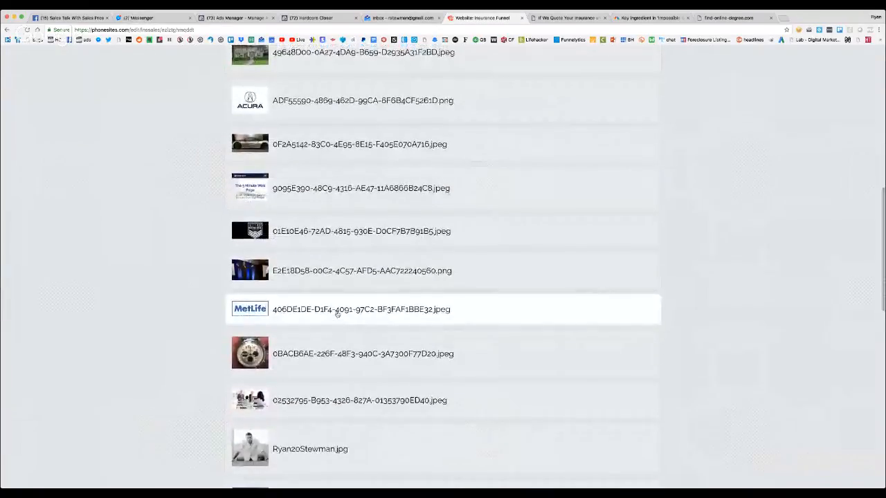
click(337, 313)
click(49, 111)
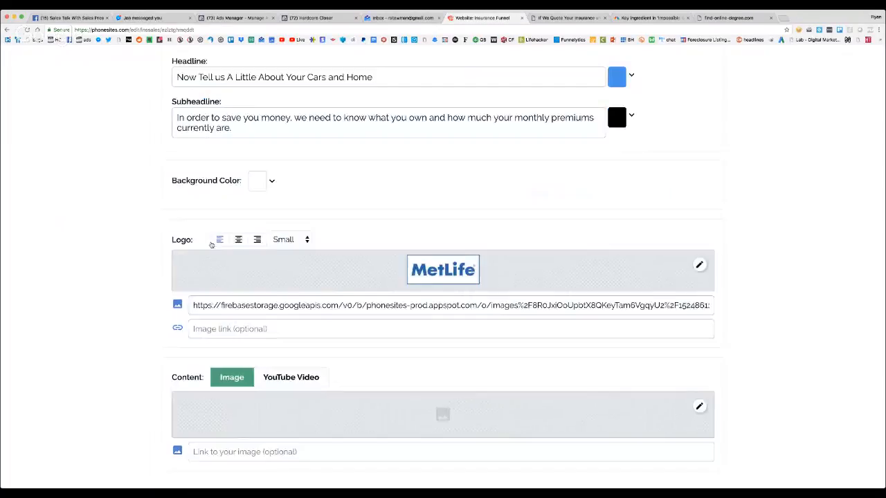
Add a custom field to the page's form and try to rename it, undoing the name edit
scroll(211, 244, down, 5)
scroll(211, 245, down, 1)
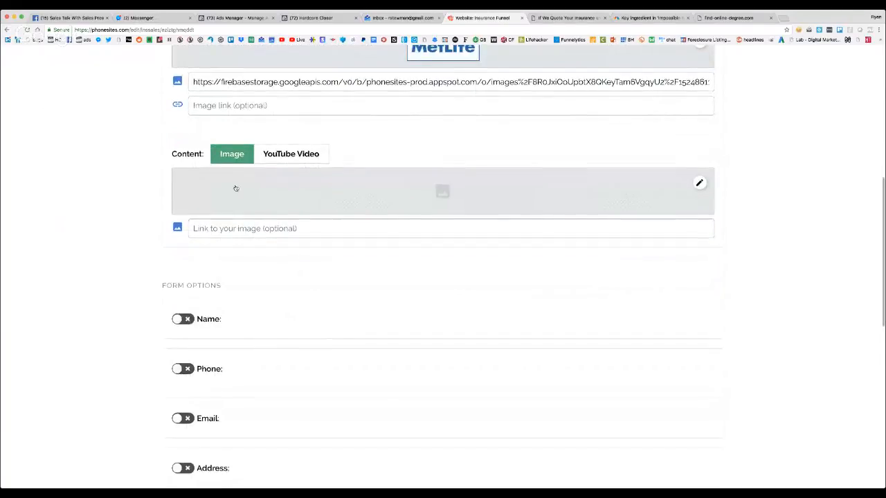
scroll(200, 316, down, 3)
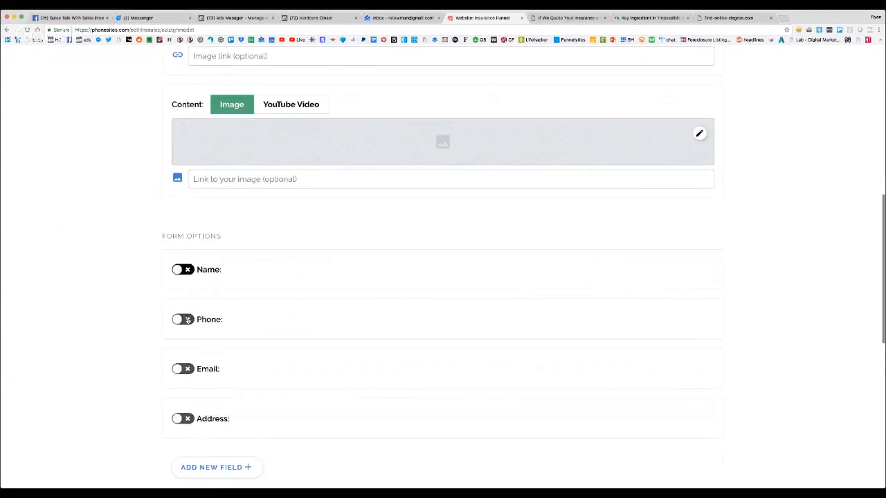
scroll(225, 315, down, 3)
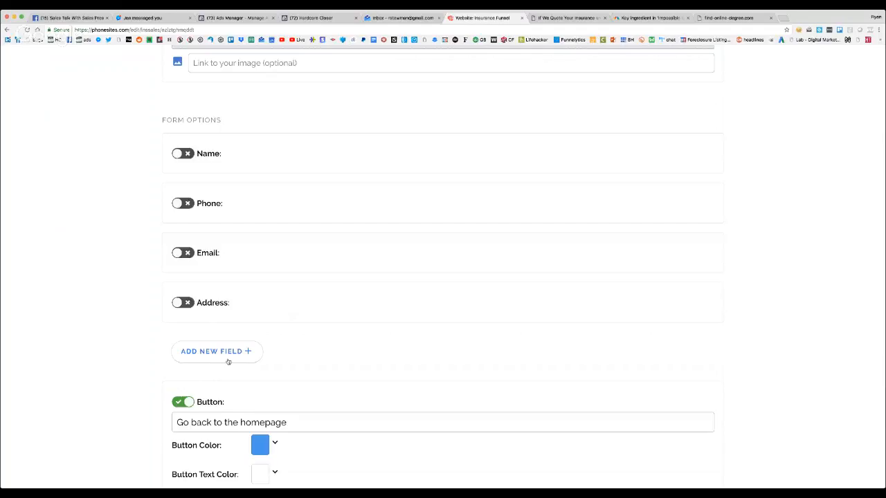
click(228, 361)
click(456, 361)
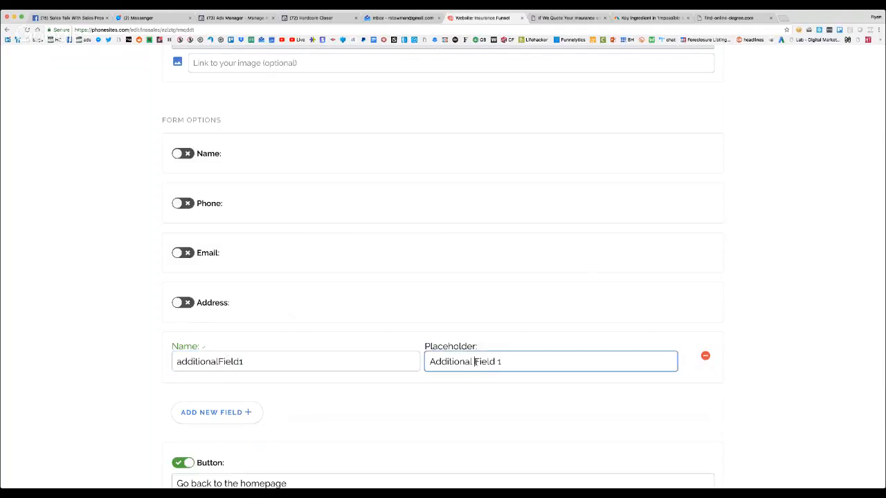
drag(246, 361, 167, 361)
text(WhatTyp)
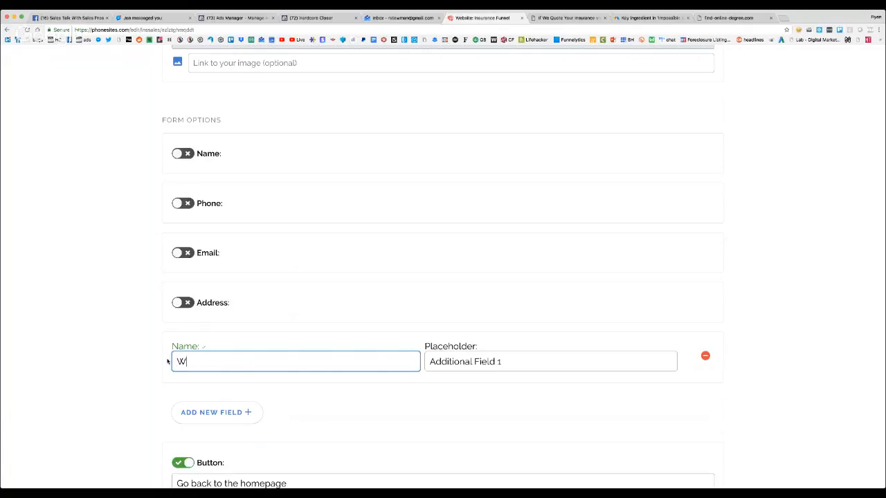
key(BackSpace)
key(BackSpace)
key(BackSpace)
text(Ty)
key(BackSpace)
key(BackSpace)
key(BackSpace)
key(super+z)
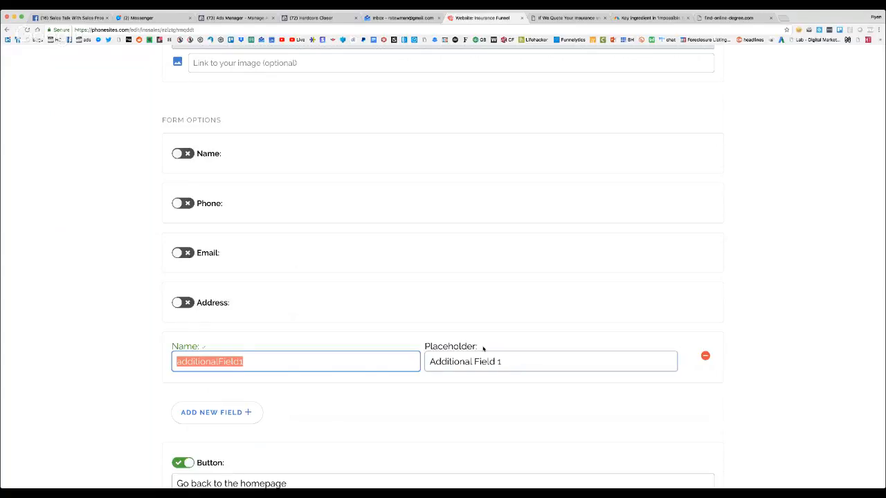
Try the placeholder "What Make and Model Vehicle Do You Own?" on the custom form field, and remove the field
key(Tab)
text(What )
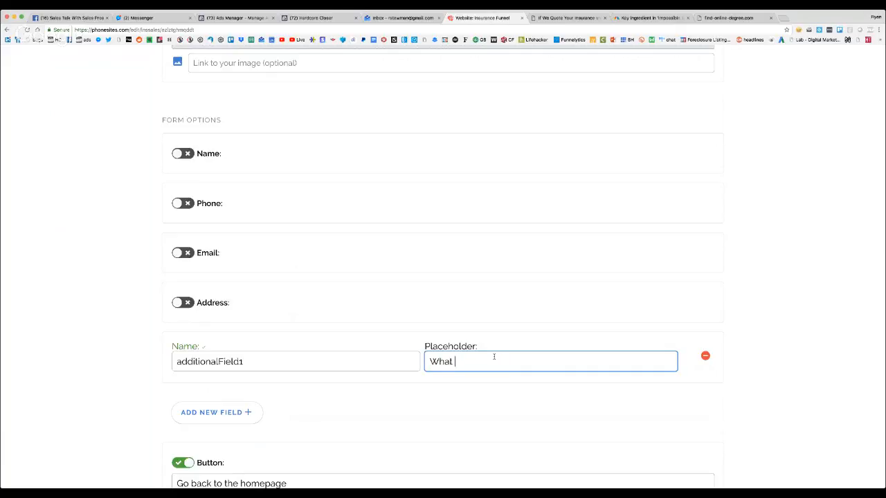
text(Make and Model Vehicle Do You)
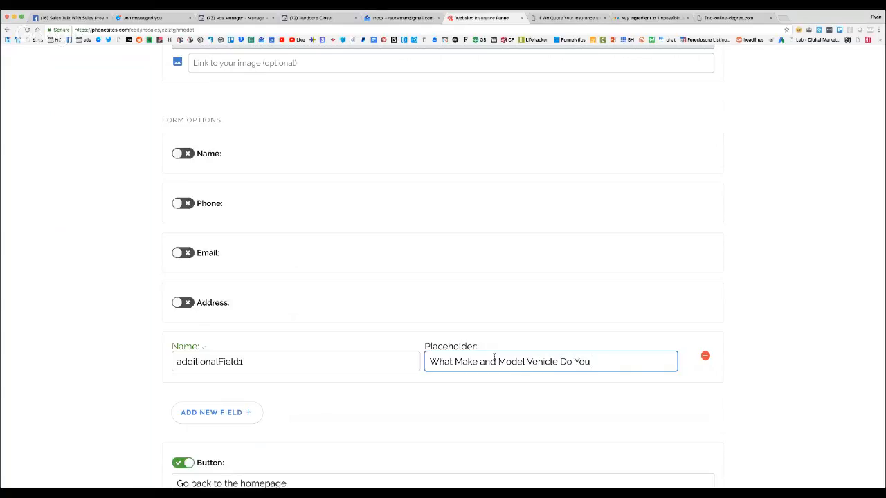
text( Own>?)
key(BackSpace)
click(705, 357)
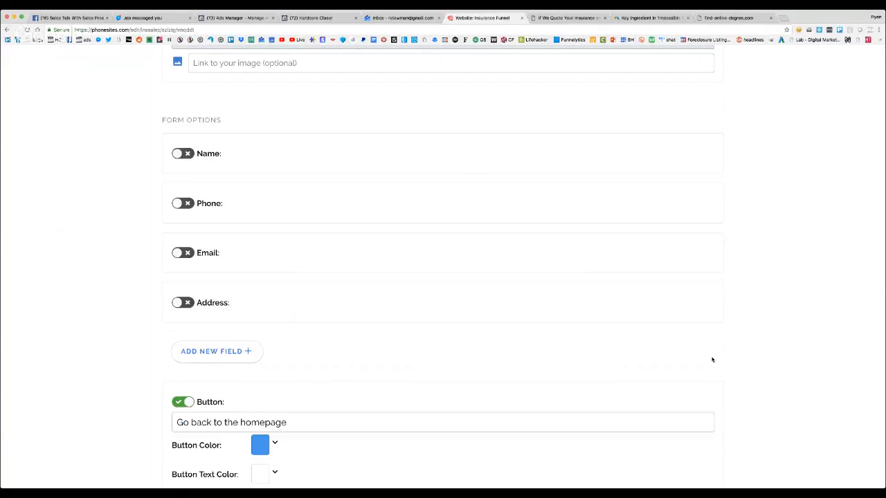
Add a custom form field with the placeholder "What is your home address?"
scroll(492, 326, down, 1)
scroll(288, 311, up, 3)
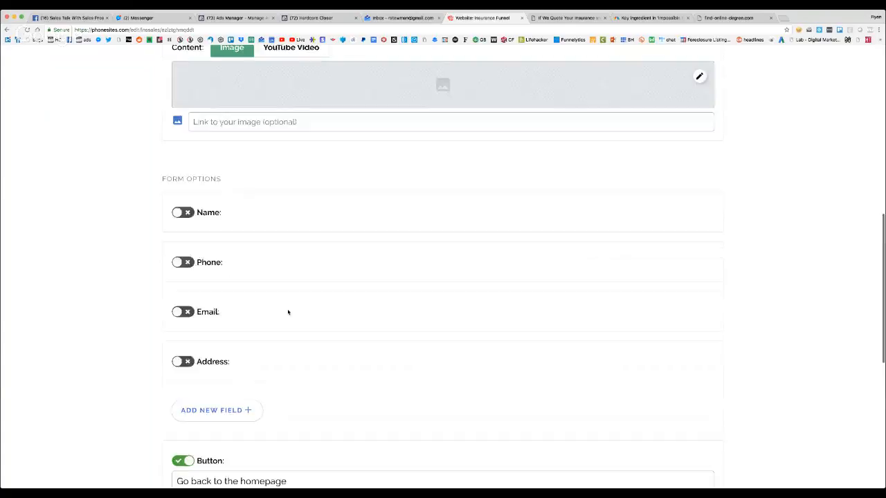
scroll(288, 310, down, 6)
scroll(288, 311, down, 1)
scroll(288, 311, up, 3)
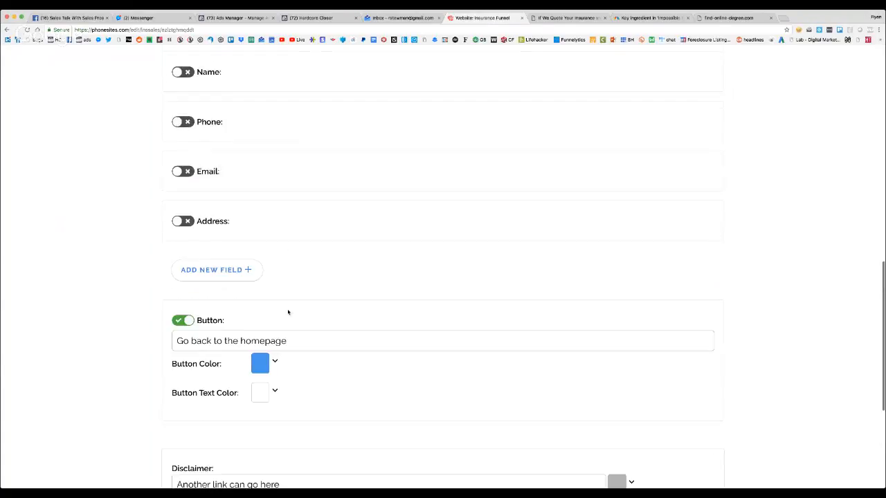
click(231, 270)
triple_click(469, 285)
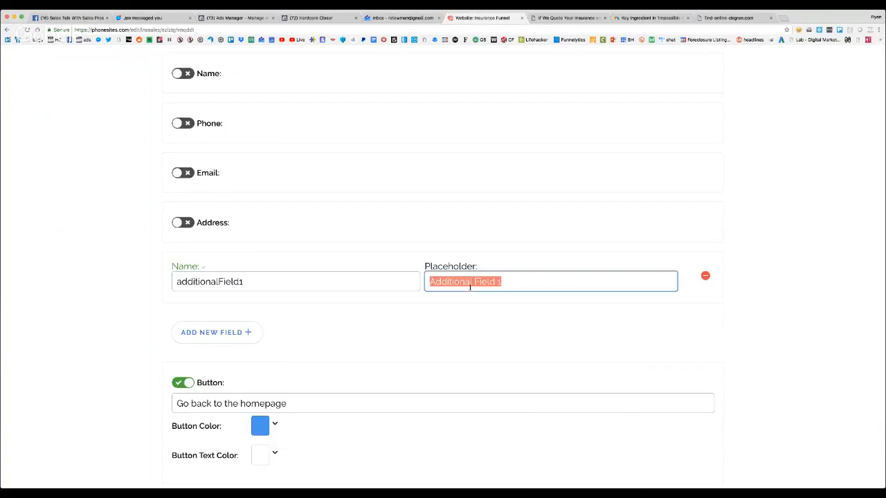
text(What is your )
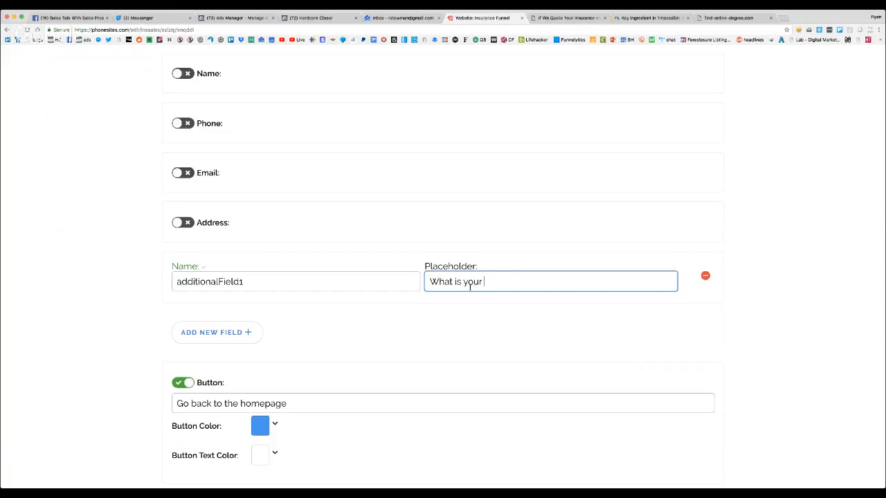
text(ohome address?)
Add a second custom form field with the placeholder "What other vehicles do you own?"
click(243, 333)
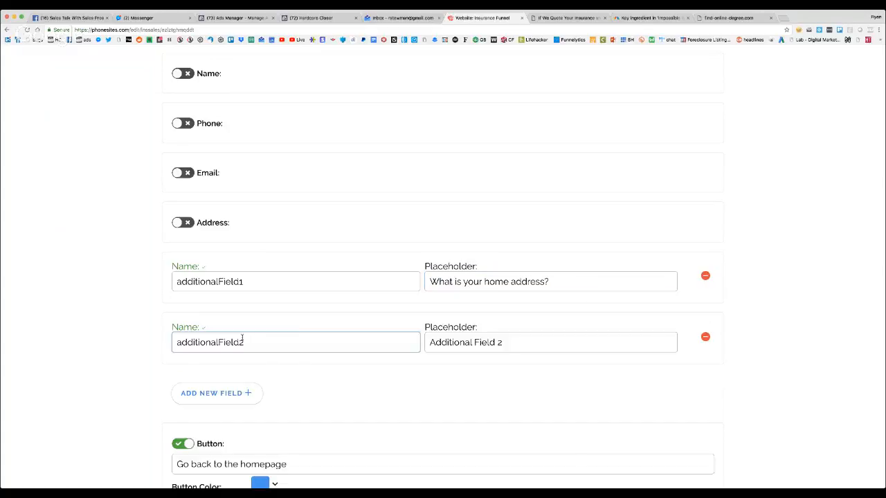
triple_click(460, 342)
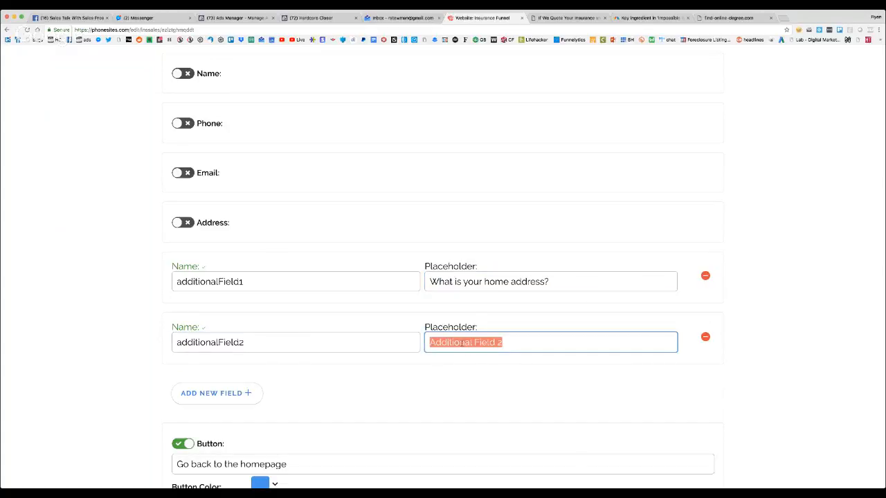
text(What other ve)
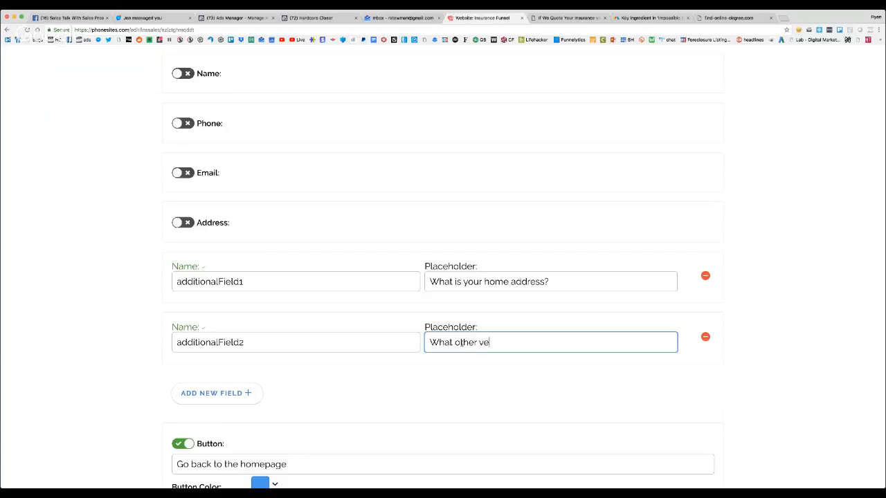
text(hicles do you own)
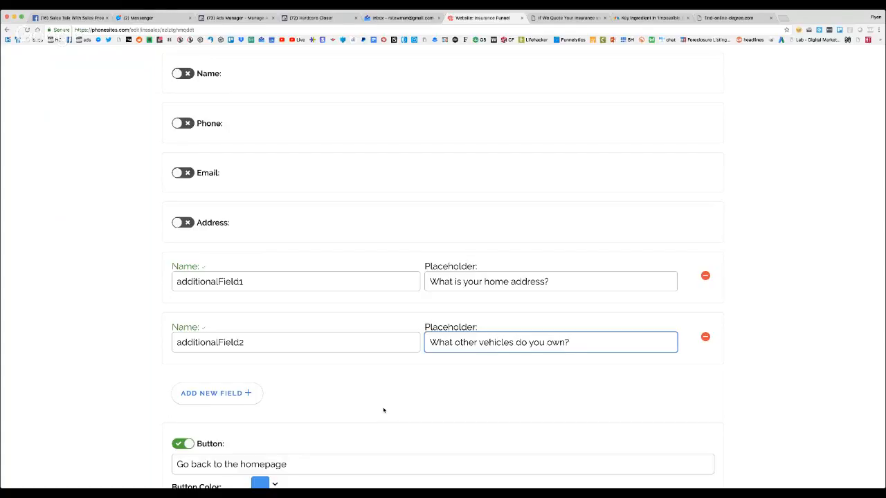
Clear the placeholder disclaimer text below the form
scroll(236, 351, down, 1)
scroll(236, 351, down, 2)
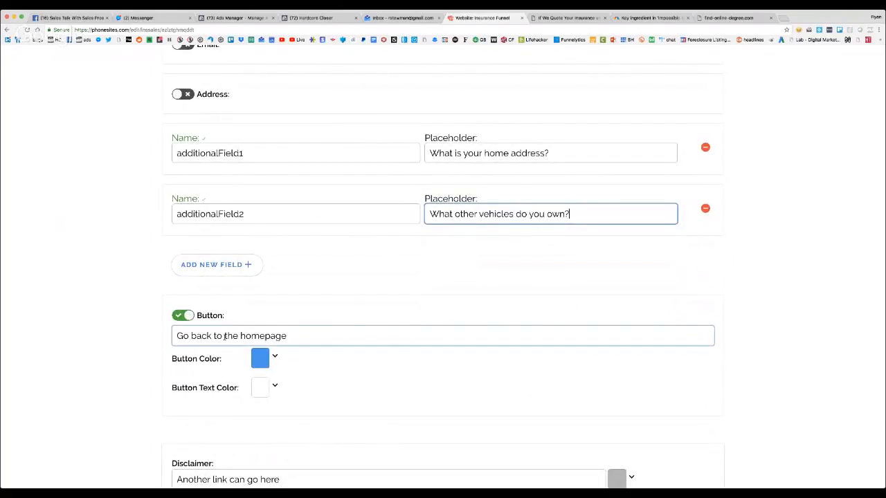
scroll(242, 330, down, 3)
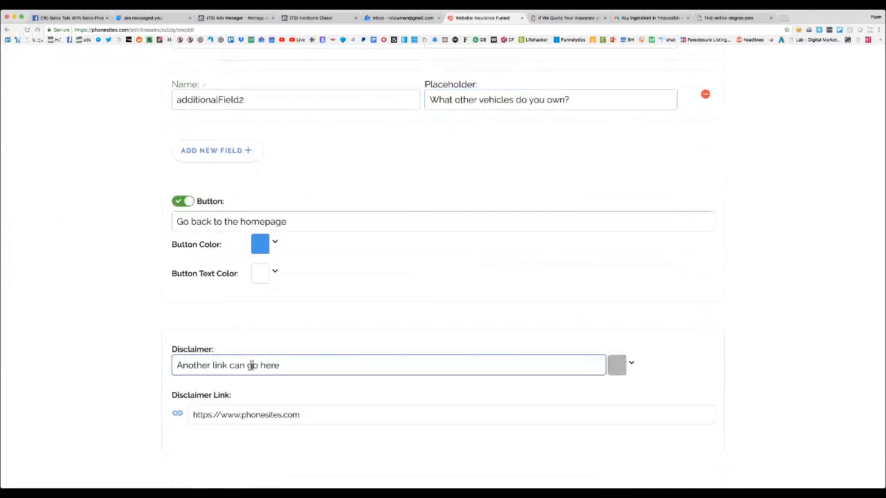
drag(325, 365, 146, 361)
key(BackSpace)
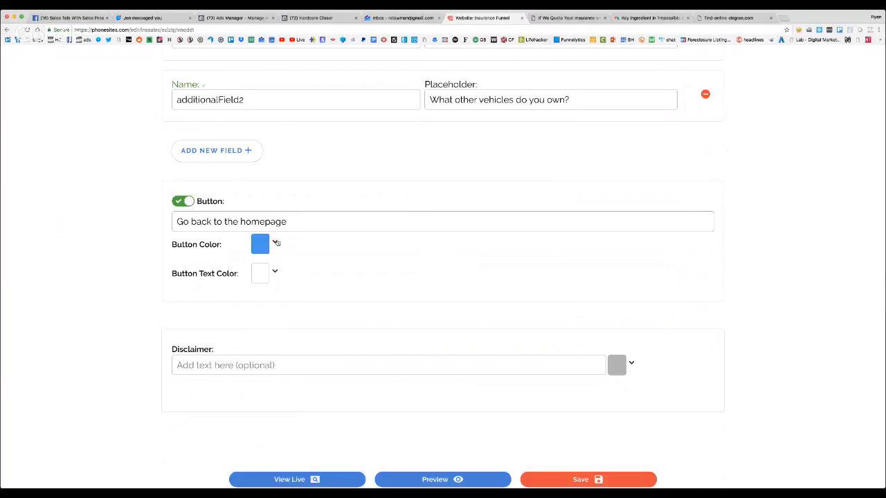
Set the form button's color to green #4caf50 and its text to "Submit your info"
click(277, 242)
click(388, 269)
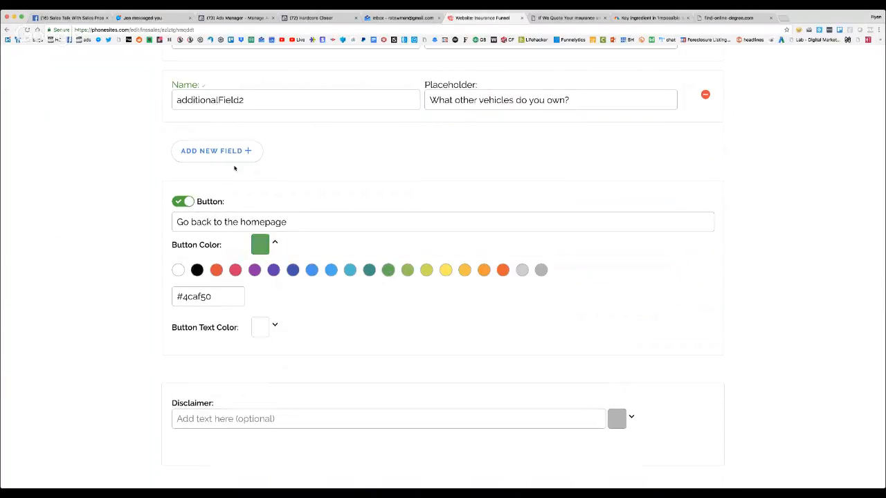
scroll(234, 168, up, 2)
scroll(234, 166, down, 4)
click(251, 152)
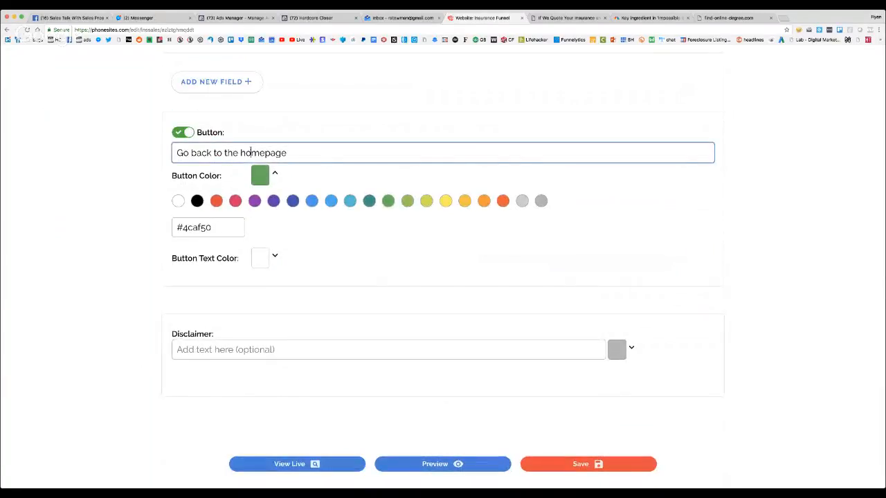
triple_click(250, 152)
text(Submit your info)
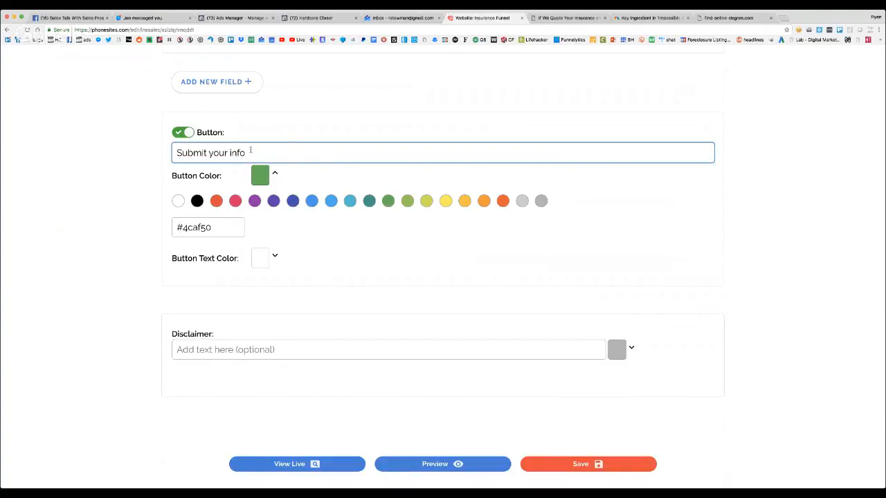
Replace the e-mail notification recipient in the thank you page's settings with the agent's e-mail address and save the page
scroll(250, 152, up, 15)
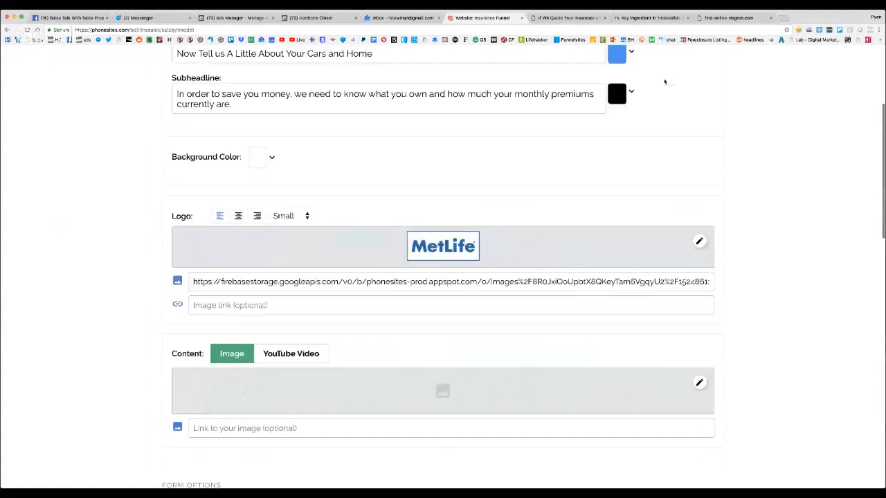
scroll(664, 82, up, 3)
click(650, 98)
scroll(415, 246, down, 5)
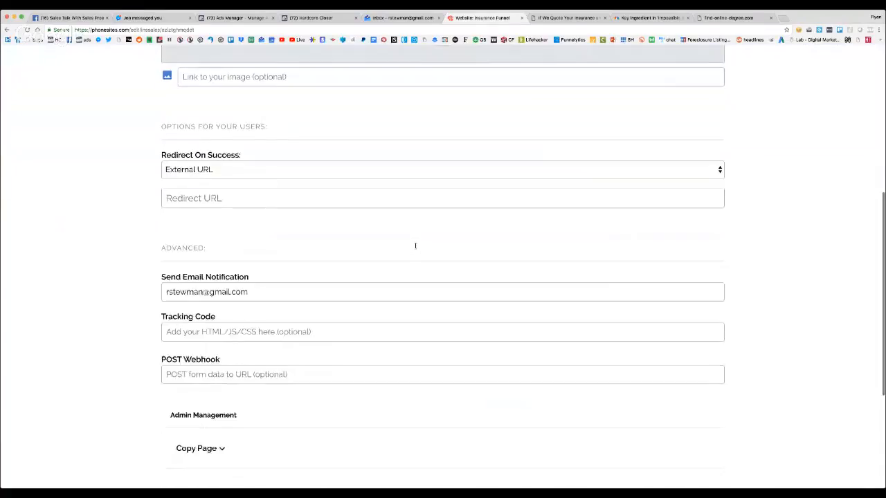
scroll(263, 267, down, 1)
click(258, 275)
key(super+a)
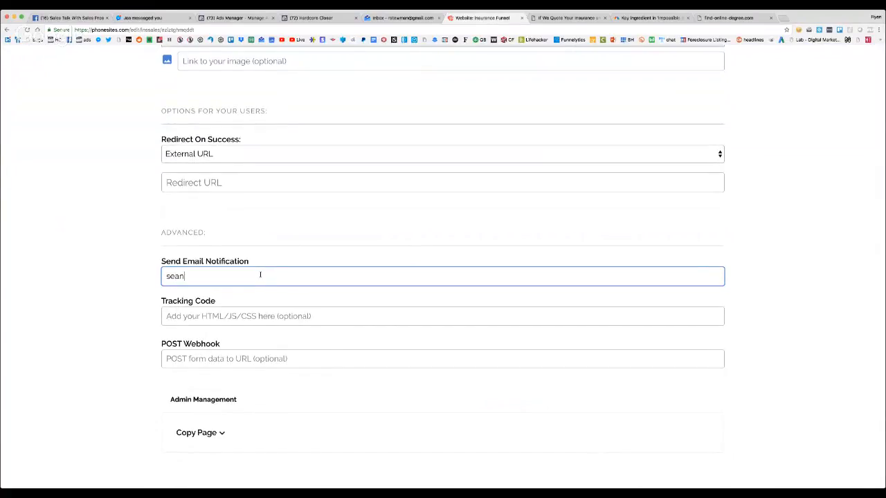
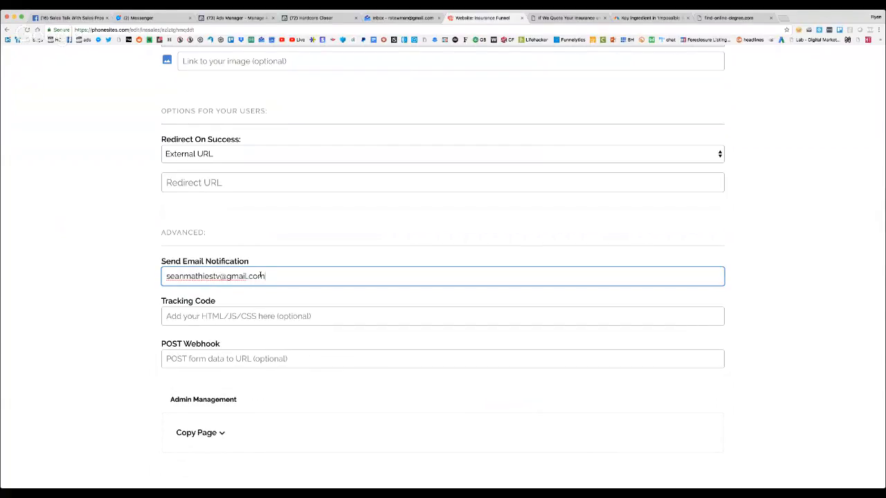
scroll(262, 276, down, 5)
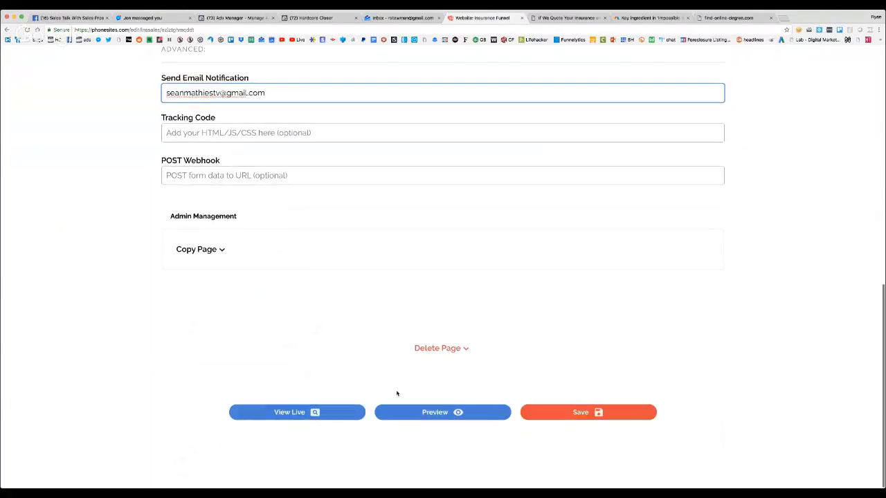
click(589, 413)
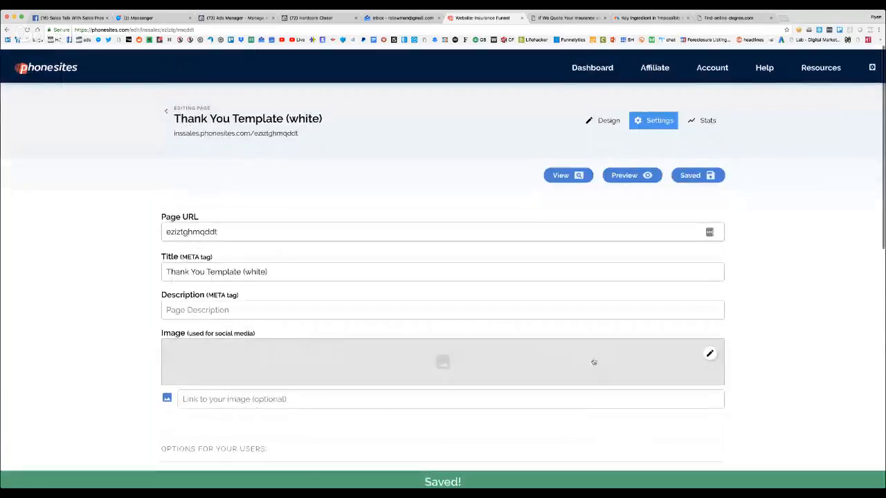
Set the homepage's redirect on success to inssales.phonesites.com/eziztghmqddt in its page settings
click(168, 108)
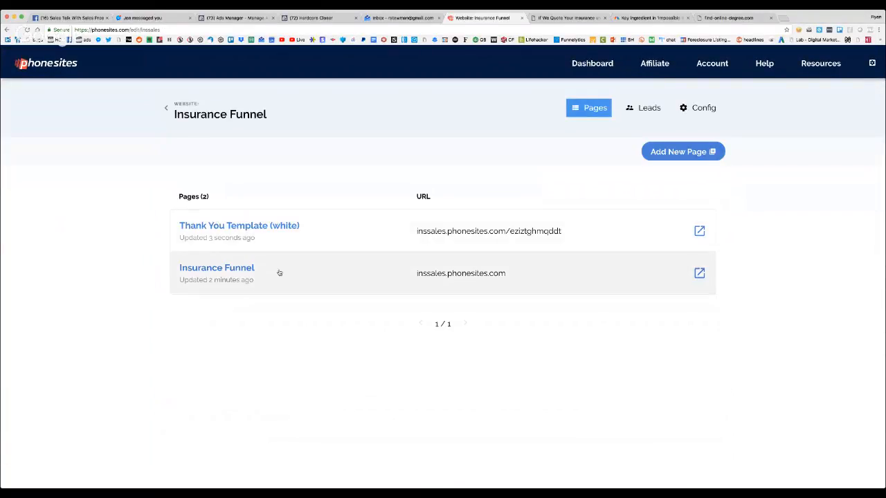
click(279, 272)
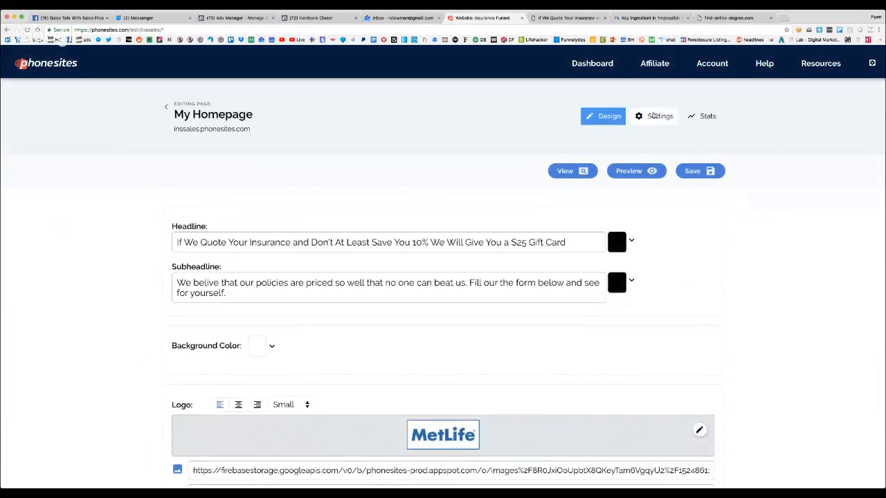
click(653, 115)
scroll(229, 259, down, 5)
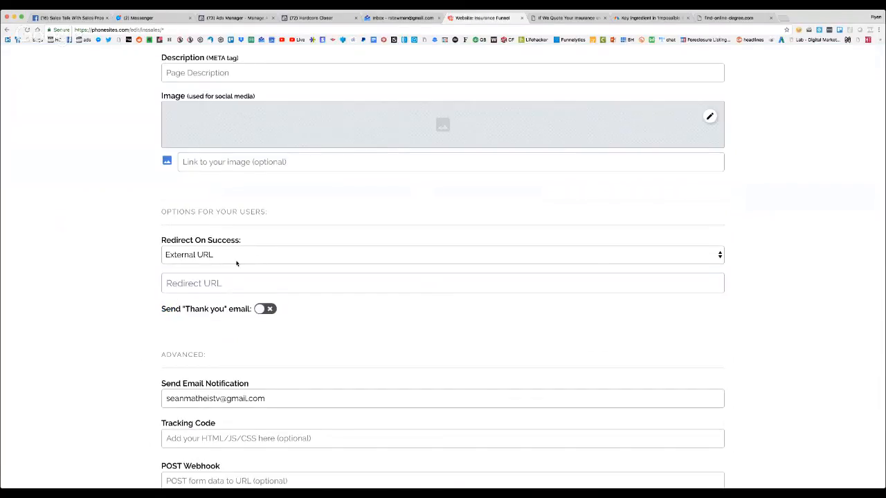
click(233, 280)
click(234, 256)
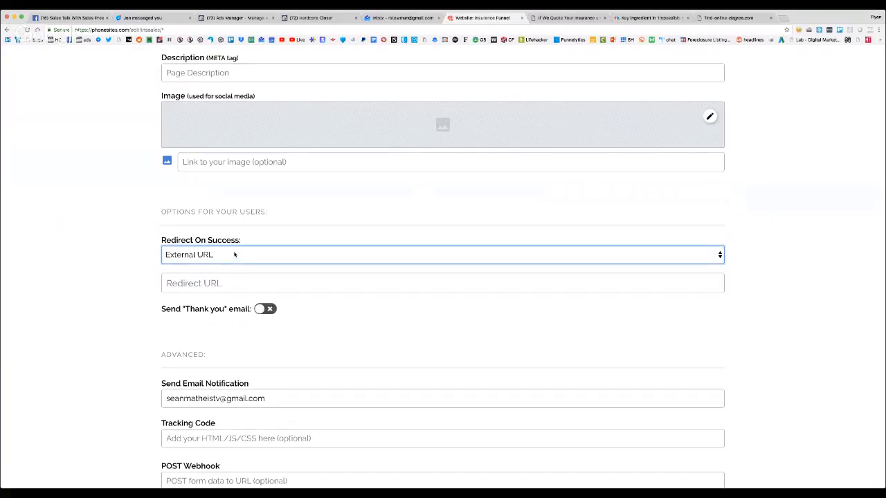
click(294, 251)
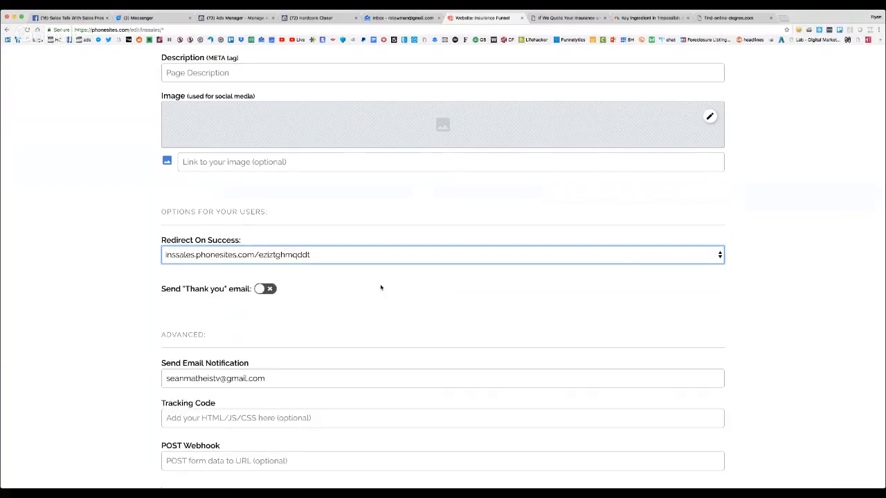
Turn on the homepage's "Thank you" email option to look at its fields, and turn it off again
scroll(380, 286, up, 3)
scroll(311, 339, down, 1)
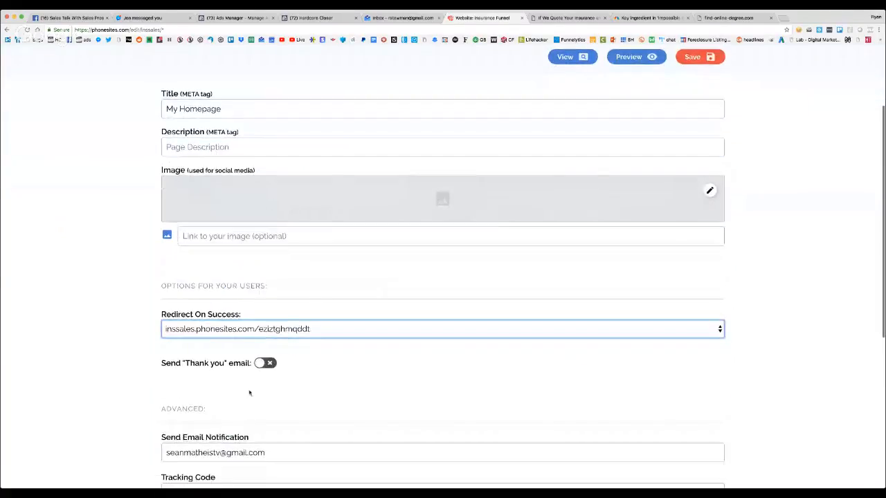
click(265, 363)
click(269, 364)
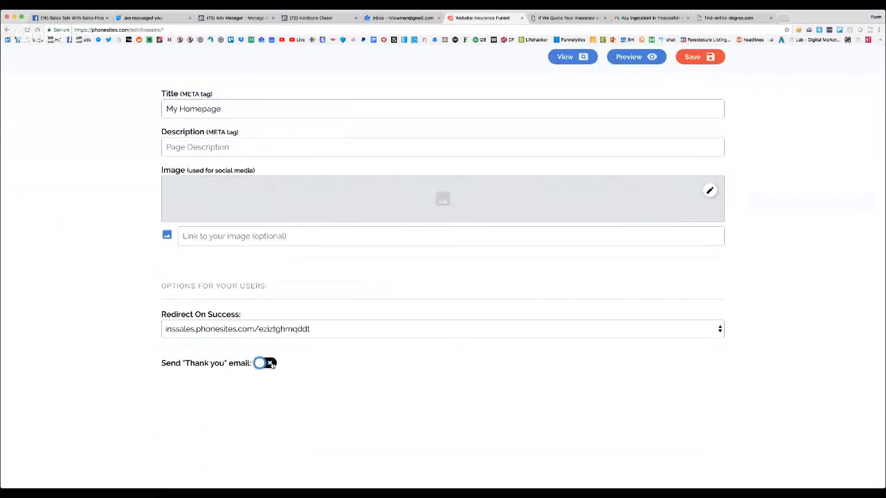
click(269, 364)
scroll(272, 366, down, 1)
scroll(273, 366, up, 1)
click(269, 378)
Save the homepage's settings
scroll(268, 380, up, 1)
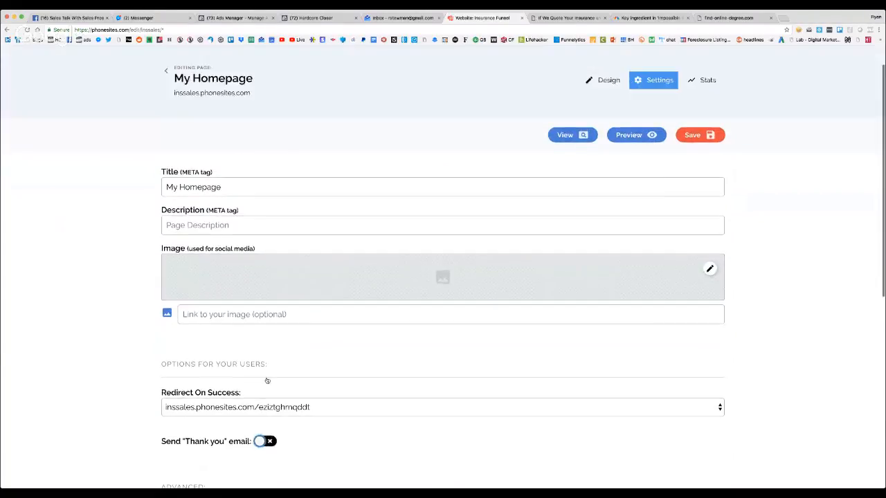
scroll(267, 380, up, 1)
click(691, 171)
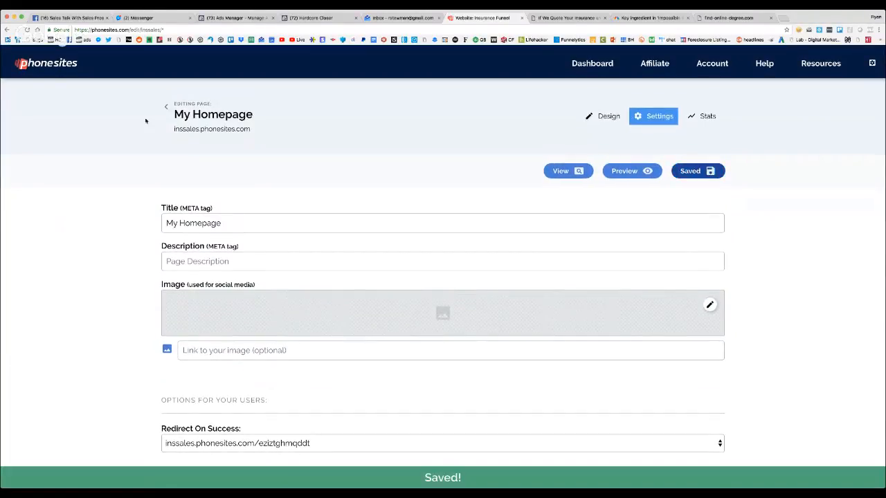
Examine the Insurance Funnel website's configuration, including custom domain, global tracking code, third-party integrations and admin management
click(166, 107)
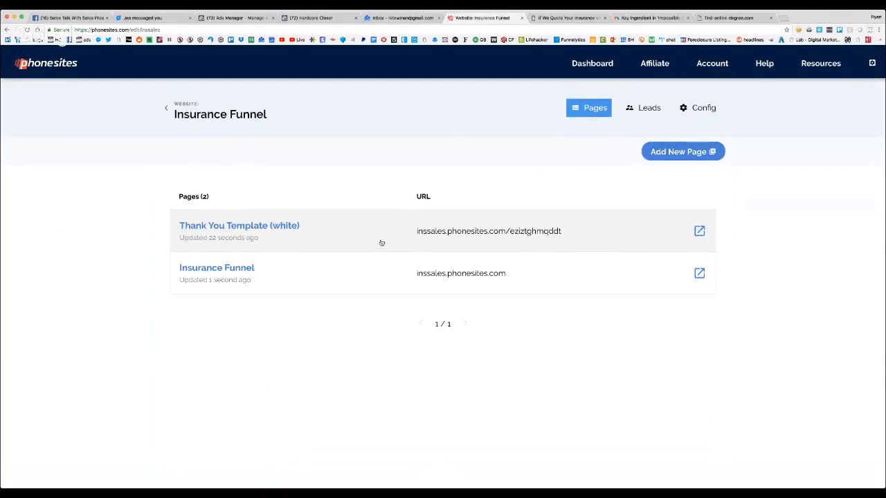
click(699, 108)
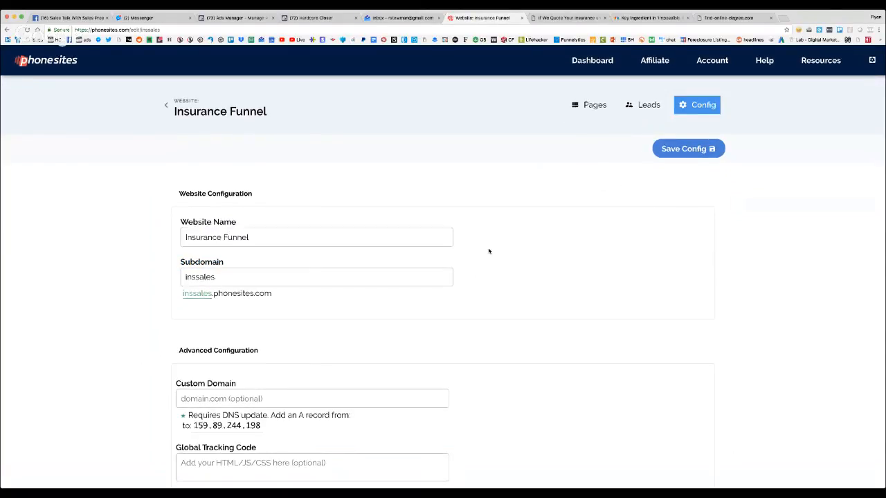
scroll(239, 353, down, 5)
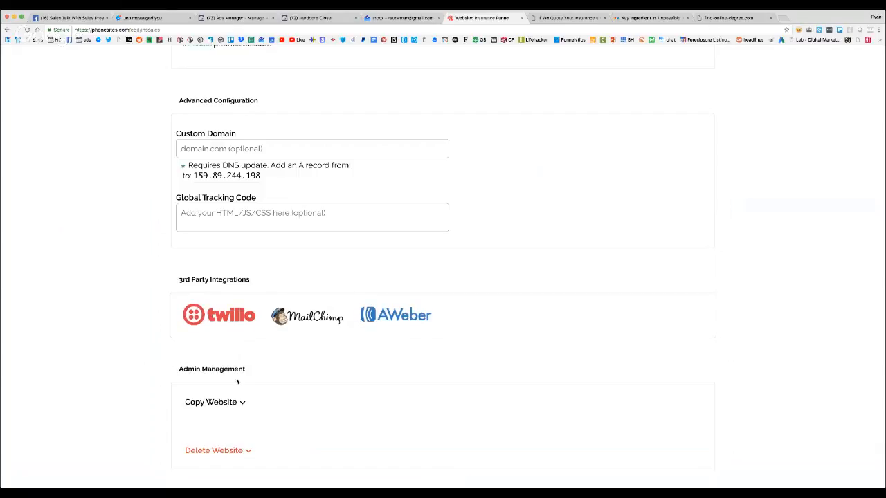
scroll(244, 405, up, 5)
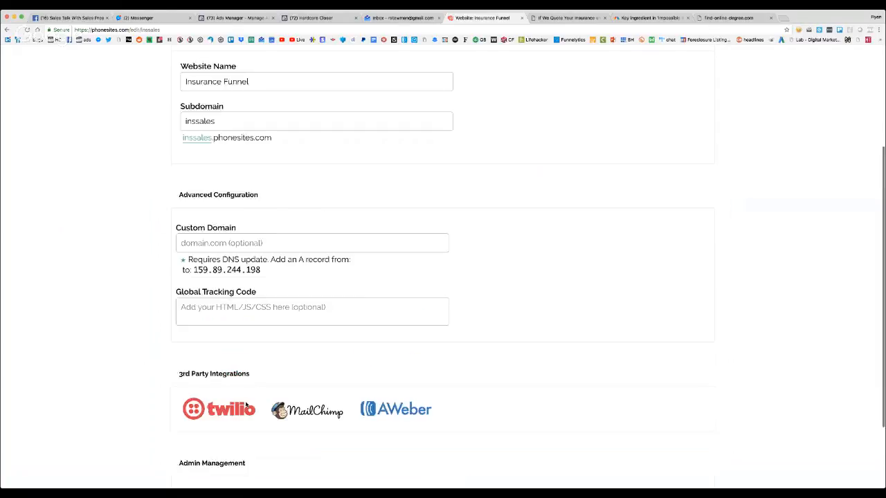
scroll(245, 405, up, 3)
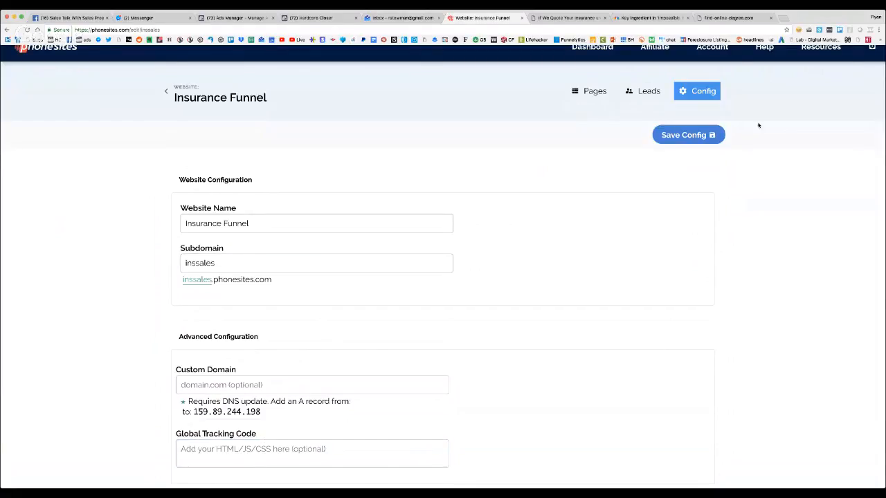
Look at the templates offered for adding a new page, and return to the page list without installing one
click(590, 93)
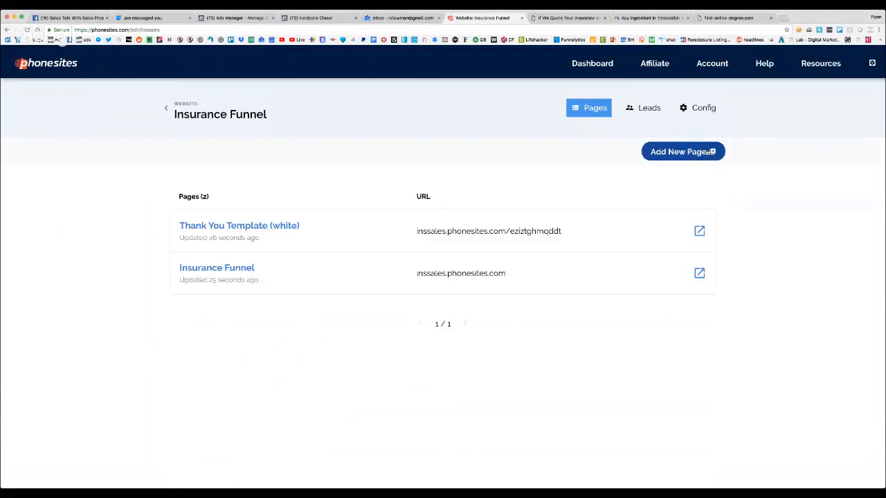
click(712, 152)
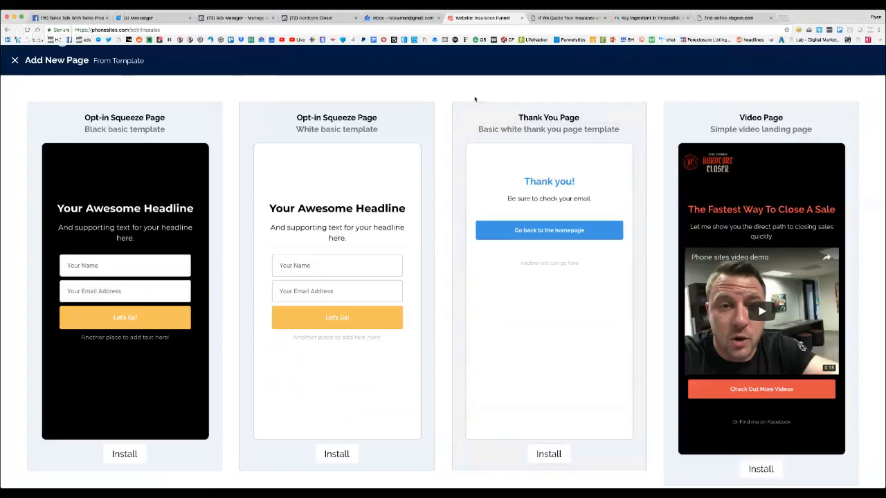
click(15, 60)
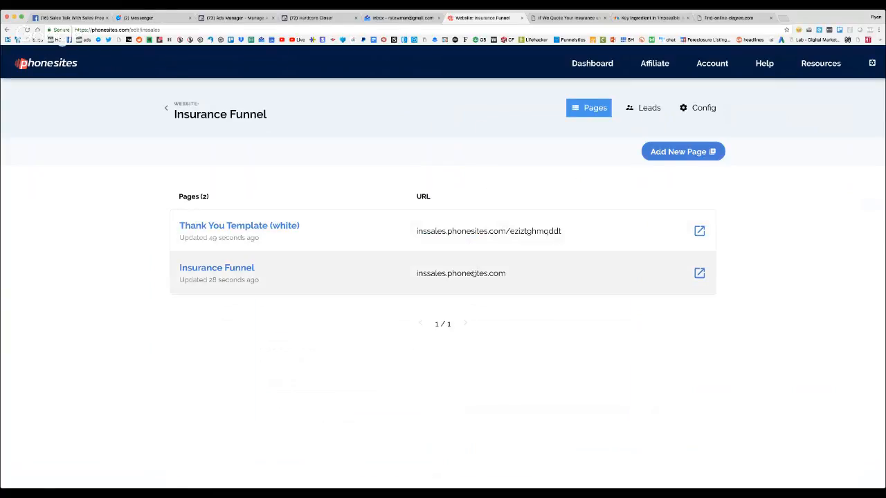
View the live Insurance Funnel homepage in the browser and look over its content
click(699, 272)
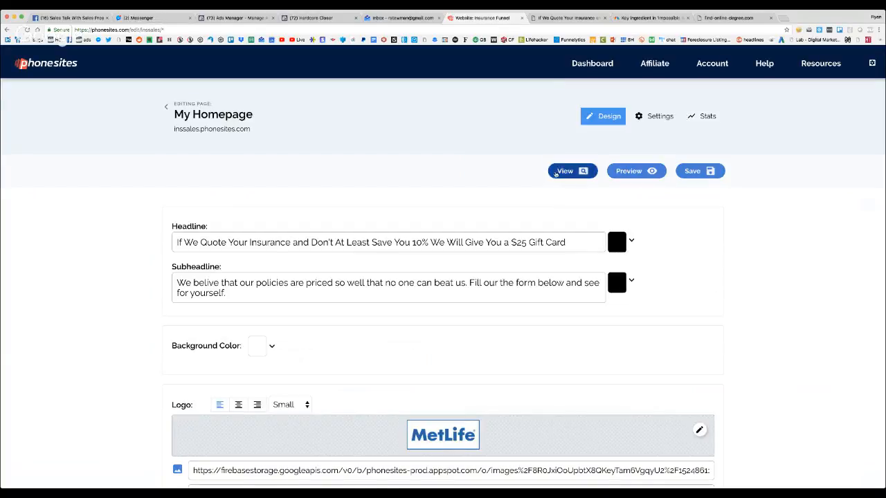
click(555, 174)
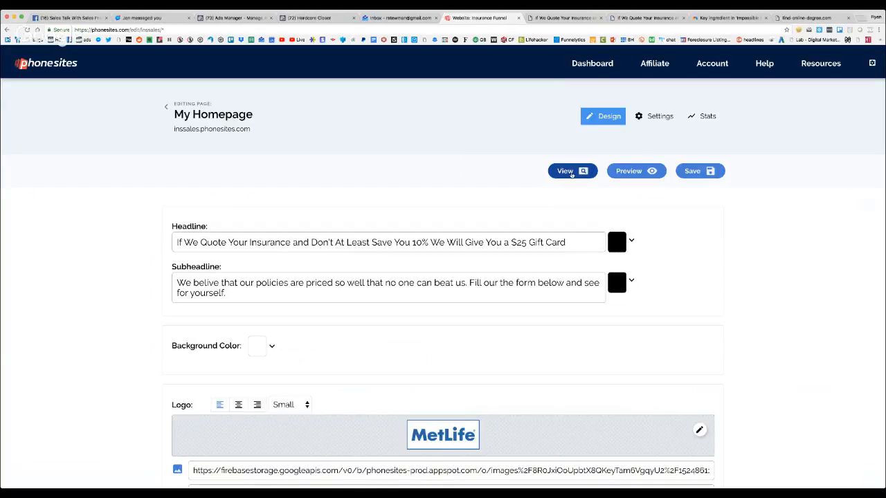
super+click(572, 173)
click(518, 19)
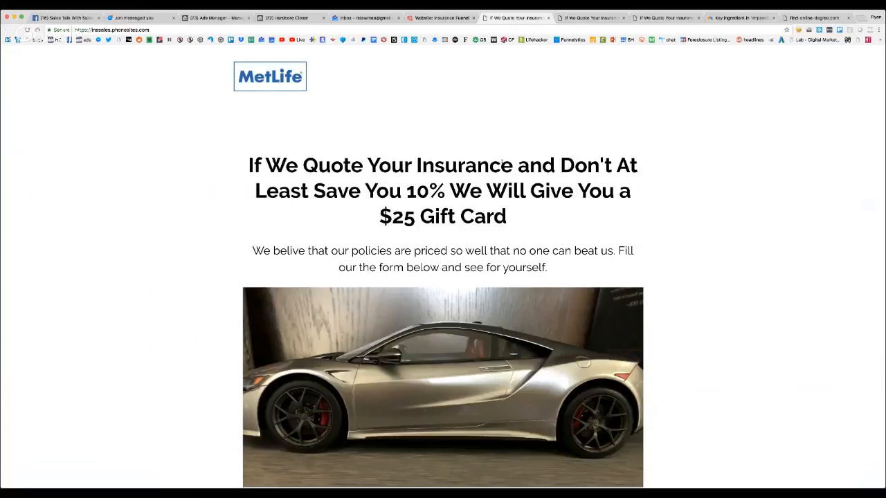
scroll(502, 165, down, 2)
scroll(502, 165, up, 2)
Submit the live homepage's lead form with the visitor's name, phone number and e-mail address
click(673, 17)
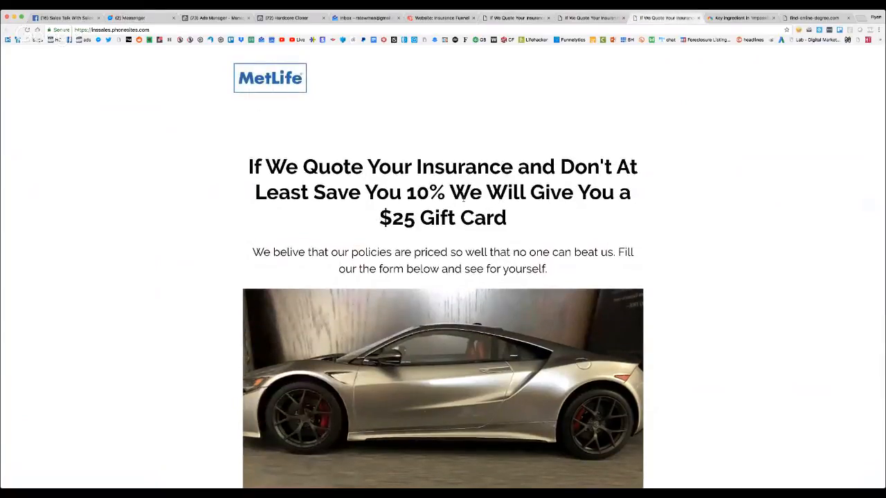
scroll(464, 198, down, 5)
click(379, 232)
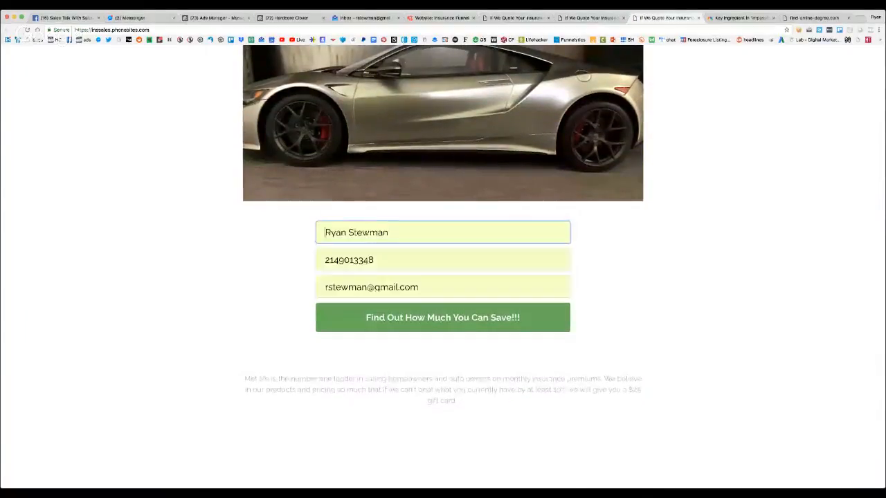
click(376, 251)
click(386, 334)
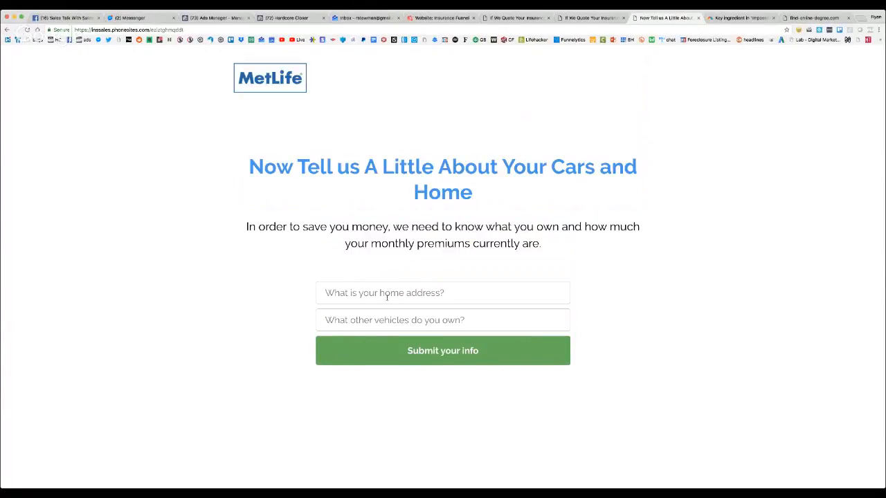
Fill in the follow-up form with a home address and "ford" as the other vehicle, and submit it
click(387, 294)
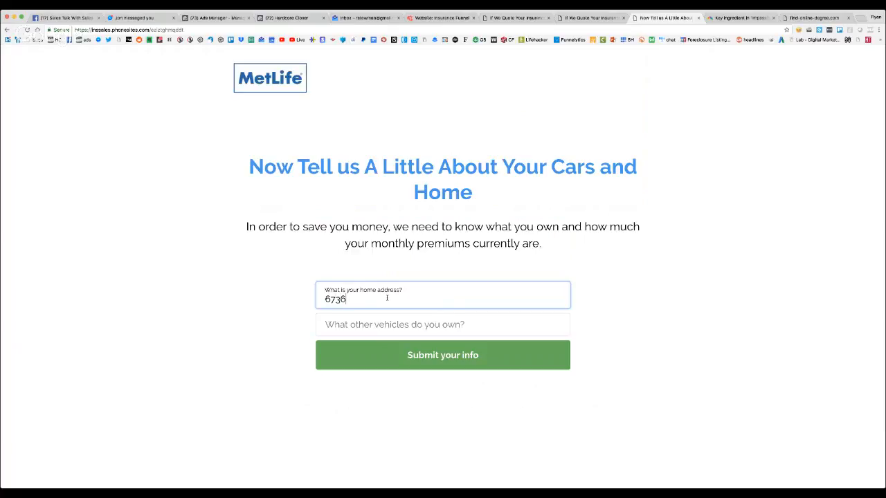
click(403, 323)
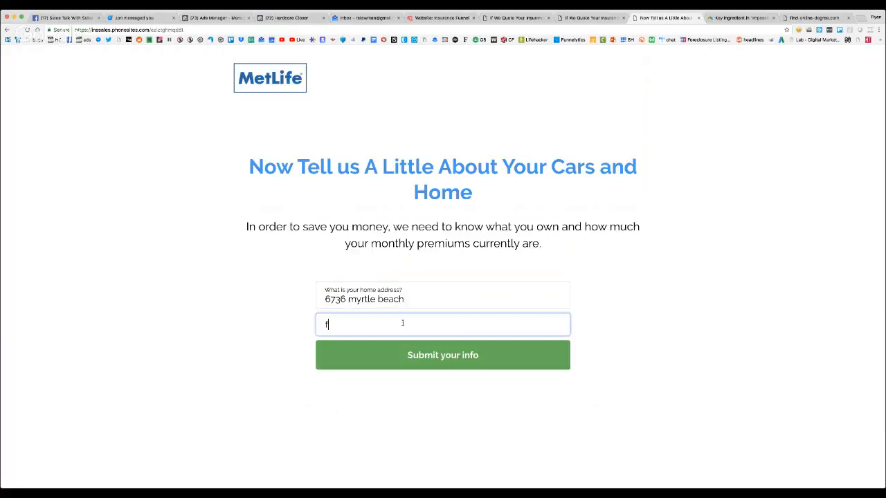
text(ford)
click(438, 364)
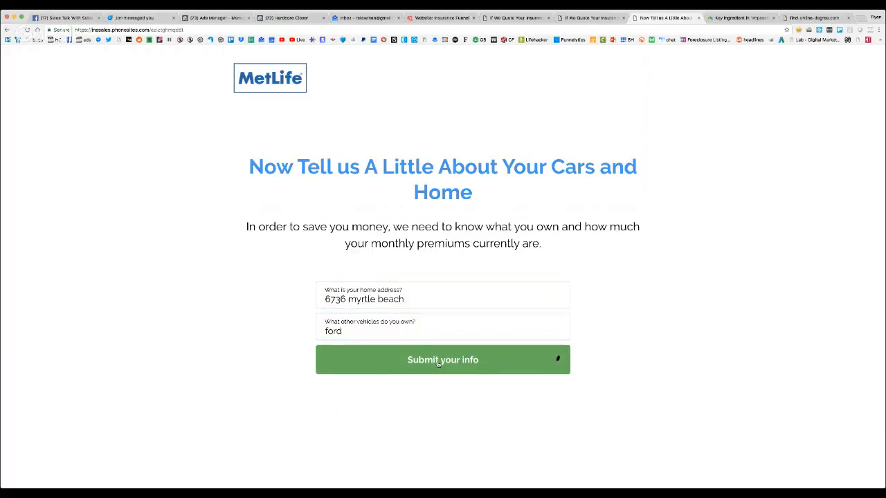
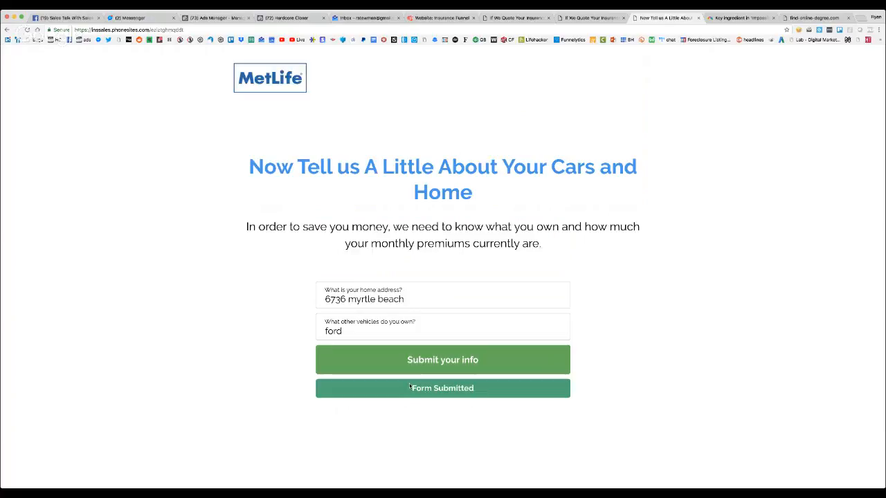
Return to the live homepage and look over its gift card headline, subheadline, car image and form
click(7, 30)
scroll(500, 139, up, 5)
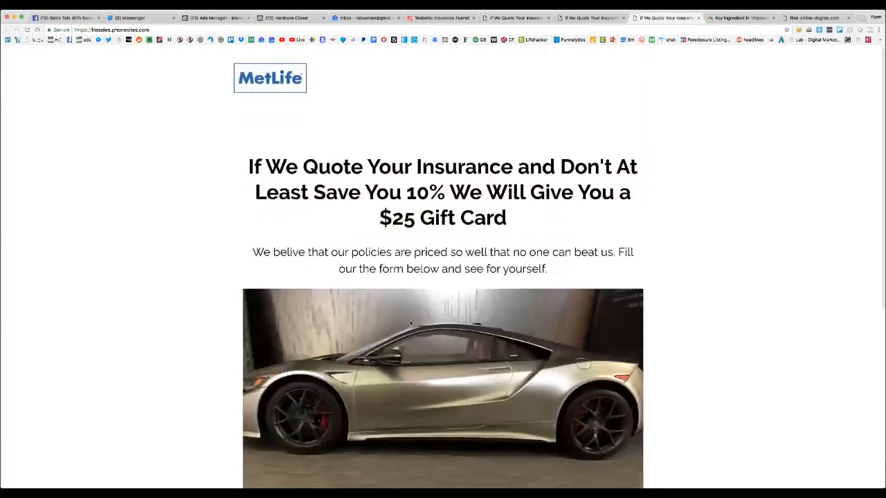
scroll(453, 281, down, 2)
scroll(454, 281, up, 1)
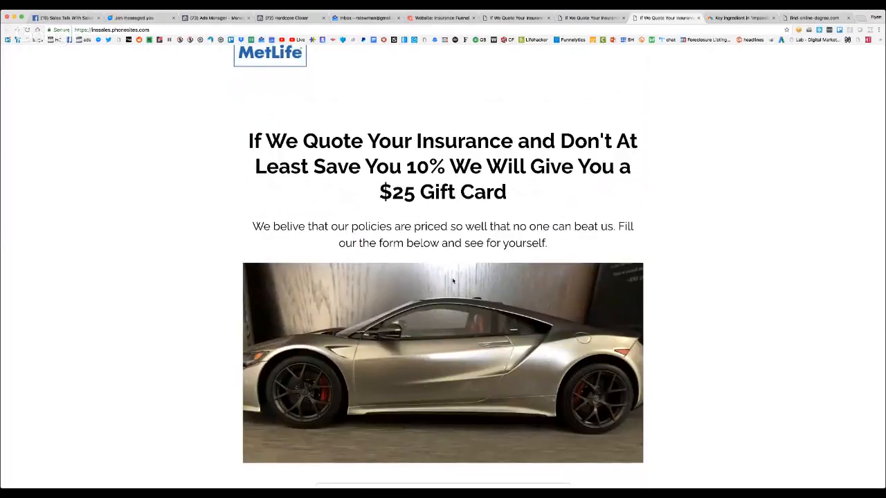
scroll(453, 281, up, 1)
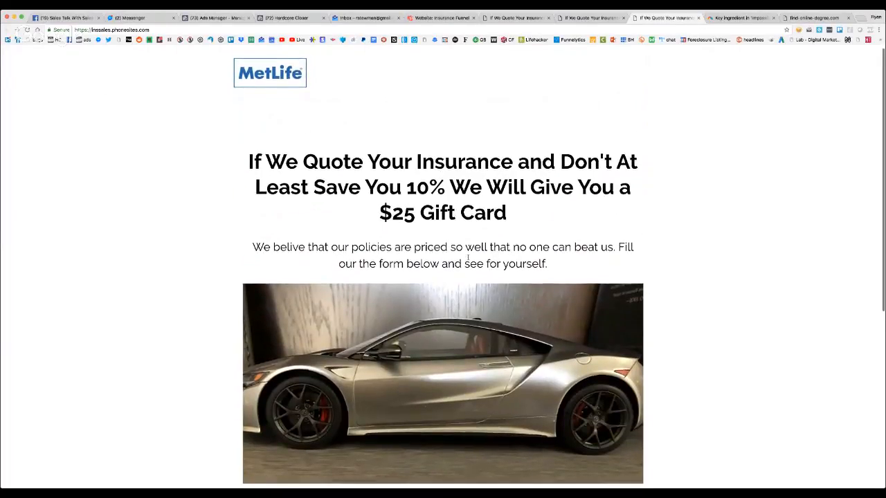
scroll(468, 257, down, 3)
scroll(467, 258, up, 3)
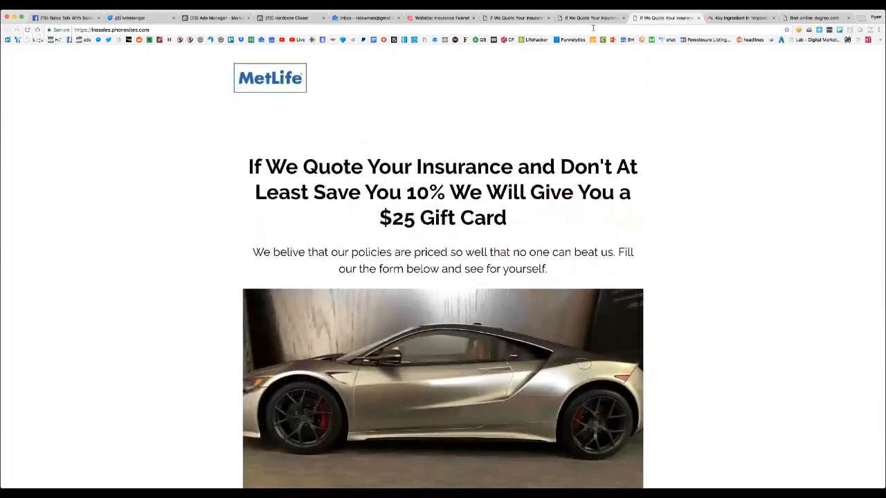
Go back to the My Homepage editor and switch the content block to YouTube Video
click(445, 22)
scroll(315, 121, down, 10)
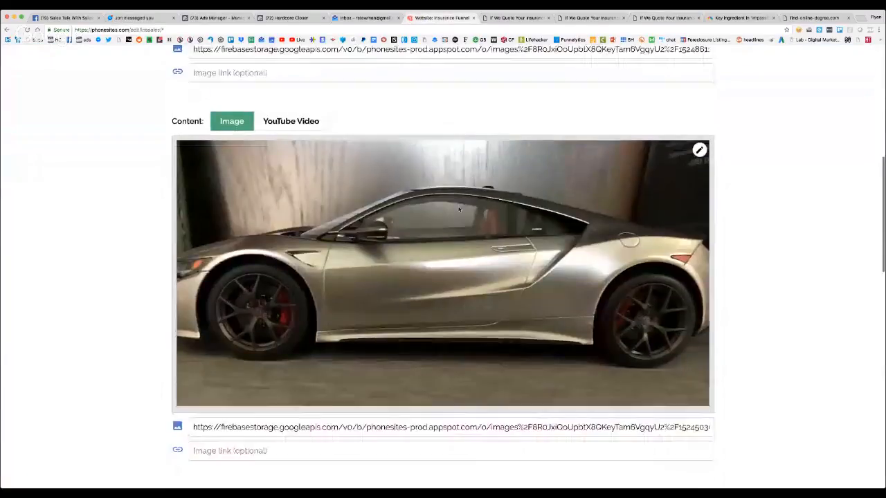
click(306, 112)
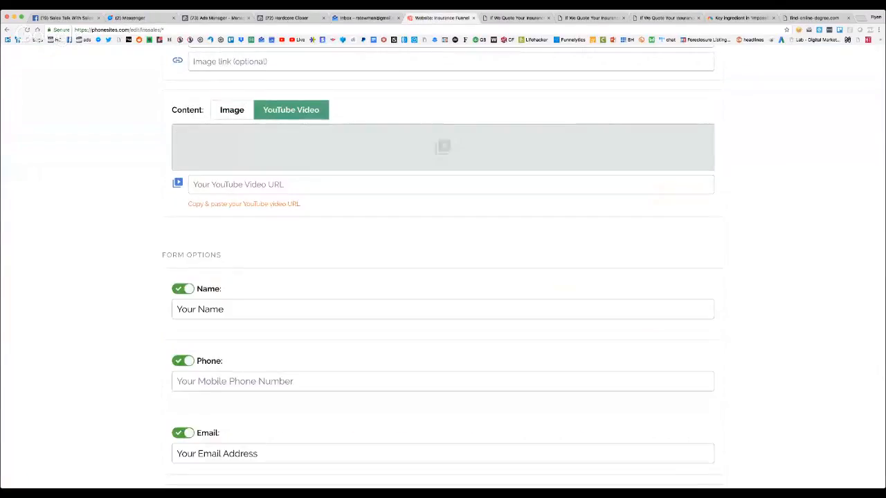
Switch to the YouTube video manager and copy the video URL of "New PhoneSites Promo"
click(740, 17)
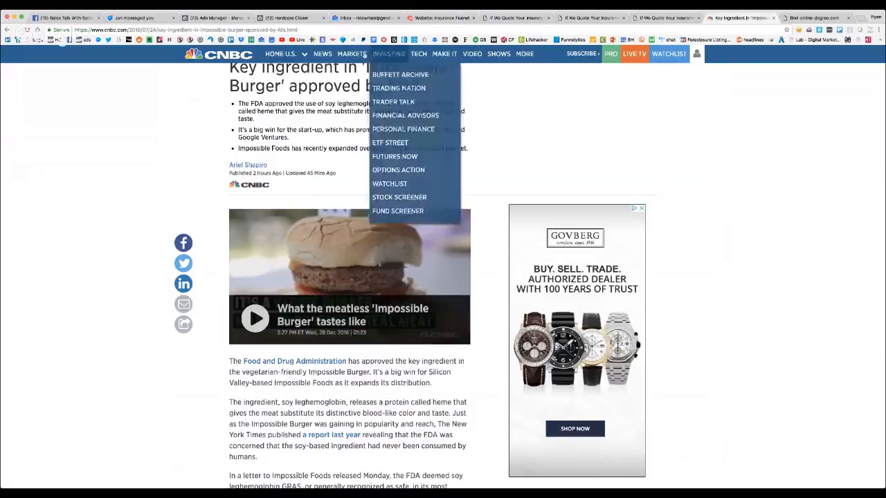
click(281, 40)
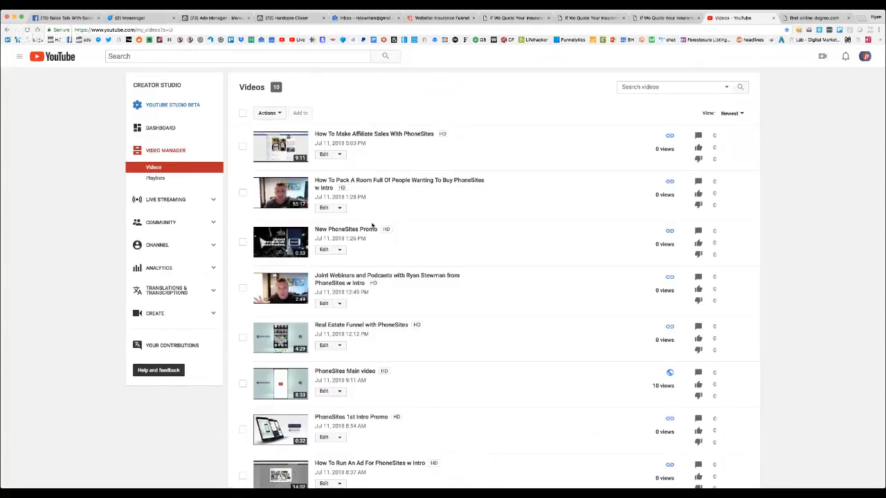
scroll(367, 214, down, 1)
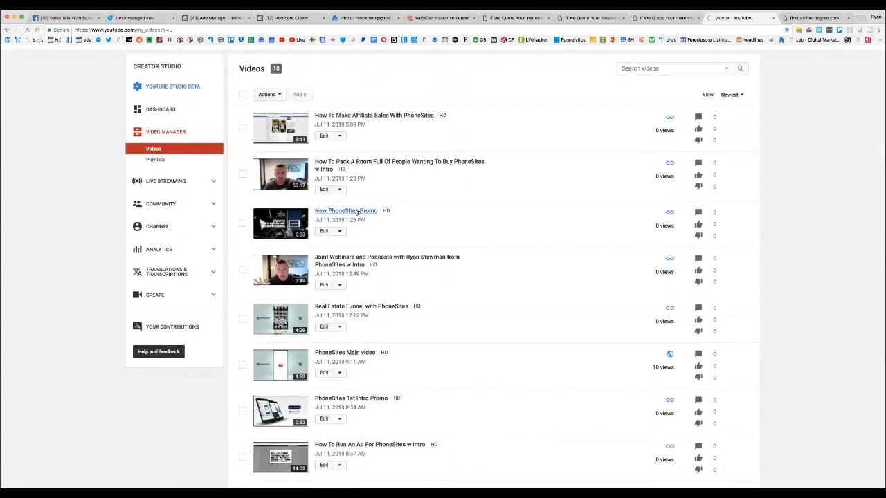
click(356, 211)
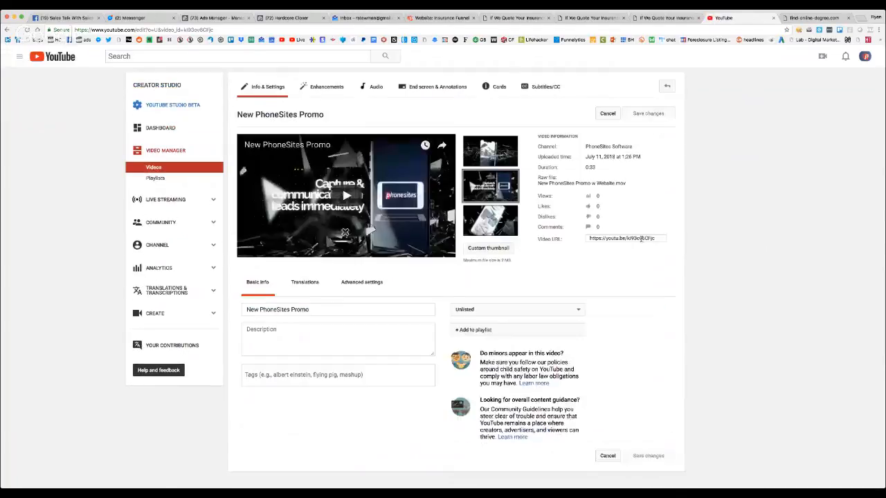
click(642, 239)
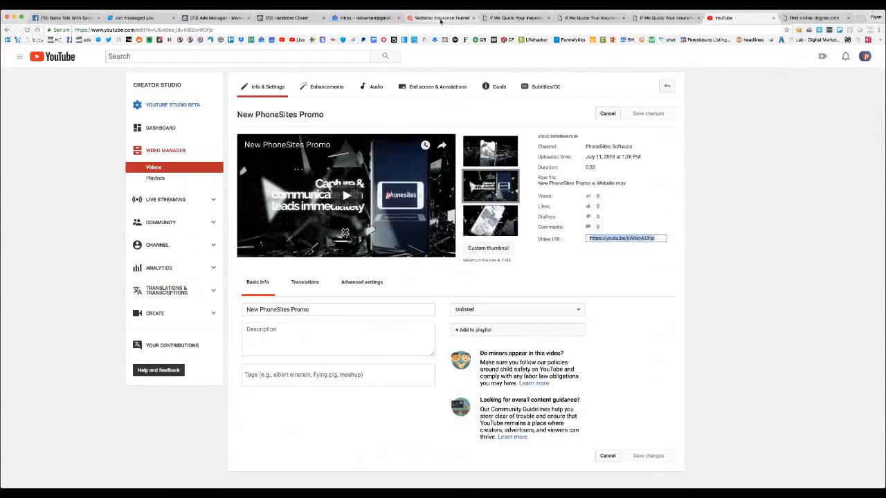
Paste the copied promo video URL into the homepage's YouTube content block and save the page
click(440, 17)
click(283, 193)
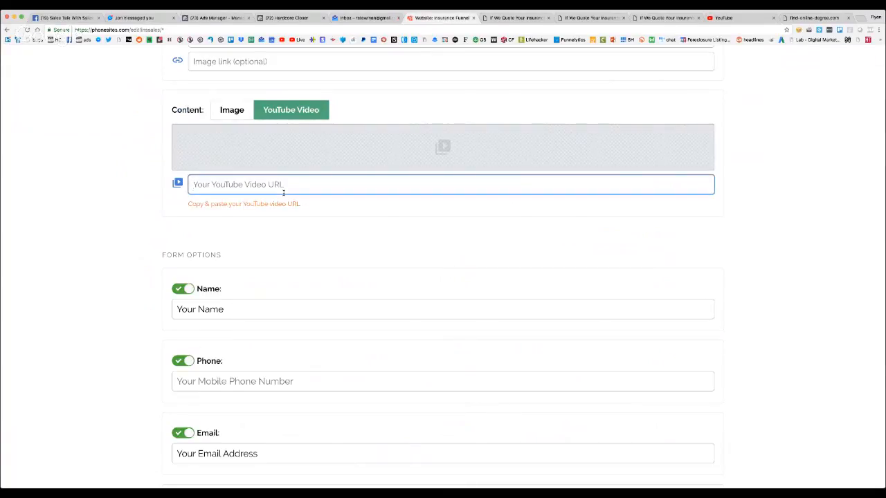
text(https://youtu.be/klg3ov6CFjc)
scroll(302, 224, down, 2)
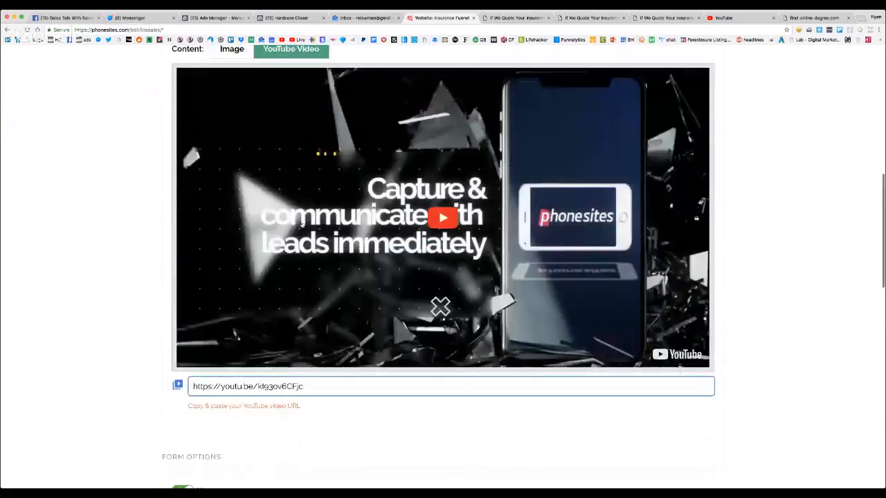
scroll(302, 225, up, 6)
click(700, 118)
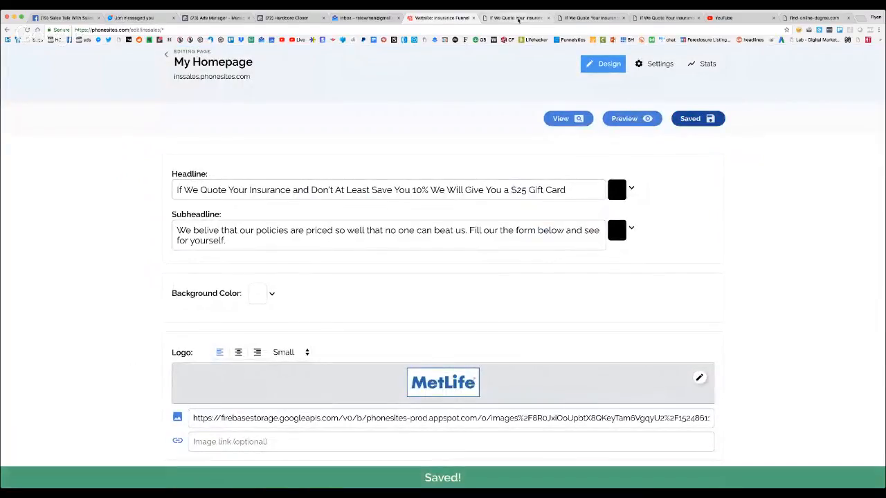
Reload the live homepage and briefly play the embedded promo video, pausing it to review the page
click(515, 17)
click(26, 30)
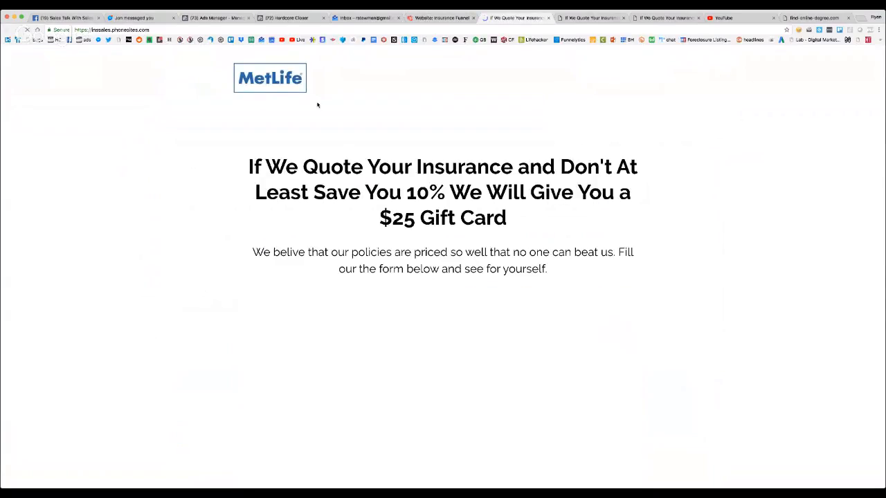
scroll(409, 125, down, 5)
click(426, 223)
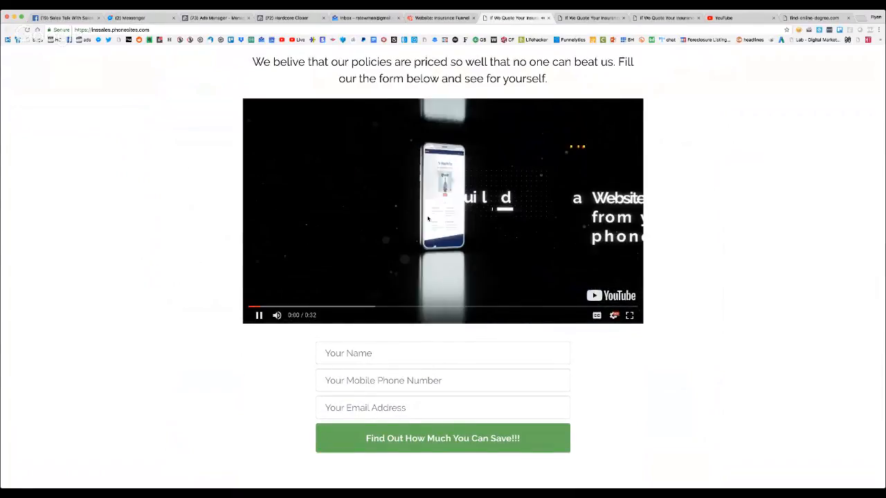
click(427, 219)
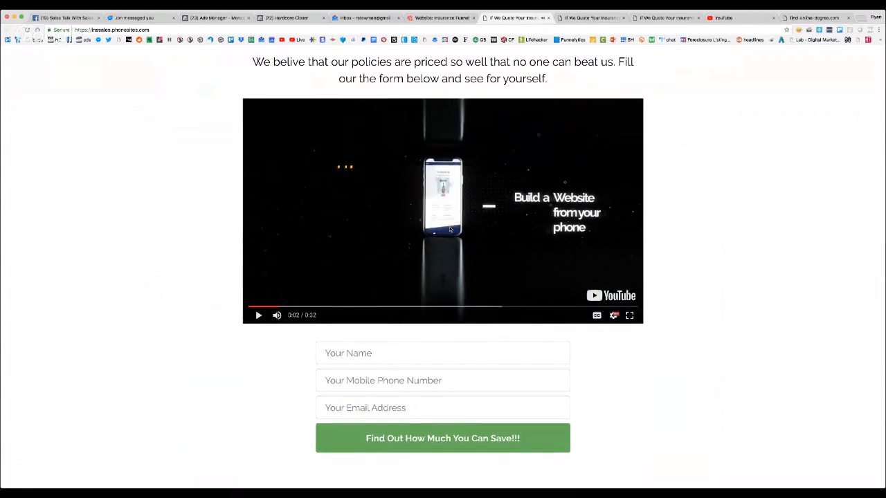
scroll(443, 228, up, 3)
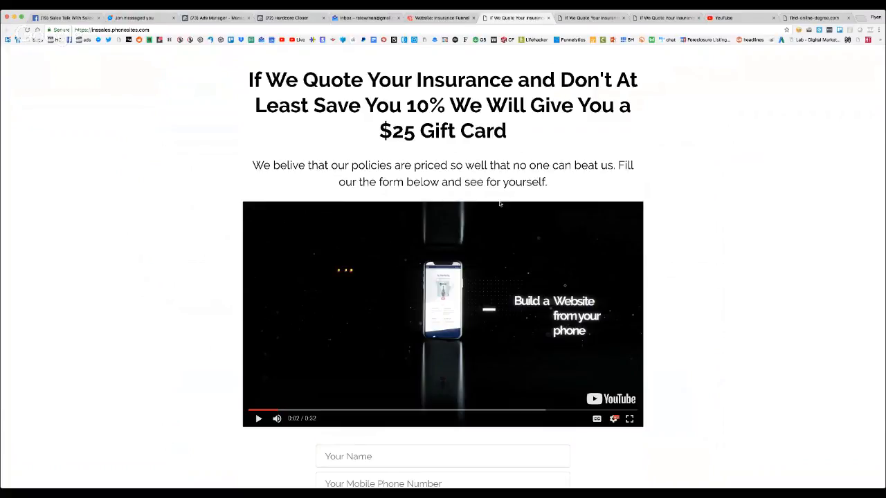
scroll(498, 202, up, 1)
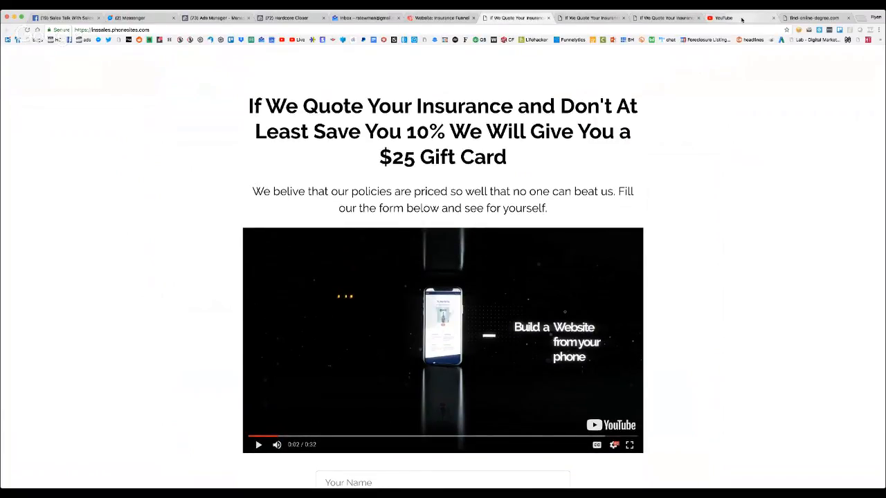
Open the "New PhoneSites Promo" video on YouTube and copy its embed code from the sharing options
click(741, 20)
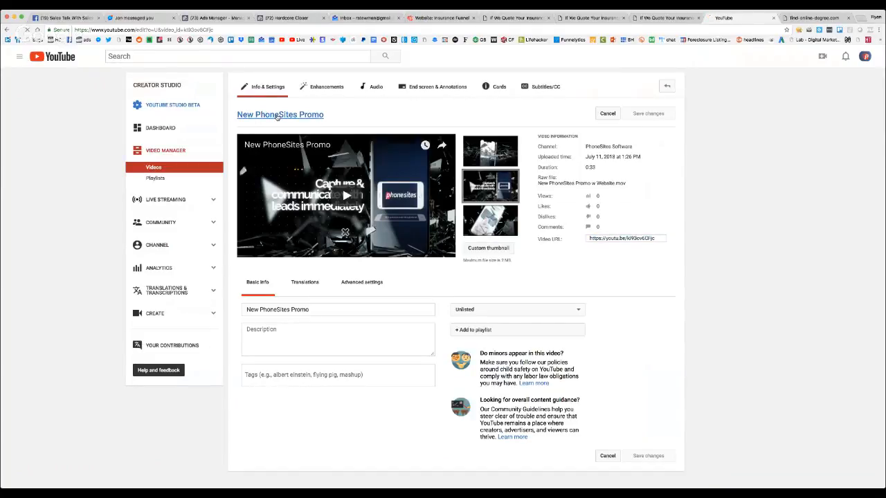
click(277, 116)
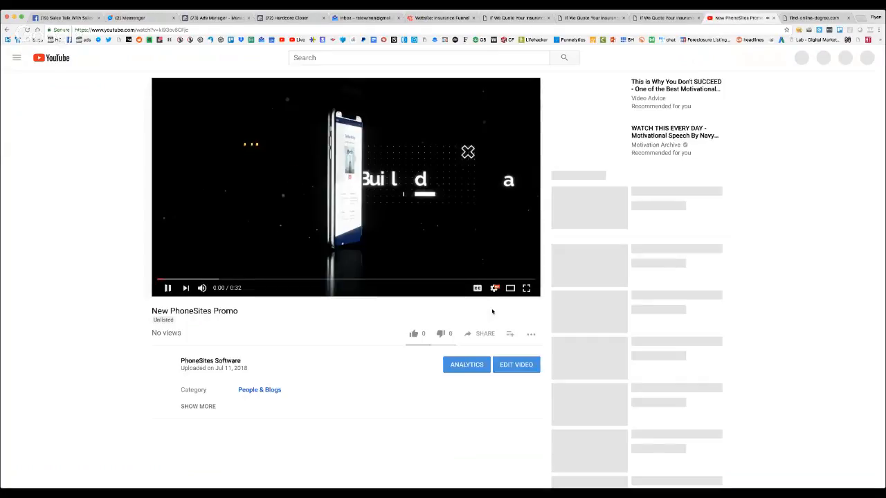
click(485, 334)
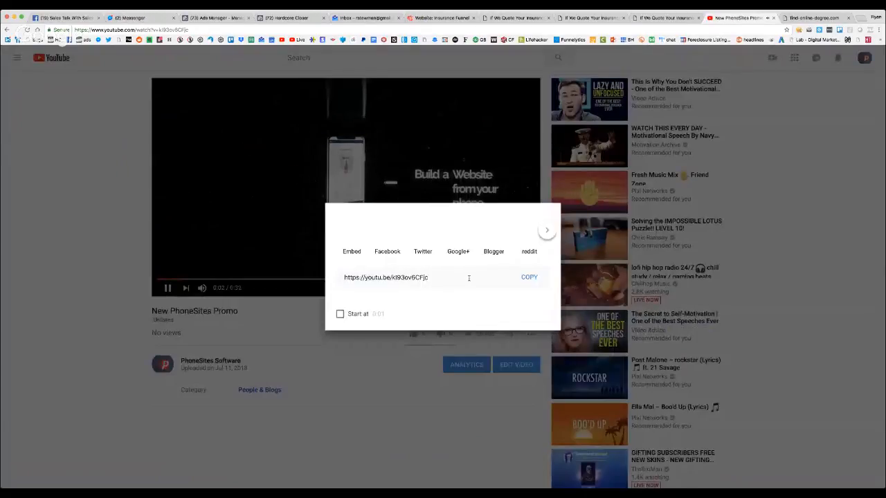
click(352, 231)
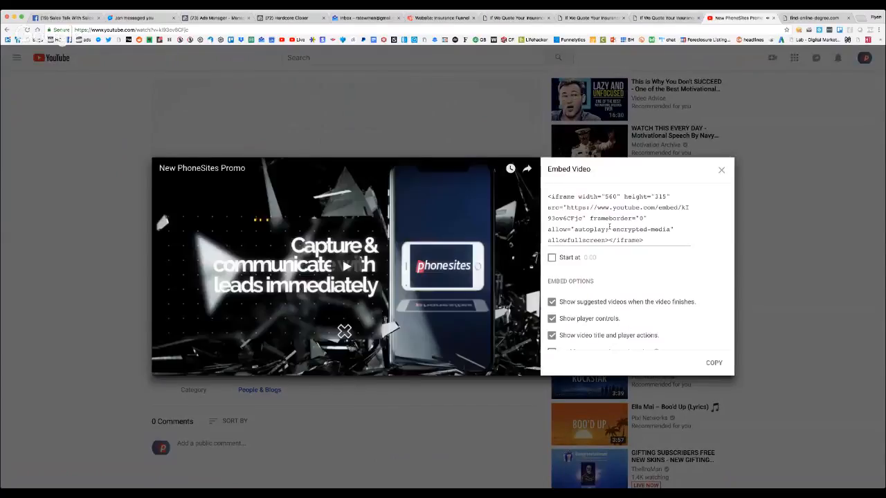
click(609, 227)
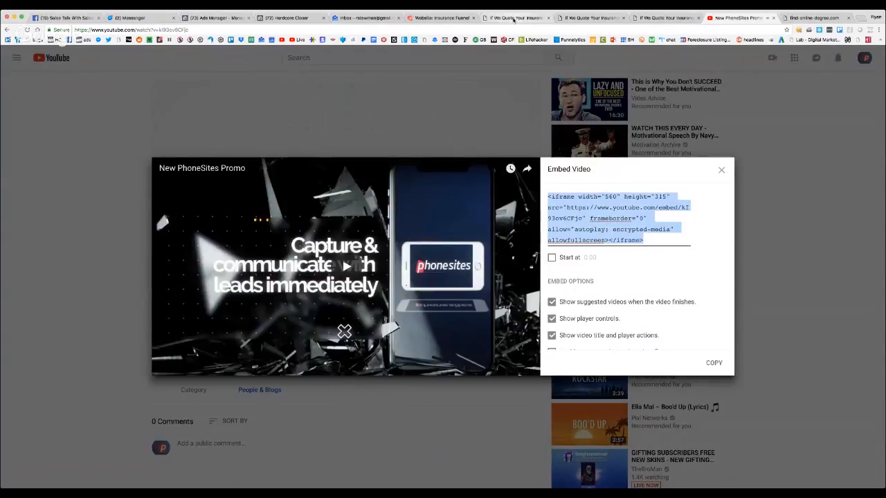
Return to the My Homepage editor and switch the content block back to Image, leaving it empty
click(513, 18)
click(436, 17)
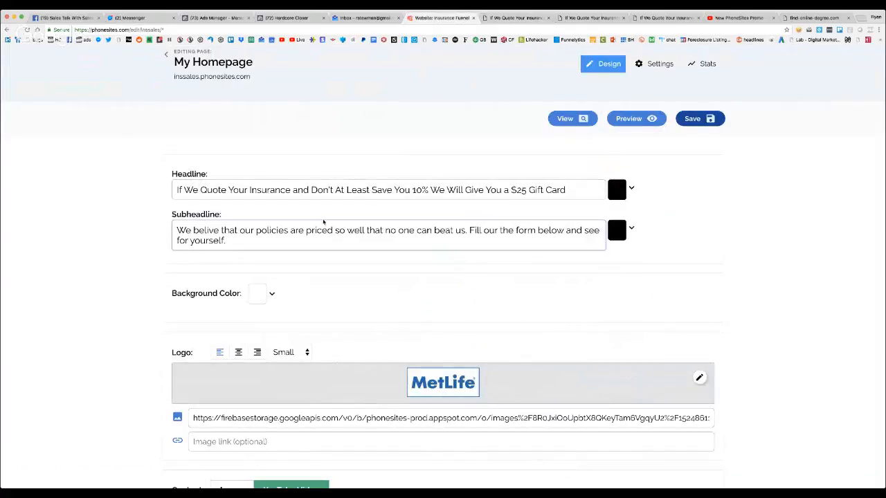
scroll(359, 384, down, 1)
scroll(350, 395, down, 4)
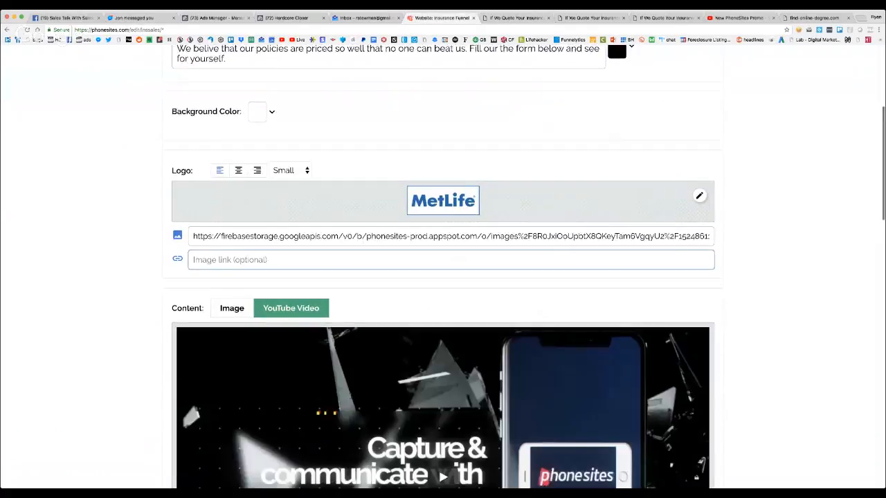
scroll(350, 395, down, 1)
click(238, 260)
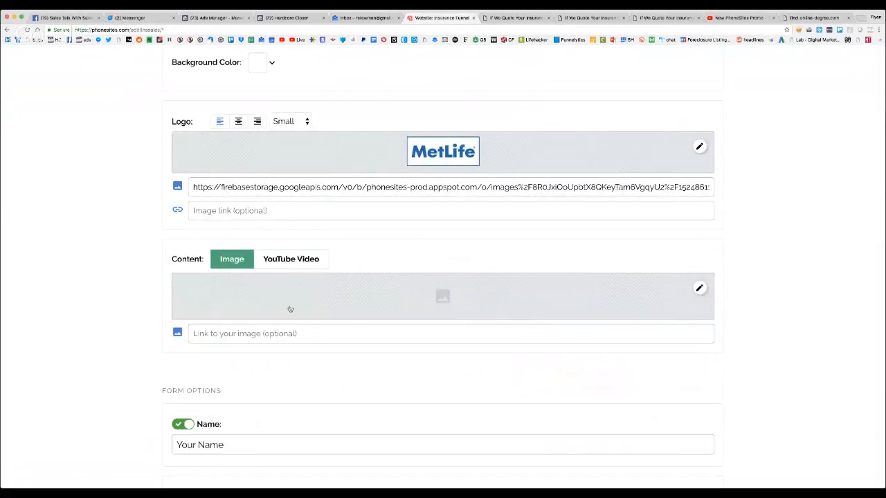
Paste the video's iframe embed code into the subheadline, separated from the existing text by a blank line
scroll(287, 191, up, 3)
click(246, 142)
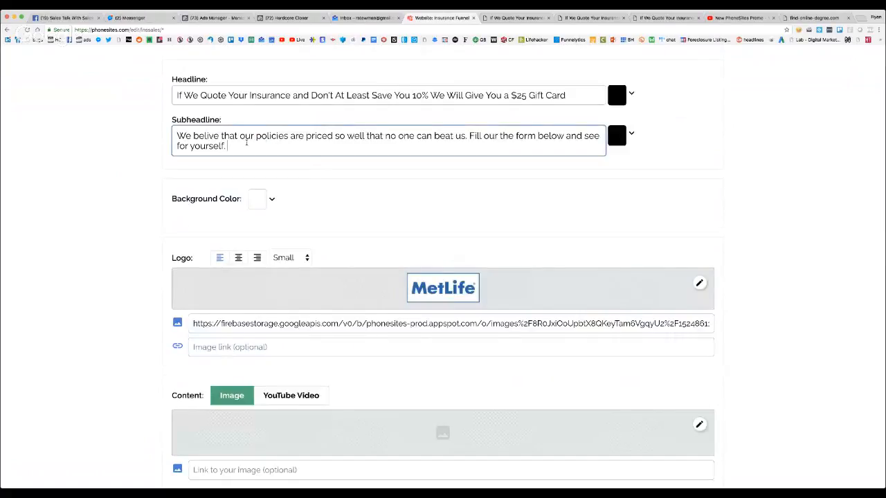
key(Return)
key(Return)
text(<iframe width="560" height="315" src="https://www.youtube.com/embed/kl93ov6CFjc" frameborder="0" allow="autoplay; encrypted-media" allowfullscreen></iframe>)
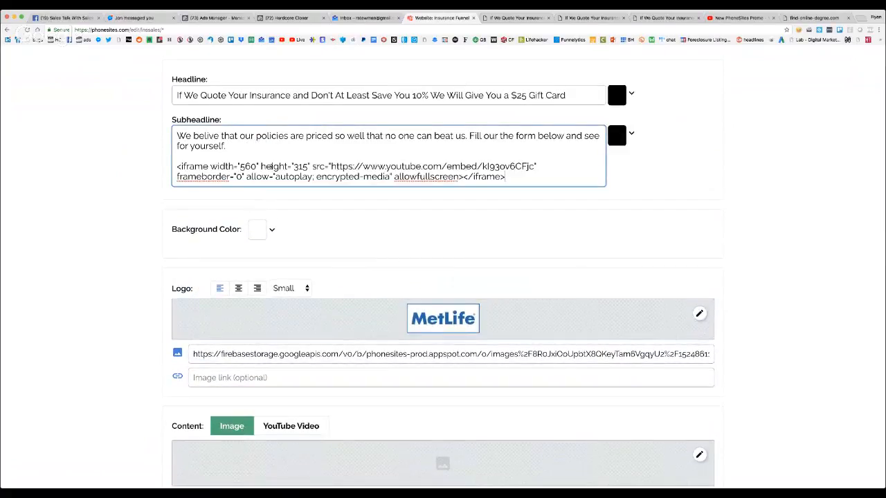
Set the iframe's width to 100% and replace its height value in the pasted embed code
double_click(256, 166)
text(100)
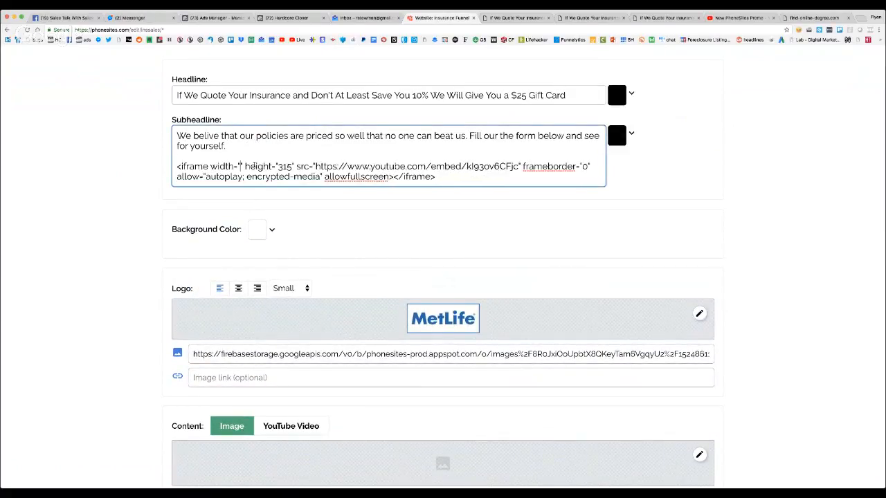
text(%)
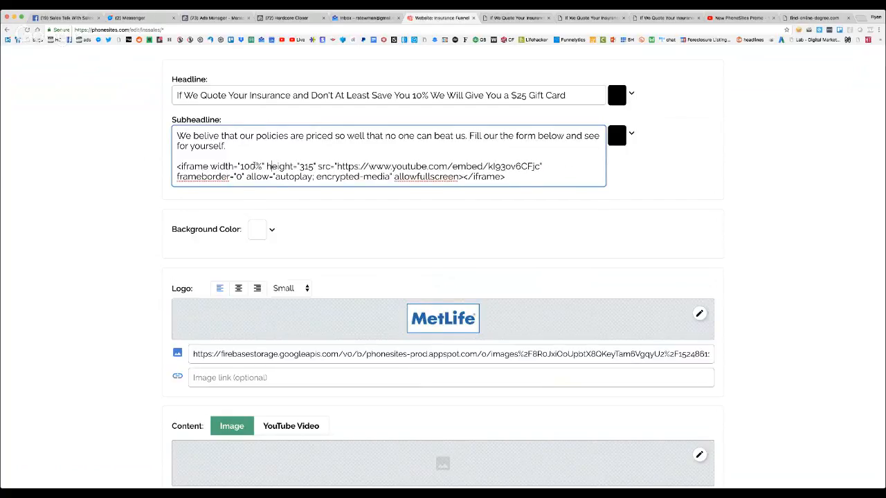
key(BackSpace)
key(BackSpace)
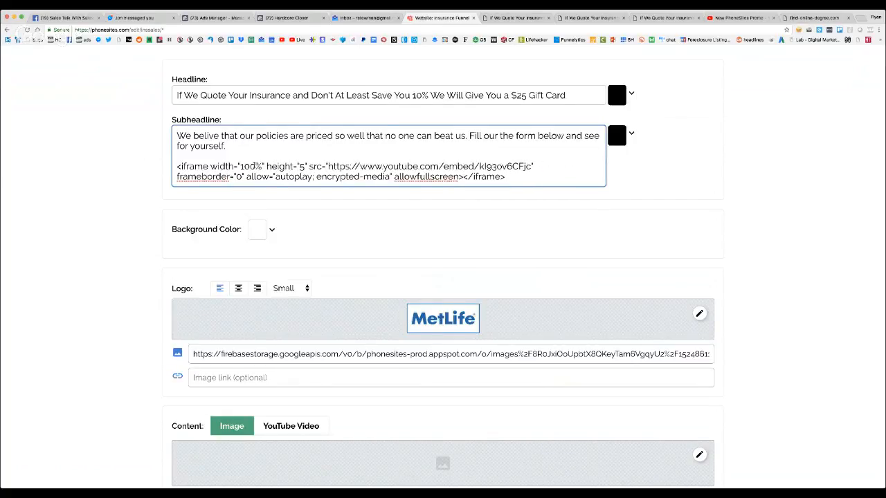
text(00)
Save the homepage with the embedded video code and open its live version
scroll(330, 197, down, 10)
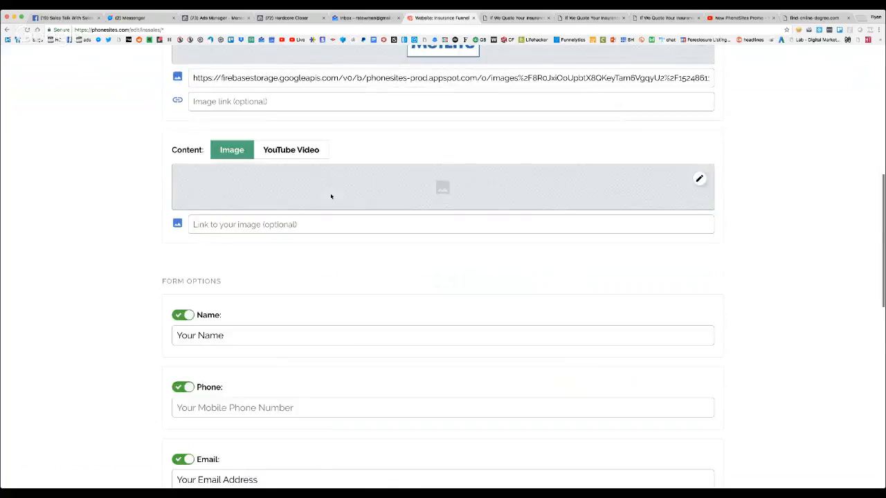
scroll(274, 365, down, 3)
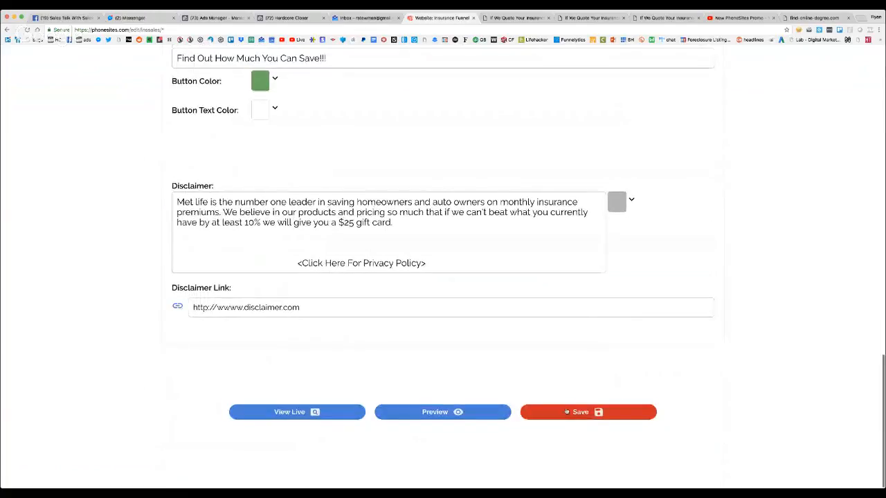
click(588, 412)
click(311, 412)
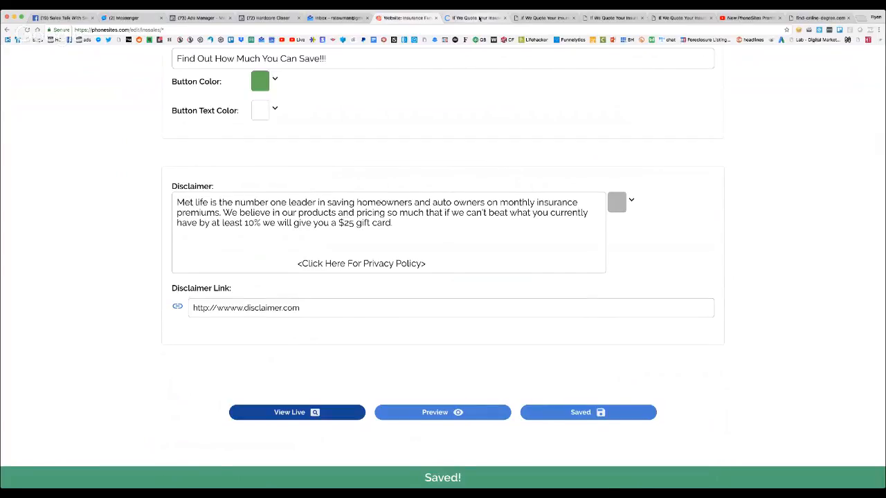
Check the live homepage, examining the headline, the embedded promo video and the lead form below it
click(479, 18)
scroll(439, 373, down, 5)
scroll(413, 189, up, 2)
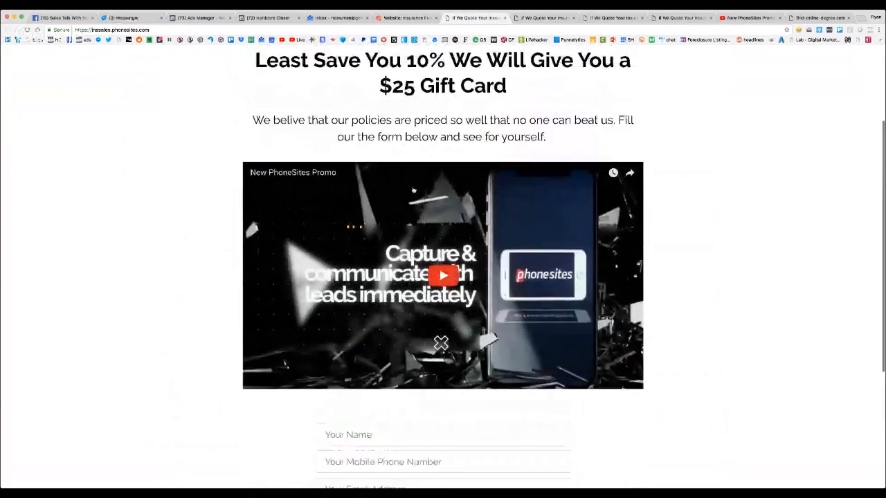
scroll(413, 190, down, 4)
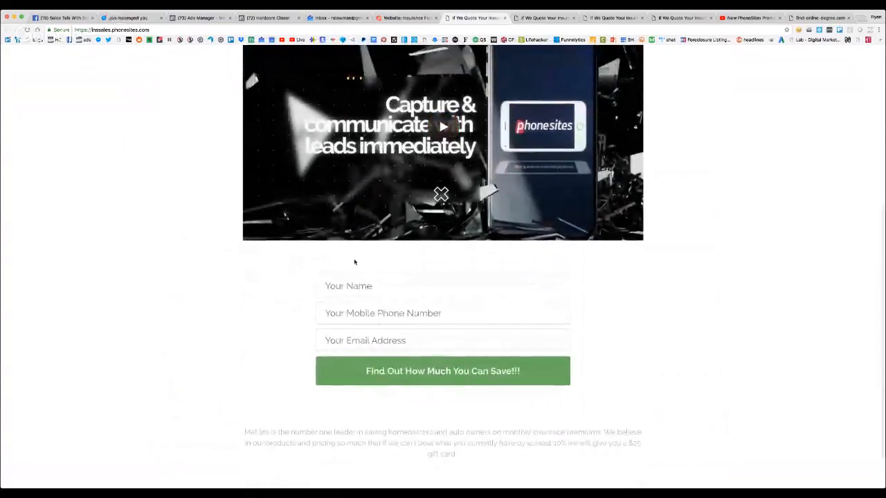
scroll(508, 272, up, 2)
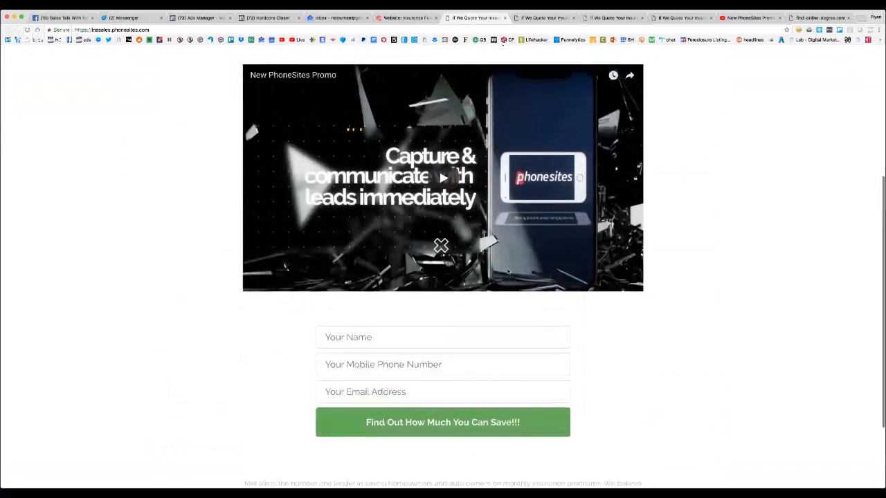
scroll(507, 273, up, 3)
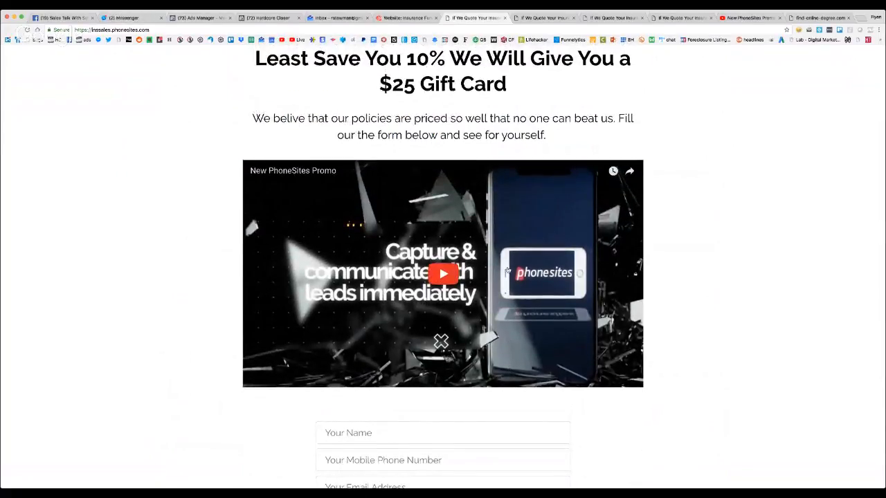
scroll(508, 270, up, 1)
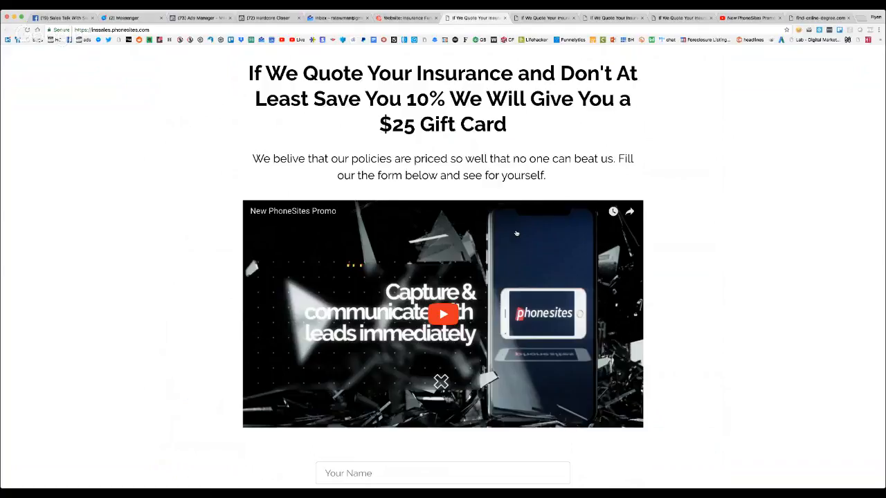
scroll(478, 130, up, 1)
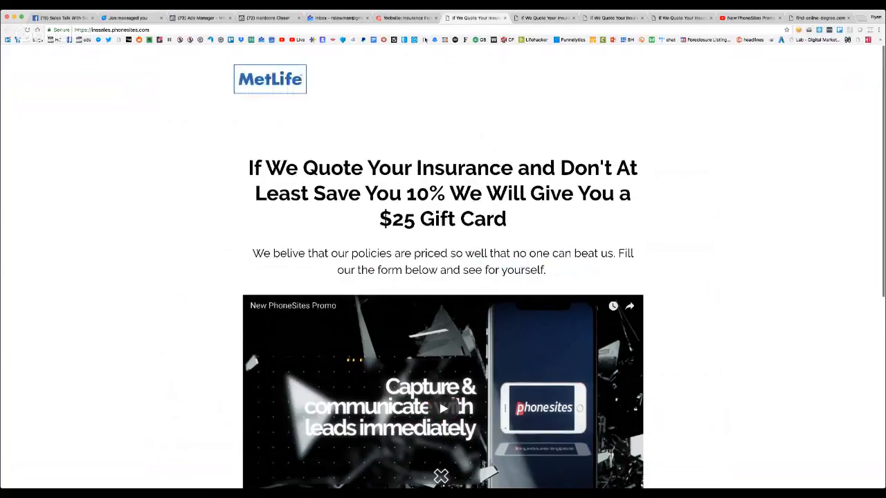
Go back to the homepage editor, open the PhoneSites Resources page and browse its training videos
click(408, 18)
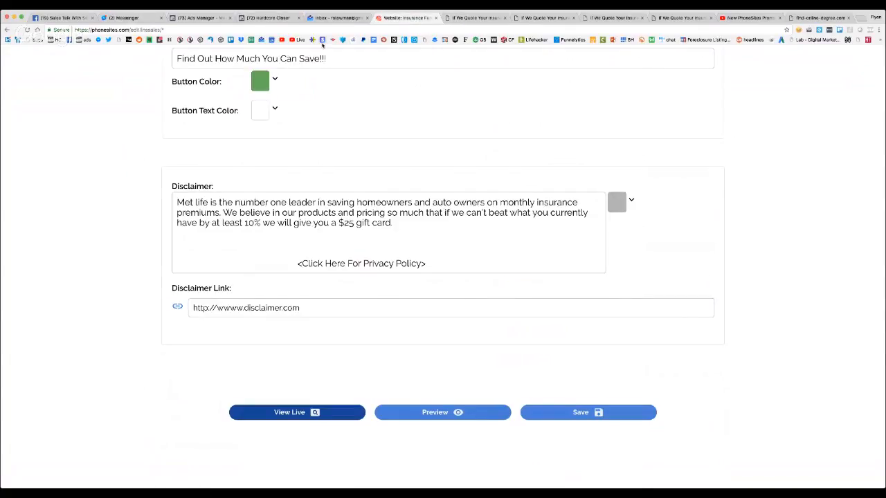
scroll(318, 53, up, 10)
scroll(418, 141, up, 3)
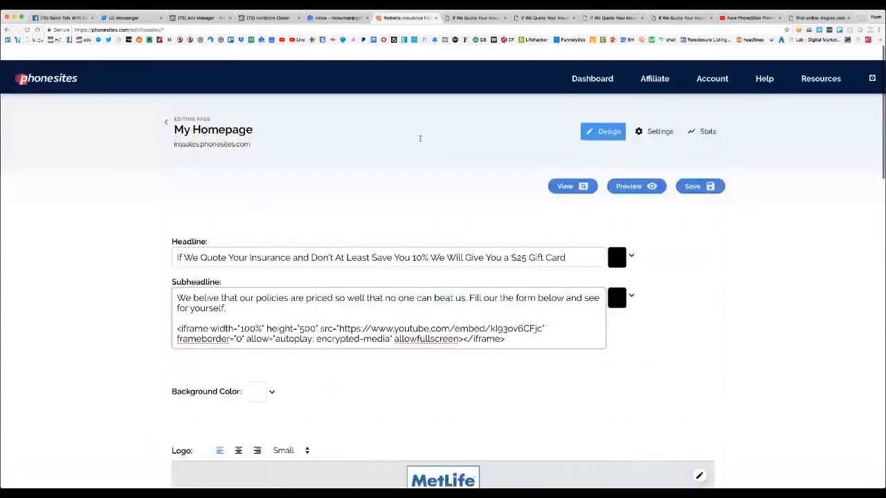
click(808, 64)
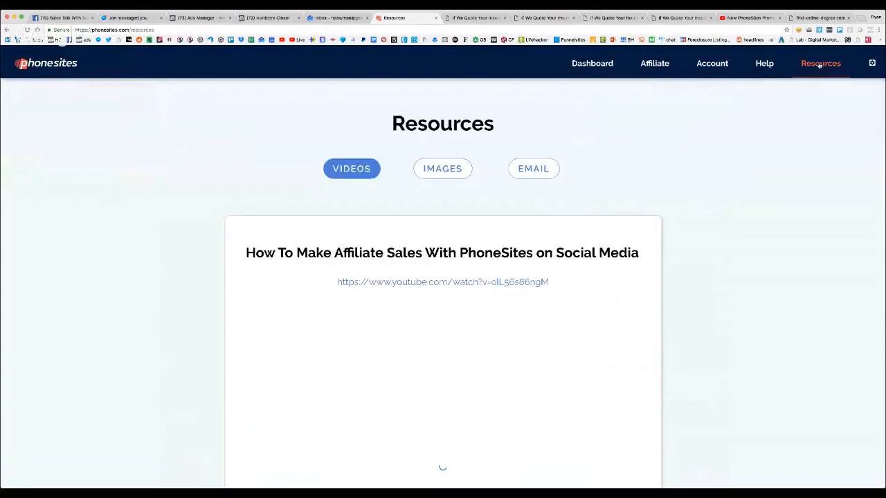
scroll(443, 466, down, 3)
scroll(539, 248, down, 15)
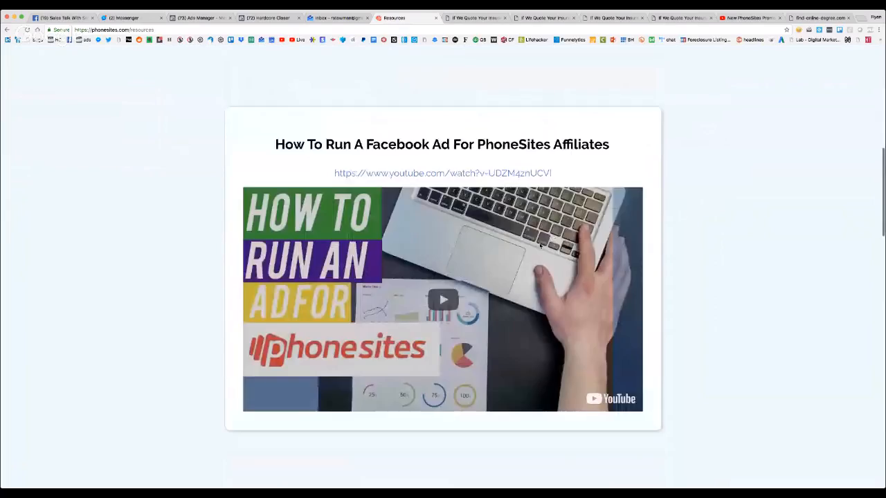
scroll(539, 250, down, 5)
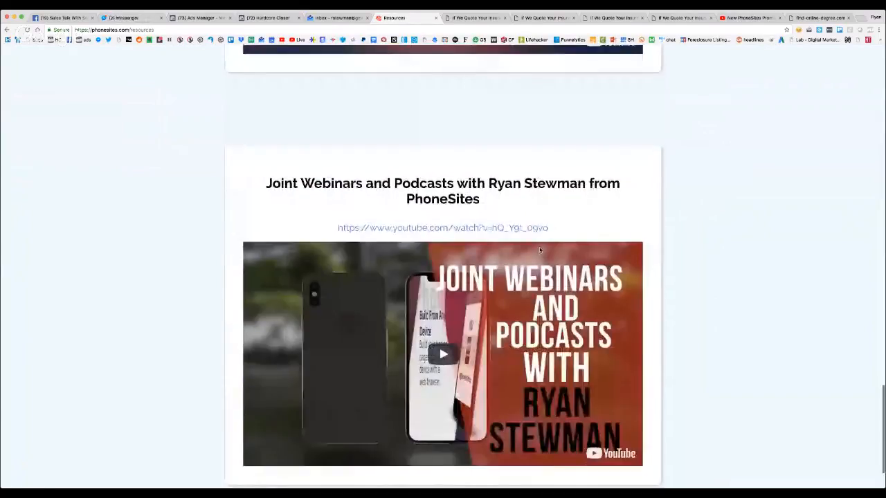
scroll(540, 250, up, 10)
scroll(540, 250, up, 5)
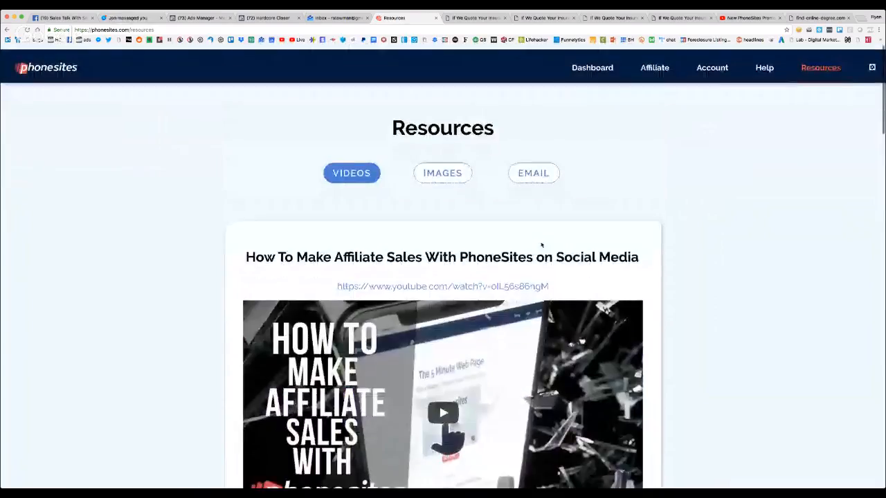
Look through the Images, Email and Videos resources, and view the admin statistics page before returning to Resources
click(453, 173)
scroll(490, 187, down, 12)
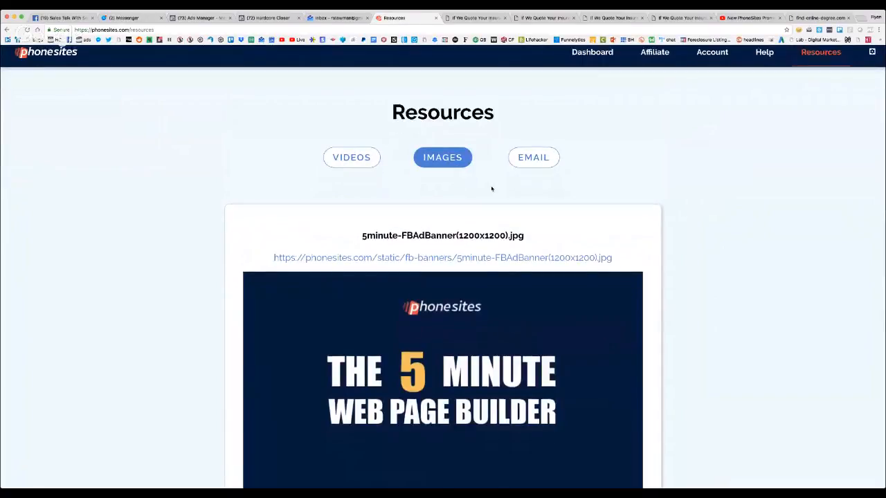
scroll(491, 188, up, 7)
scroll(490, 187, up, 5)
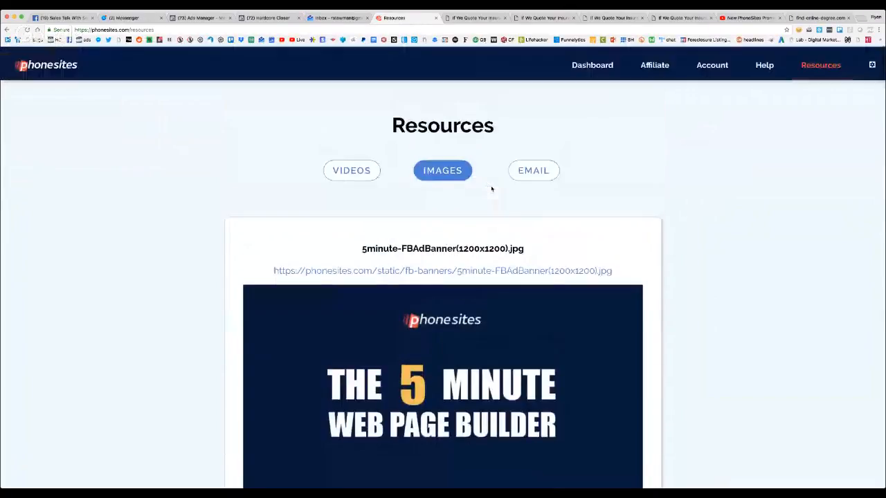
click(536, 170)
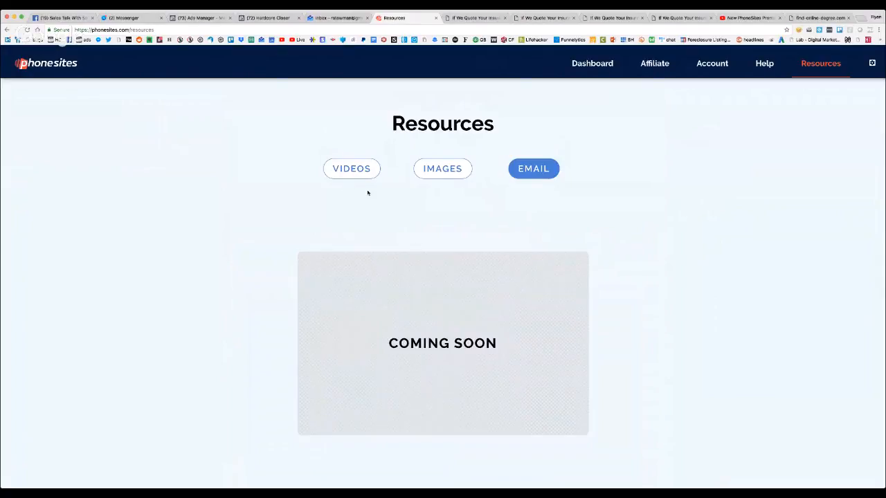
click(351, 169)
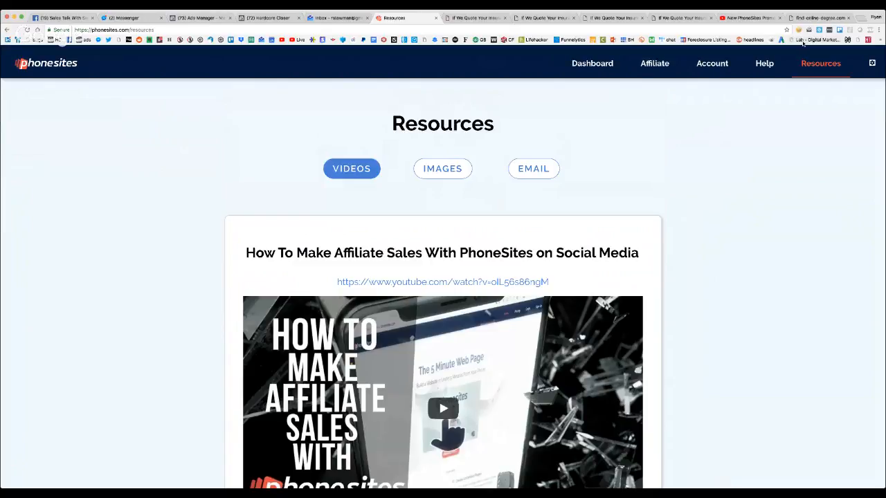
click(872, 63)
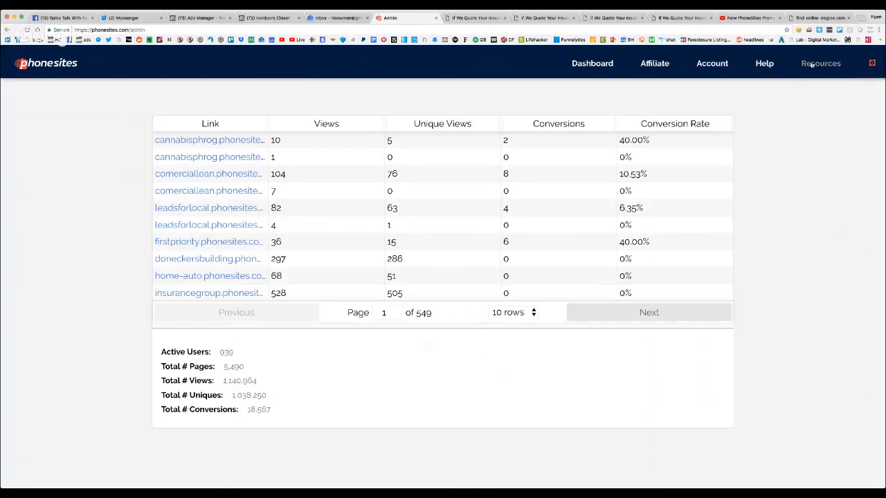
click(813, 66)
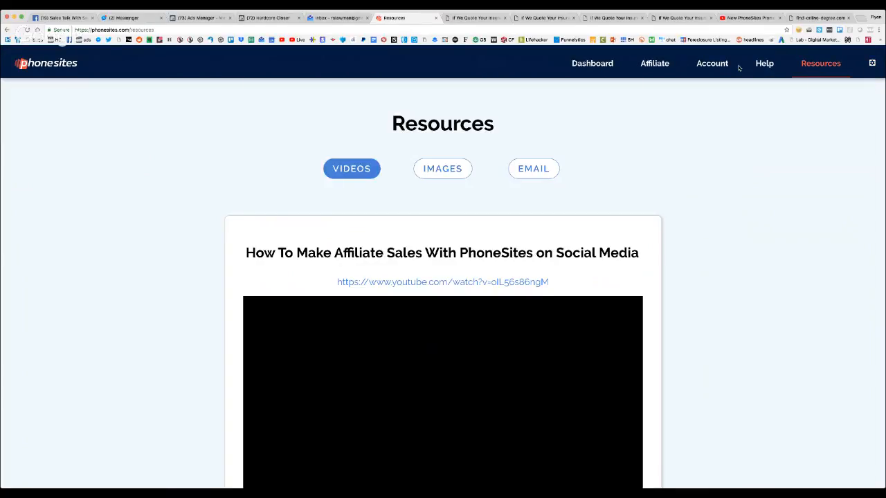
Log out of the PhoneSites account and open the public phonesites.com homepage
click(705, 66)
click(684, 111)
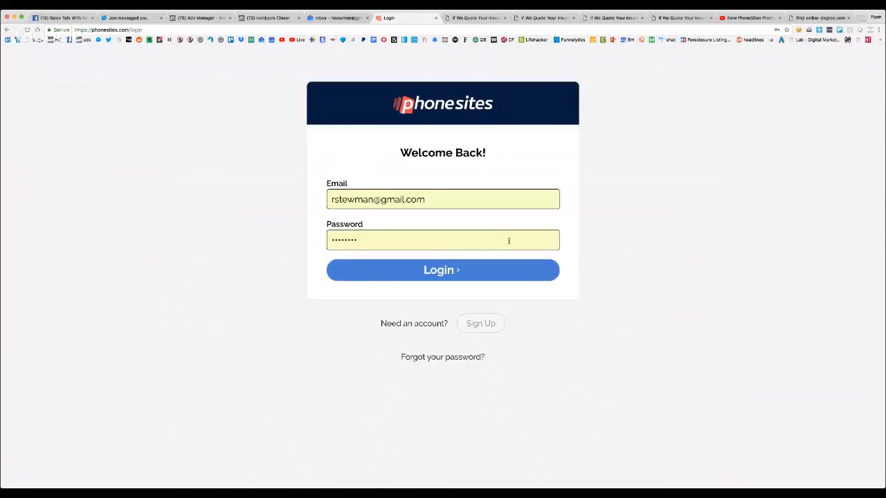
click(283, 29)
text(phonesites.com)
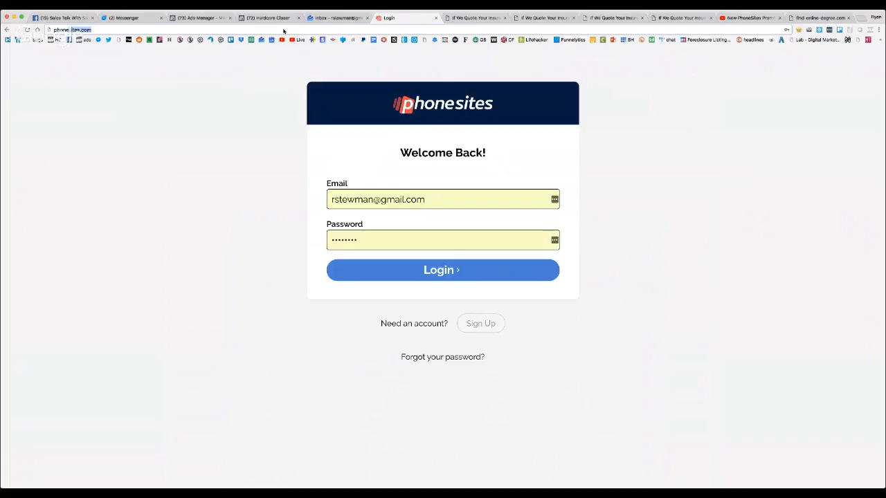
key(Return)
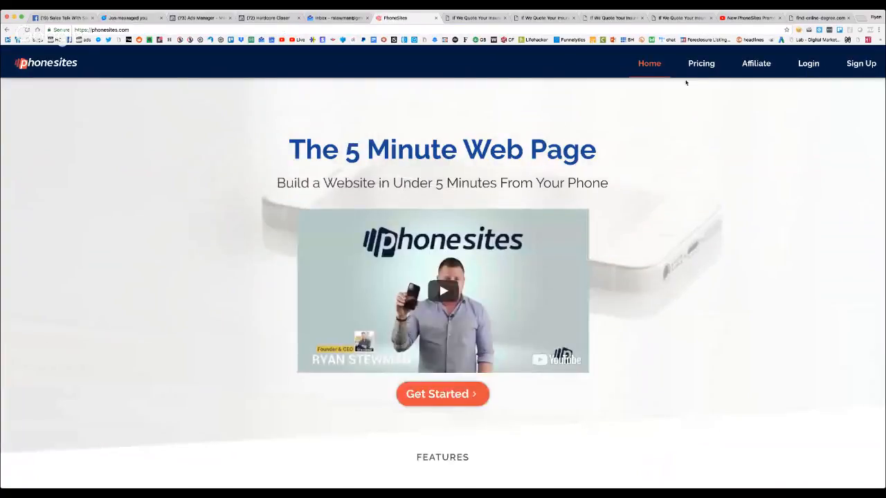
Open the Pricing page and review the monthly and annual PhoneSites Pro plans
click(701, 63)
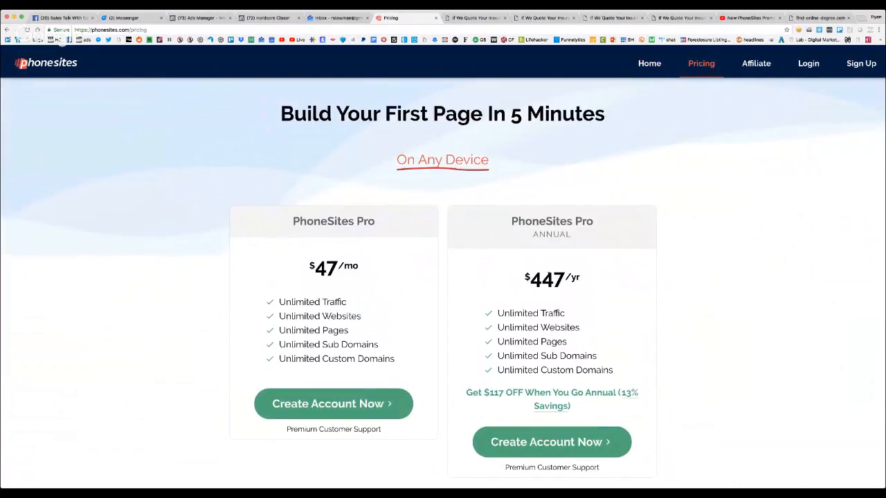
scroll(551, 277, down, 2)
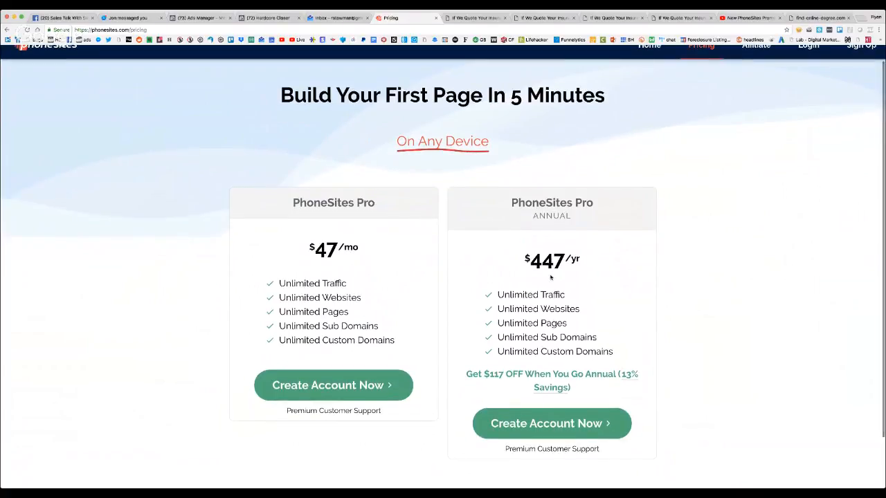
scroll(551, 277, down, 3)
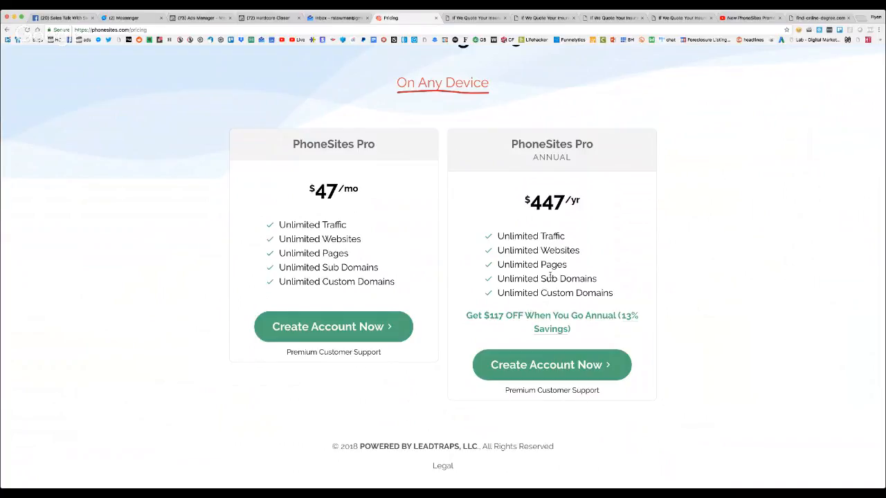
Try to open the affiliate page by replacing the pricing path in the address with the plural affiliates path
click(342, 29)
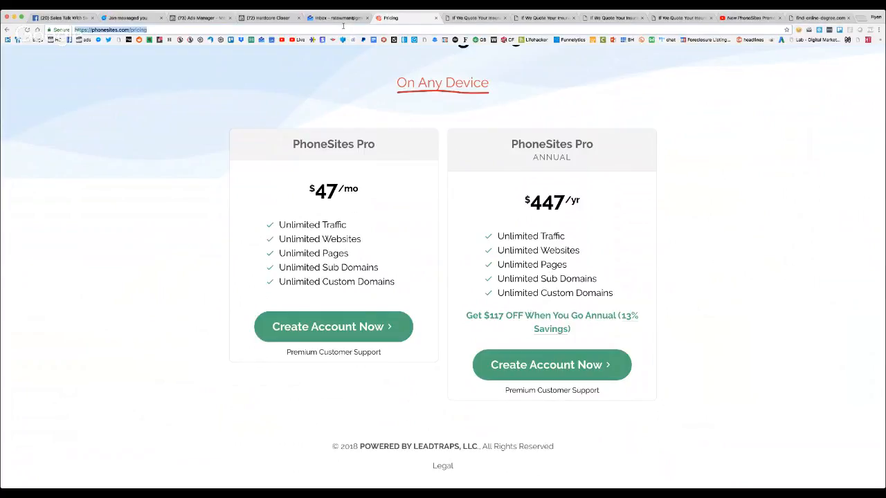
click(308, 32)
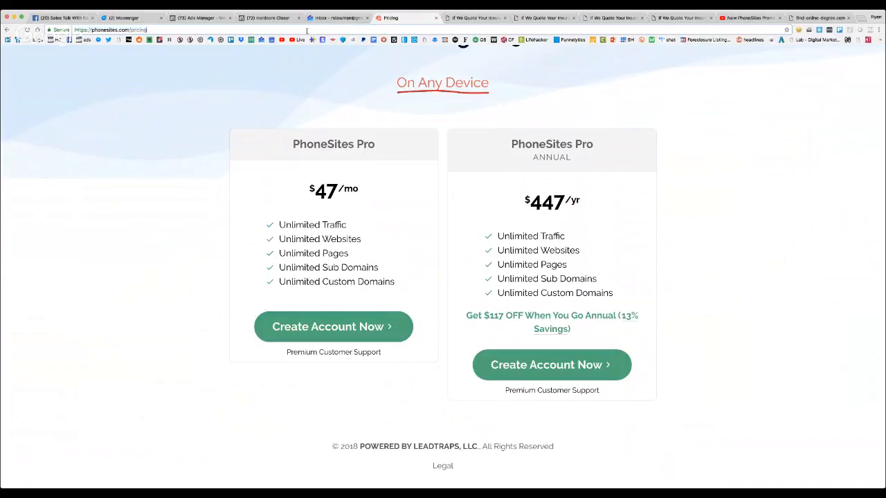
key(BackSpace)
key(BackSpace)
key(BackSpace)
key(BackSpace)
key(BackSpace)
key(BackSpace)
text(affiliates)
key(Return)
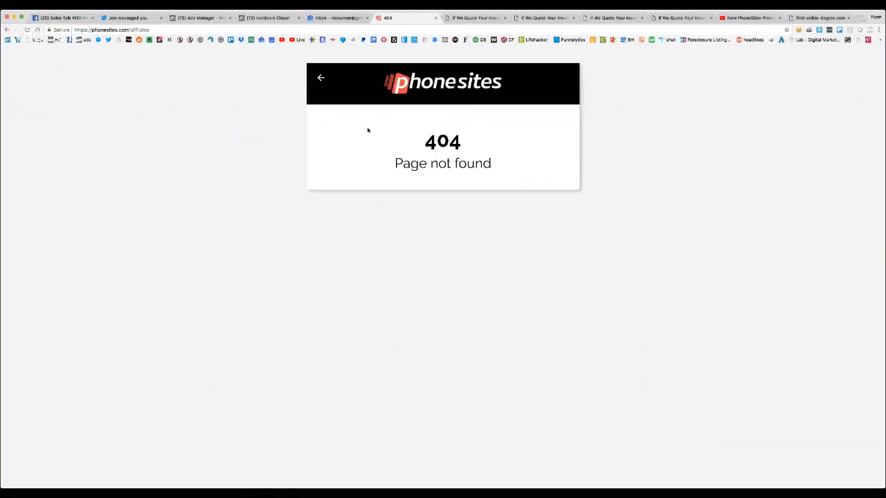
Try to open the affiliate page again with the singular form of the path, and reload that address
double_click(157, 31)
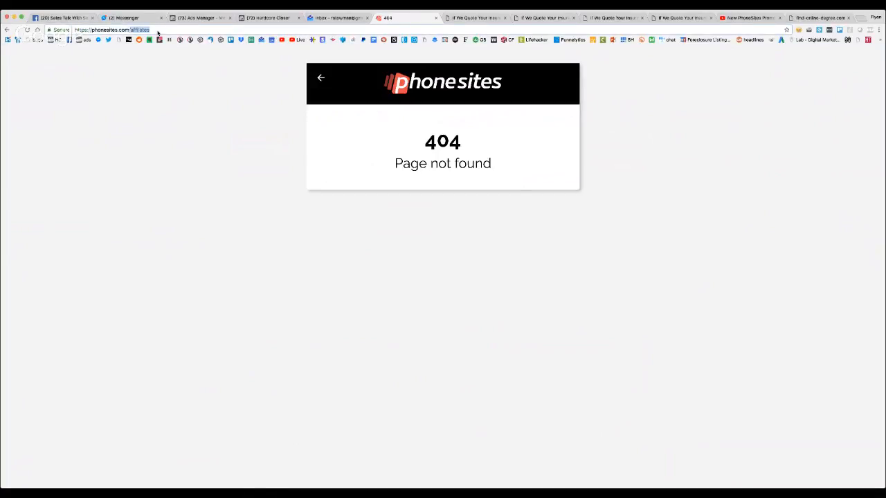
text(affiliate)
key(Return)
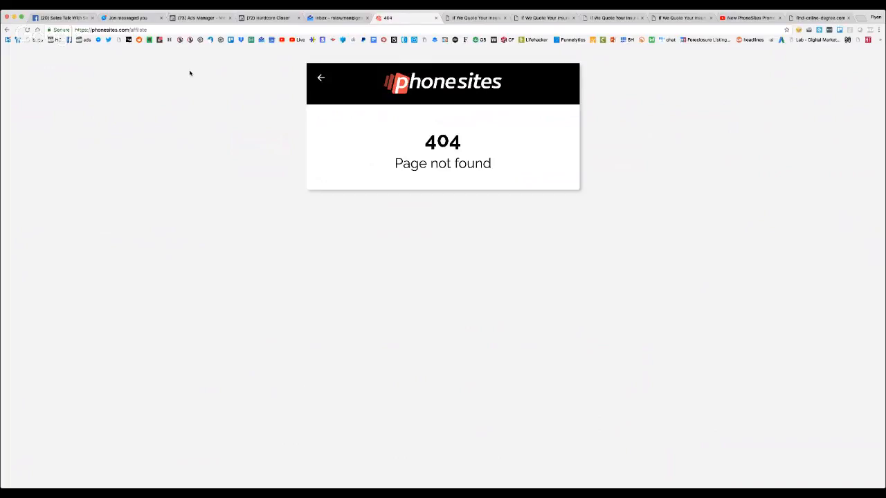
click(175, 28)
click(174, 29)
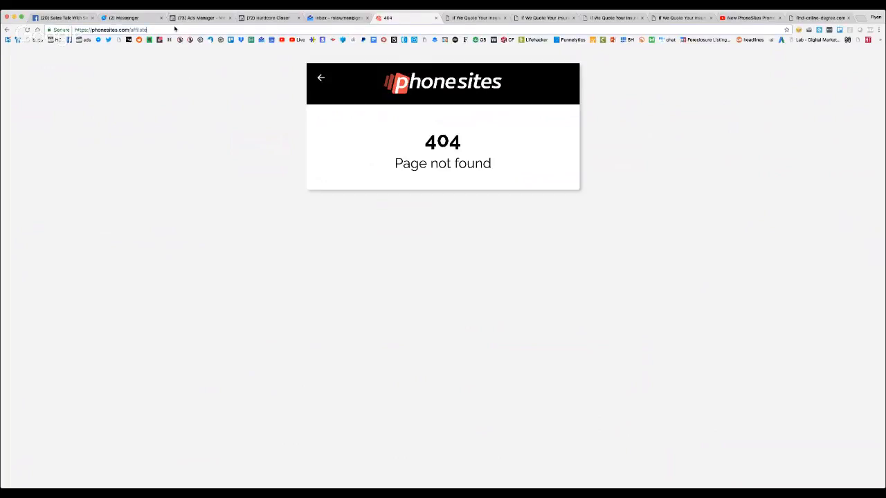
key(Return)
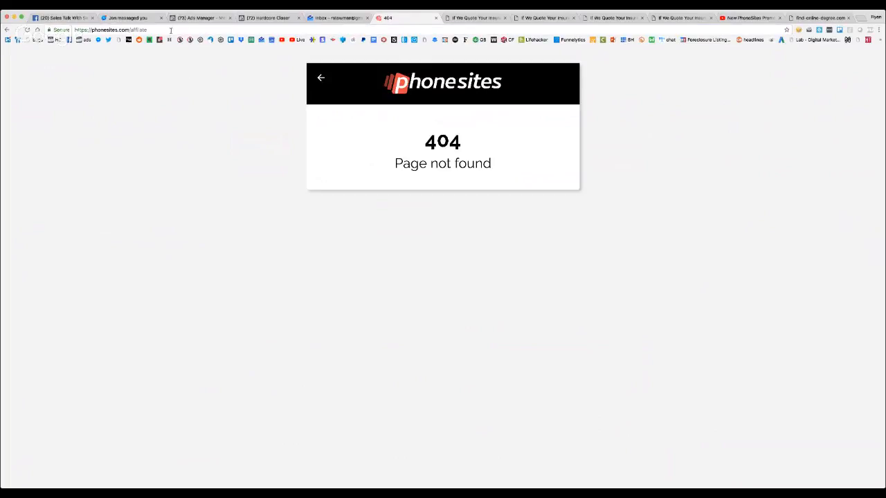
Correct the spelling of the path in the address to open phonesites.com/affiliate
click(171, 31)
click(171, 31)
key(BackSpace)
key(BackSpace)
key(BackSpace)
key(BackSpace)
key(BackSpace)
key(BackSpace)
key(BackSpace)
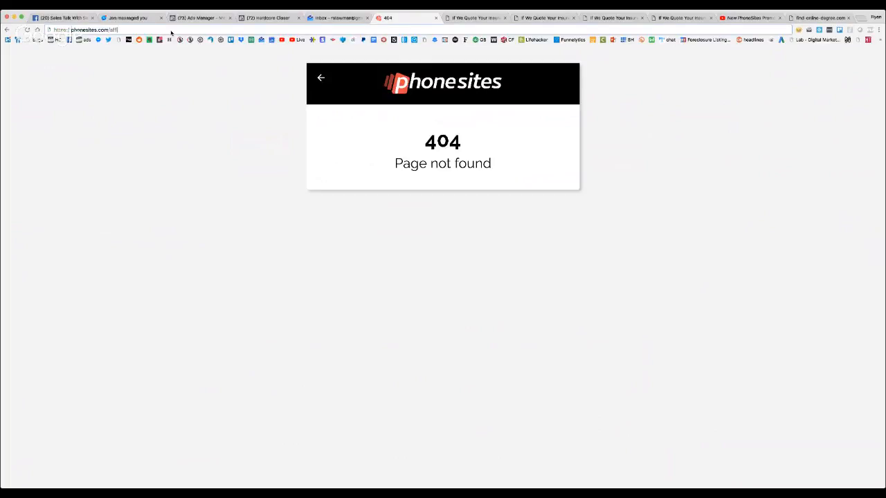
text(filiate)
key(Return)
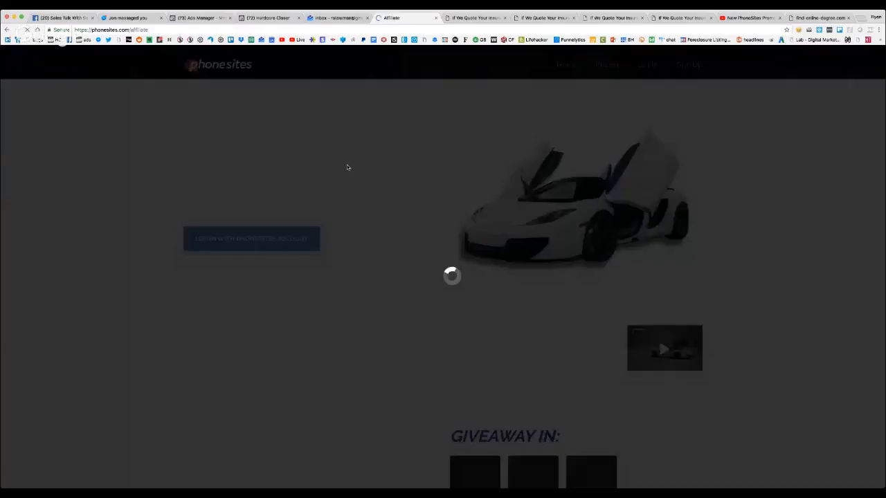
Review the getting-started steps and the leaderboard on the affiliate contest page
scroll(347, 167, down, 15)
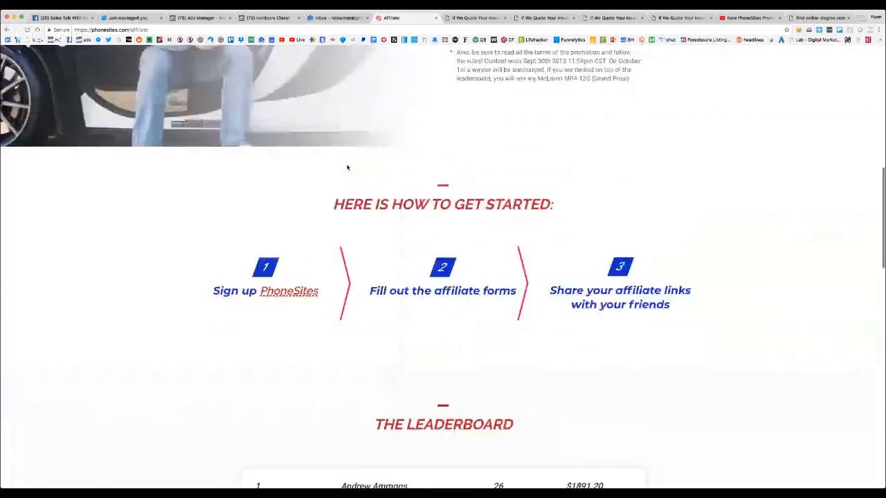
scroll(348, 167, down, 5)
scroll(349, 169, up, 1)
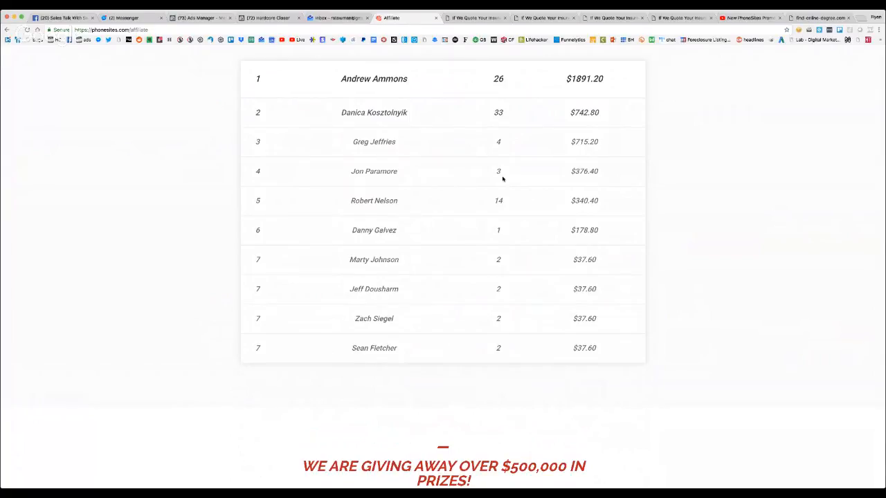
Review the contest prizes, the giveaway countdown and the commission offer on the affiliate page
scroll(502, 180, down, 8)
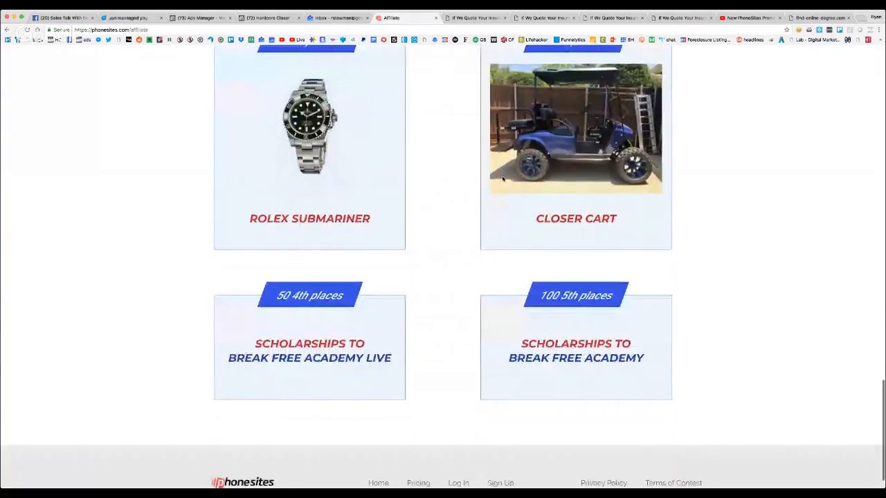
scroll(502, 179, up, 15)
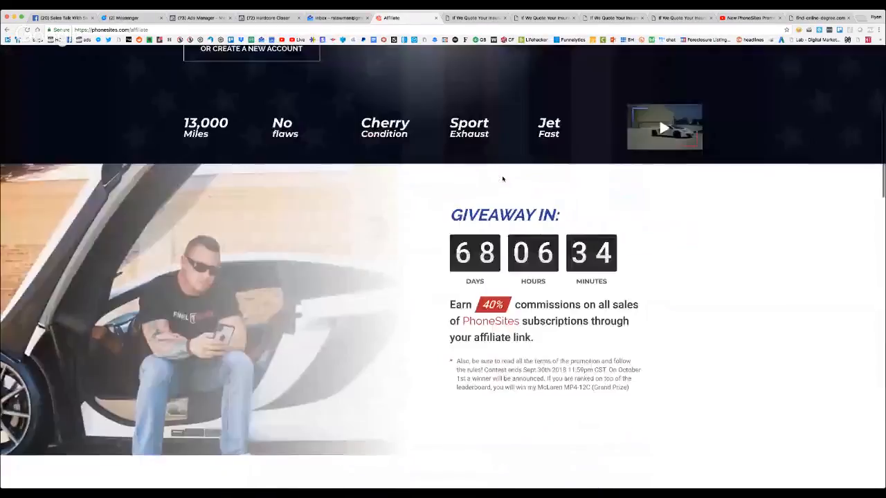
scroll(502, 179, up, 3)
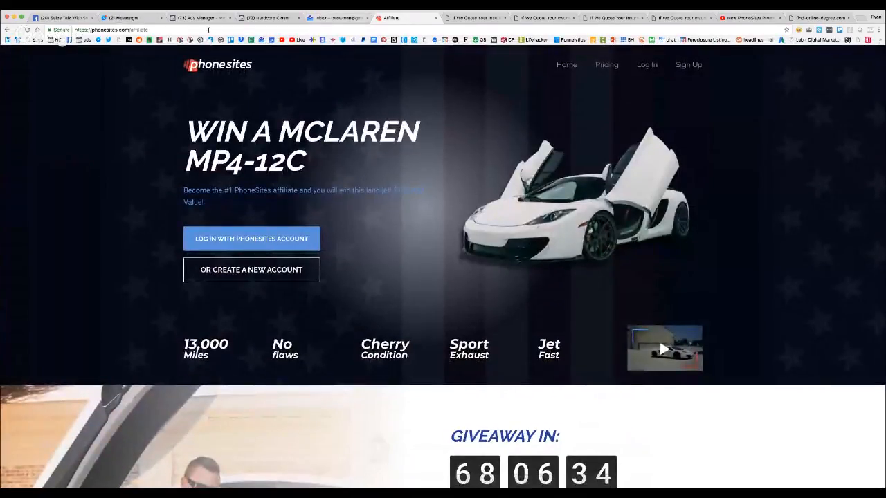
click(128, 17)
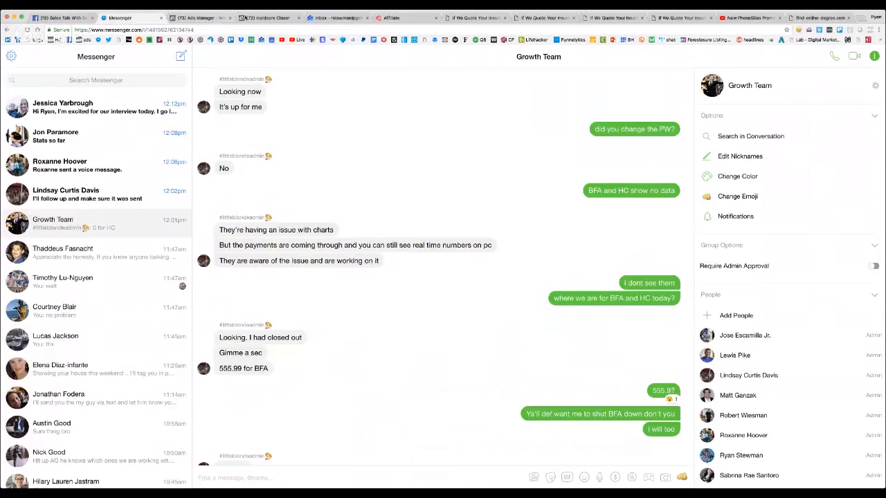
click(250, 17)
click(409, 20)
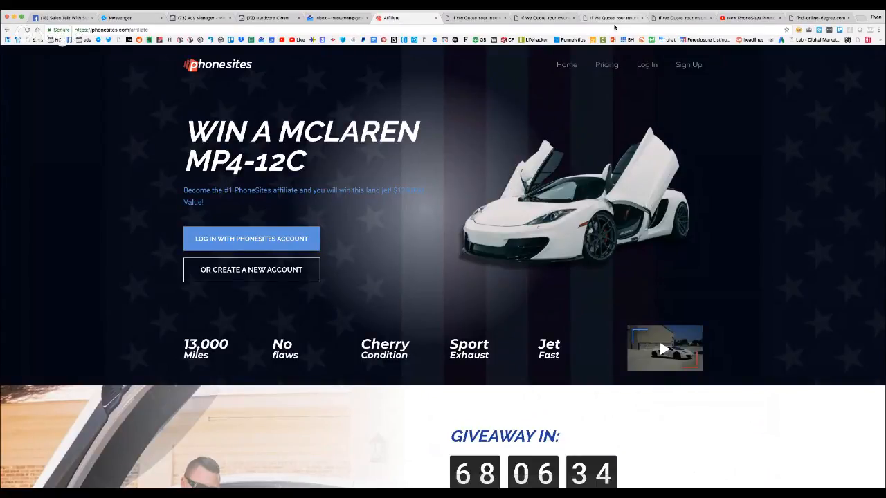
Open the PhoneSites home page from the affiliate contest page
click(568, 65)
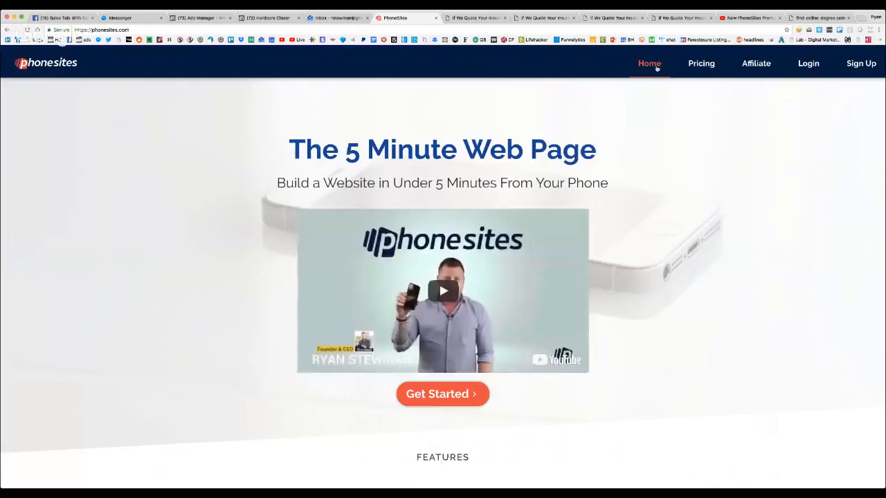